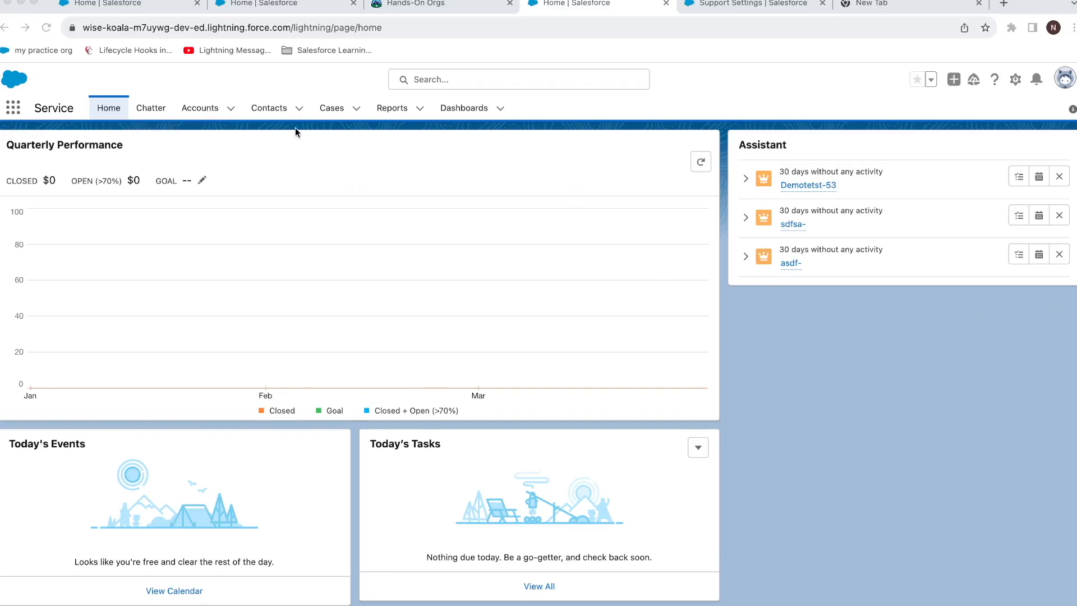
# Switch to the Service app and start a new case from the Cases tab.
pyautogui.click(14, 107)
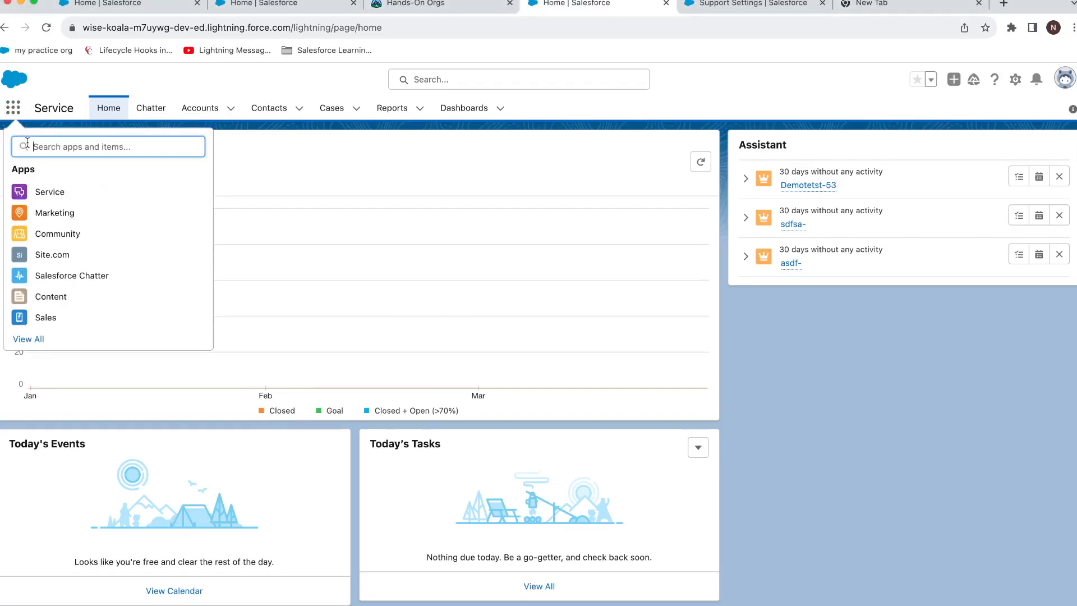
pyautogui.click(58, 198)
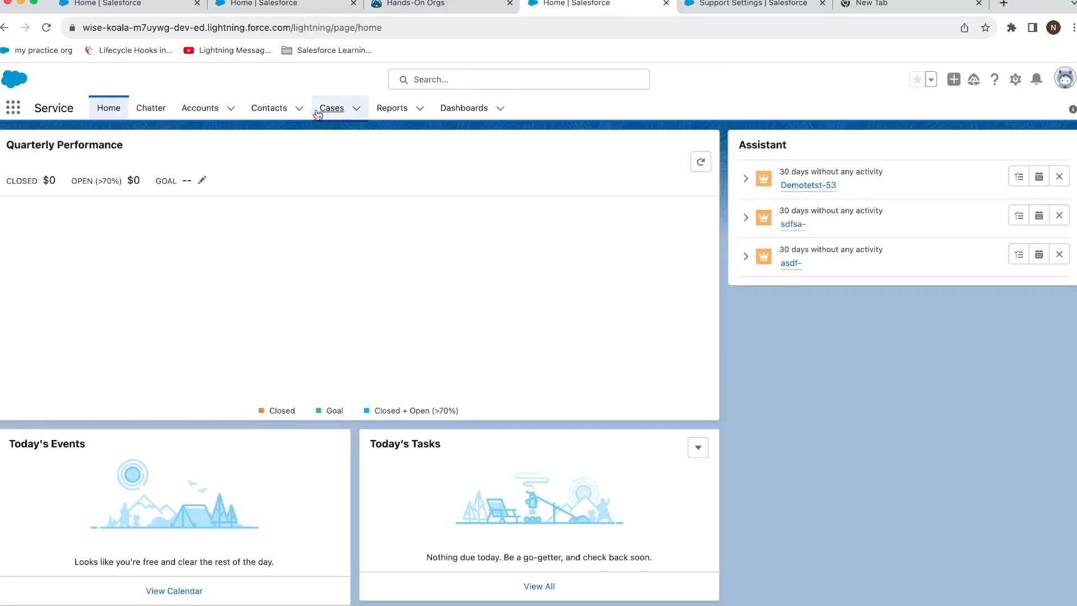
pyautogui.click(317, 114)
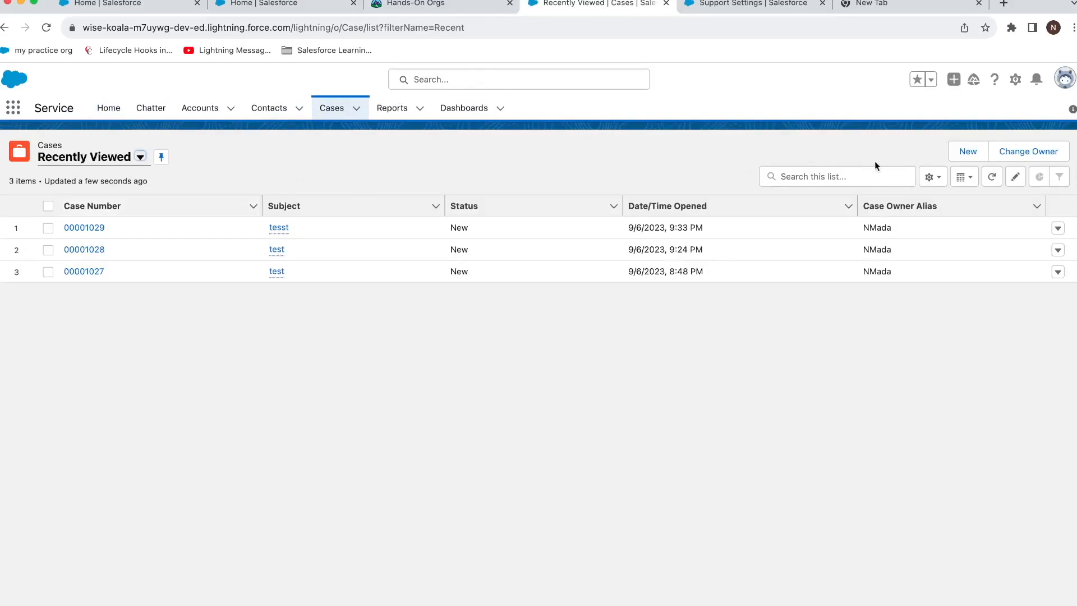
pyautogui.click(956, 151)
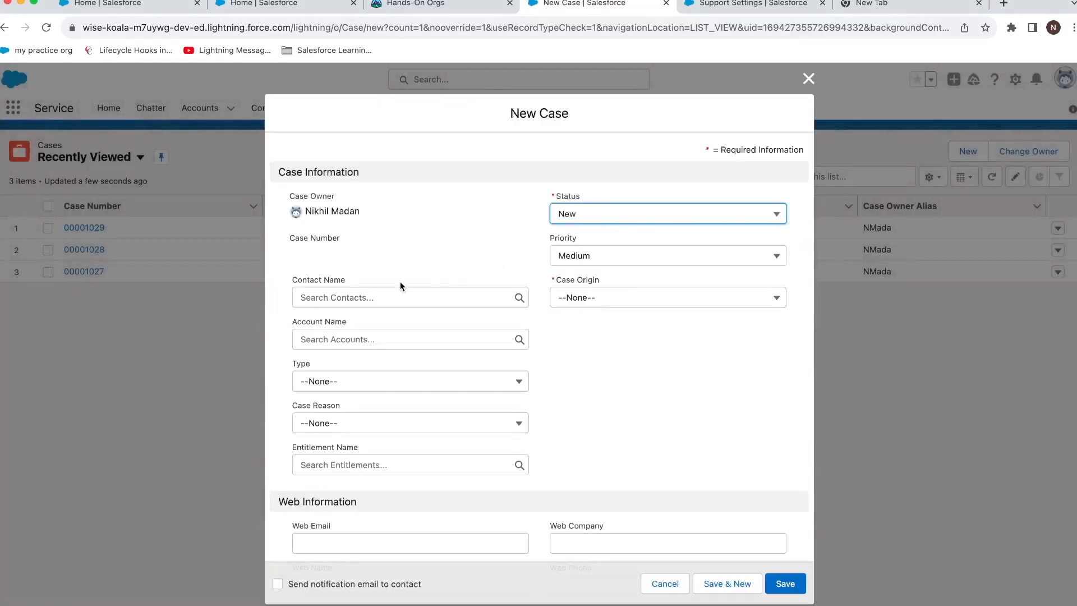
# Link the case to the Macy account and a recent contact.
pyautogui.click(380, 338)
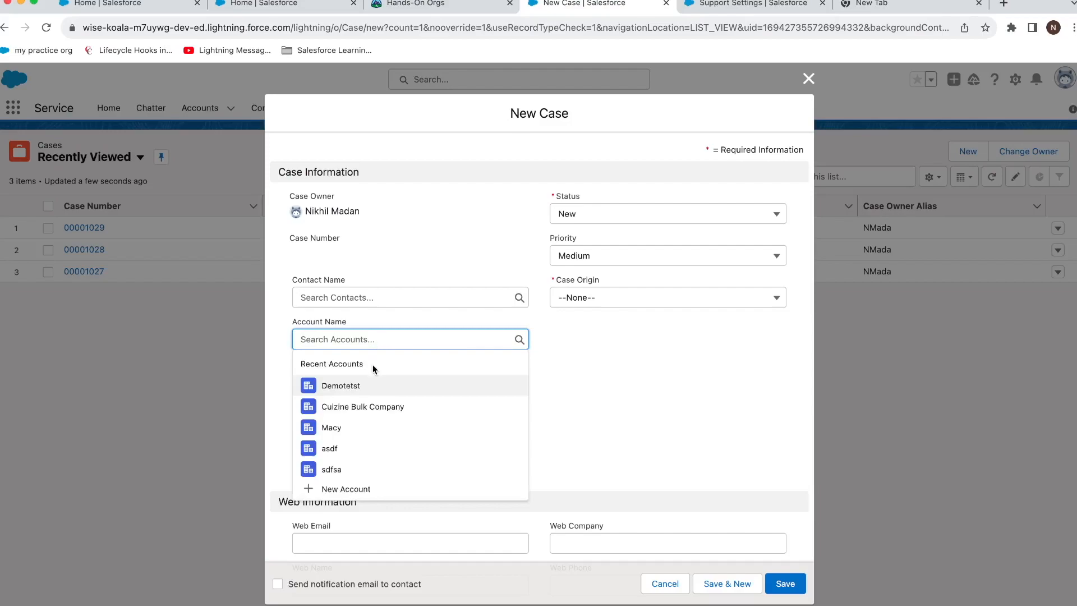
pyautogui.click(376, 428)
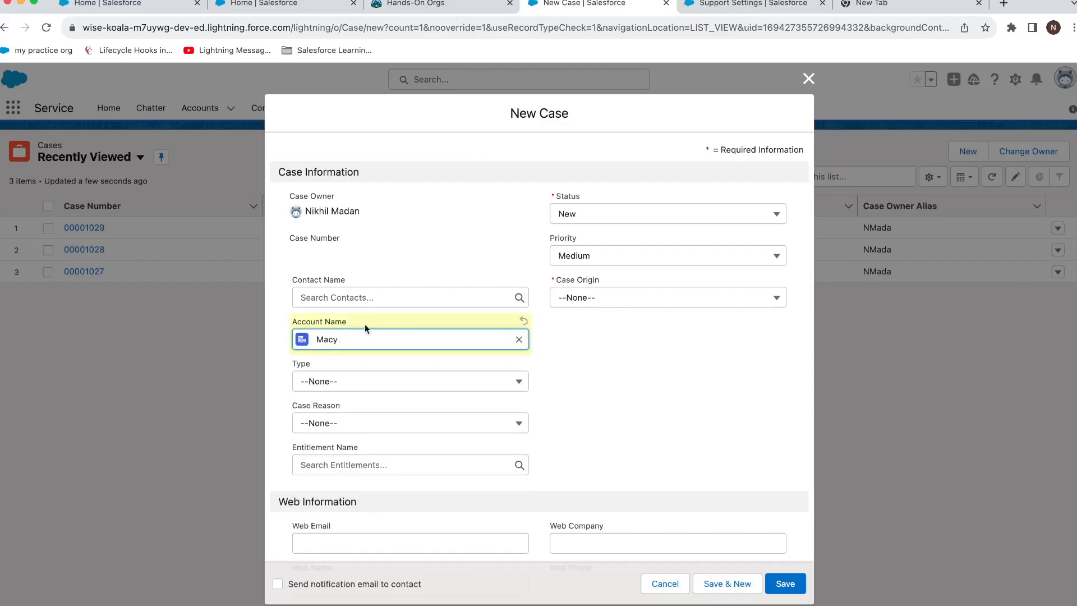
pyautogui.click(391, 306)
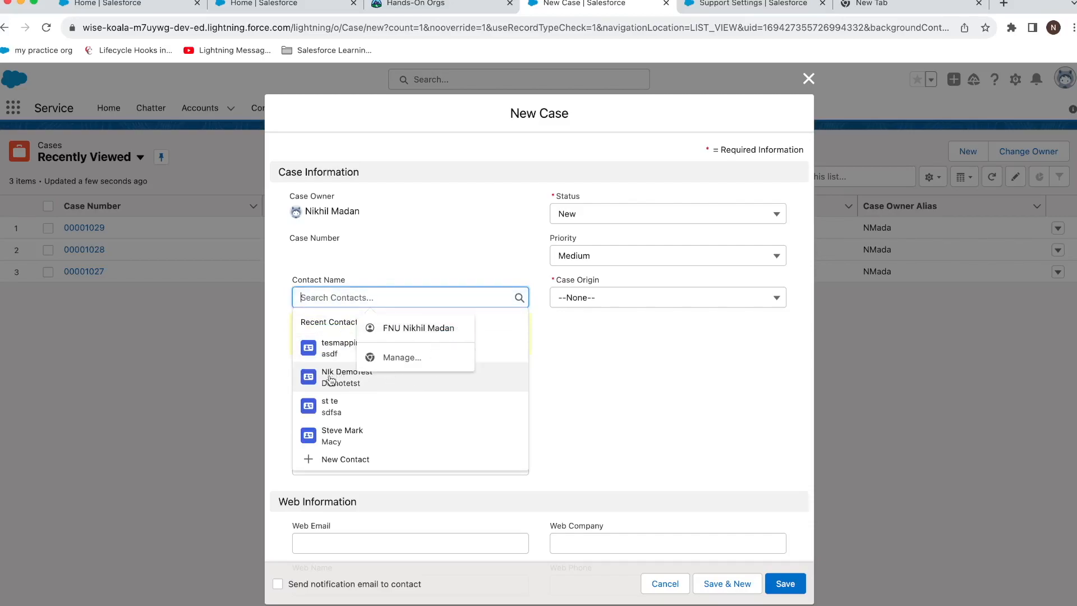
pyautogui.click(313, 382)
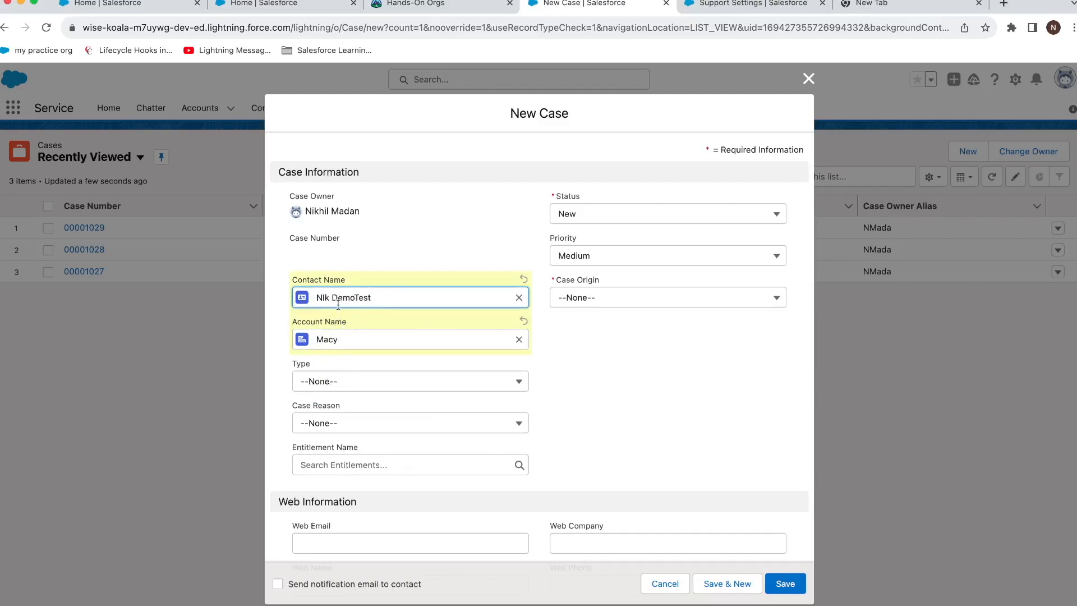
# Set Type to Other, Case Reason to Breakdown and Case Origin to Phone.
pyautogui.click(331, 381)
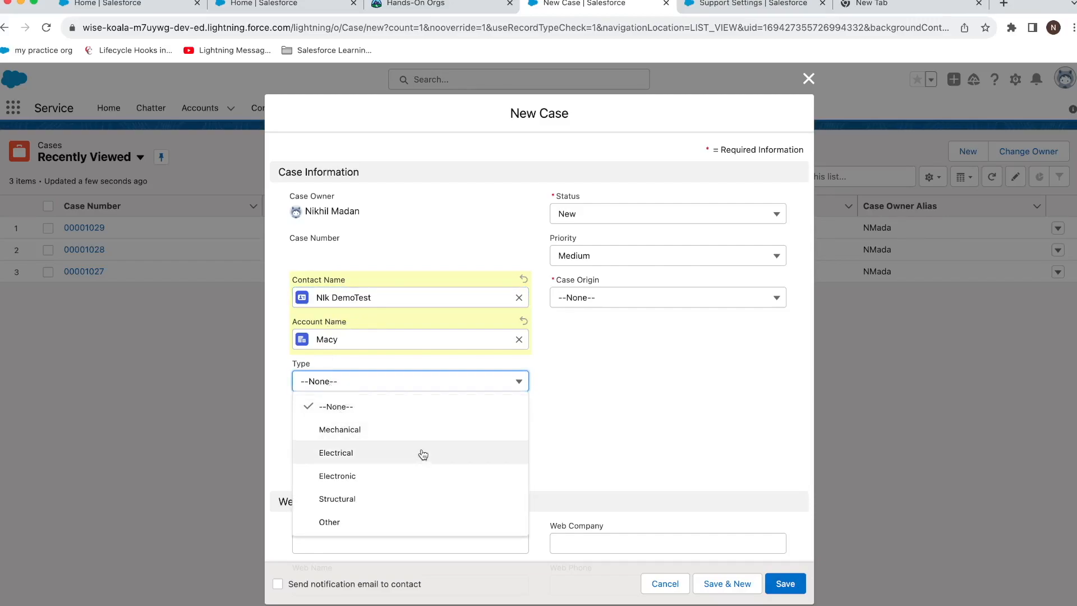
pyautogui.click(474, 521)
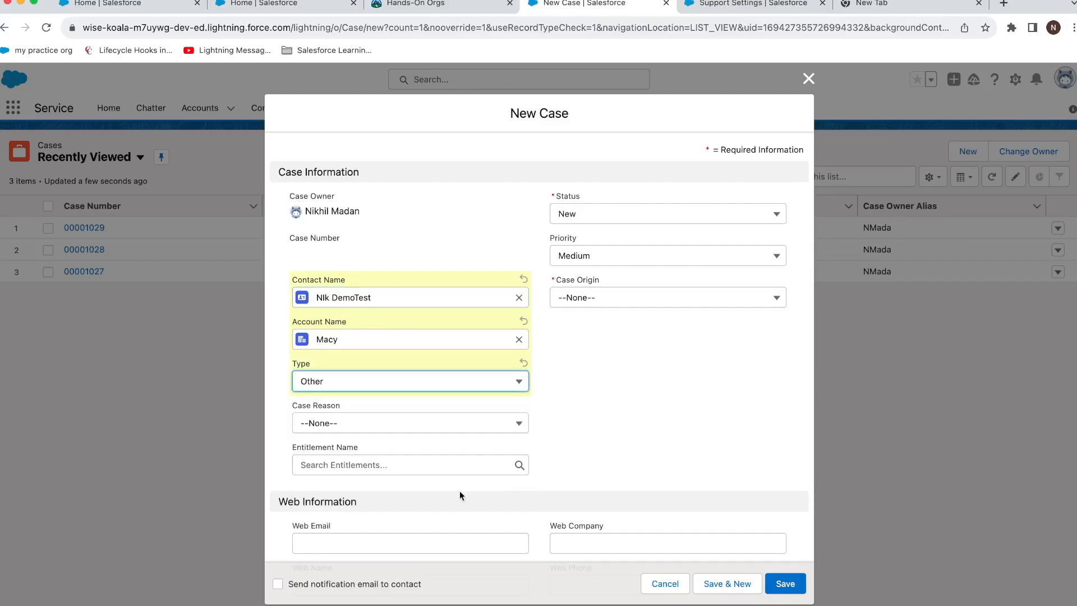
pyautogui.click(404, 430)
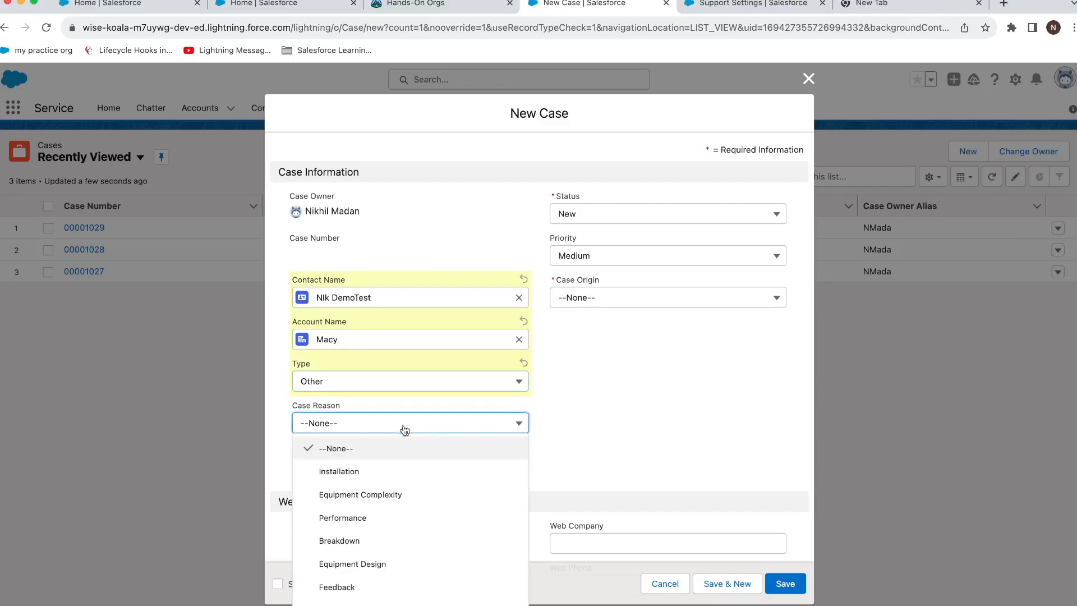
pyautogui.click(446, 546)
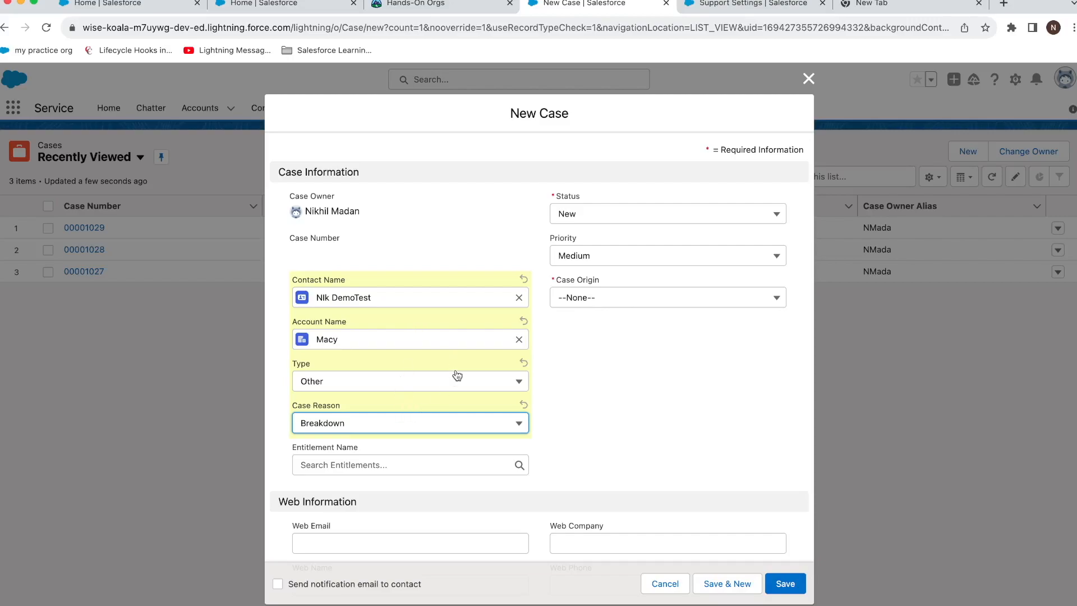
pyautogui.click(583, 303)
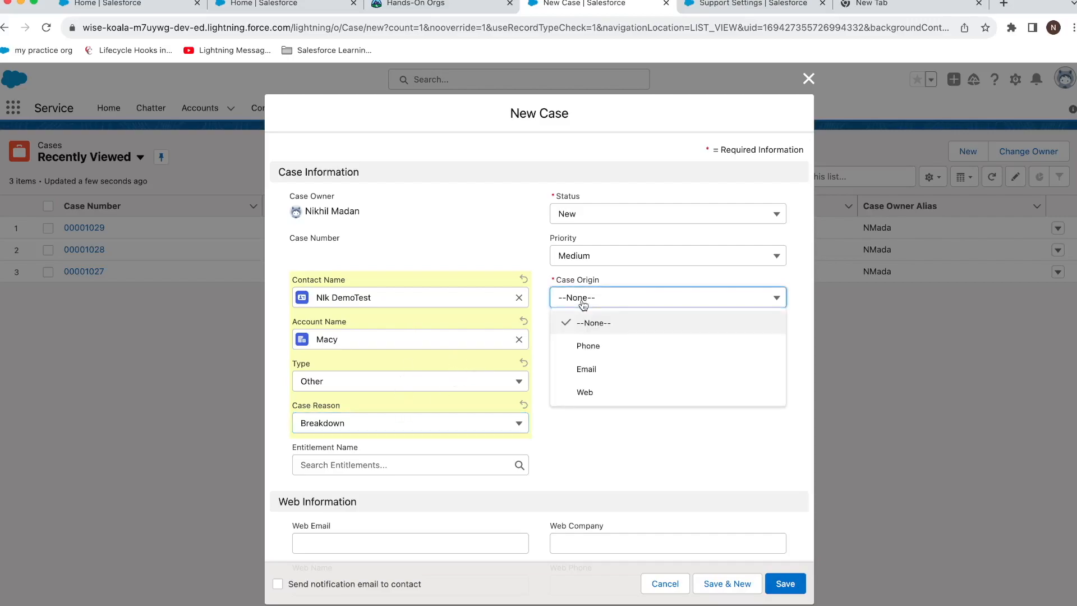
pyautogui.click(592, 343)
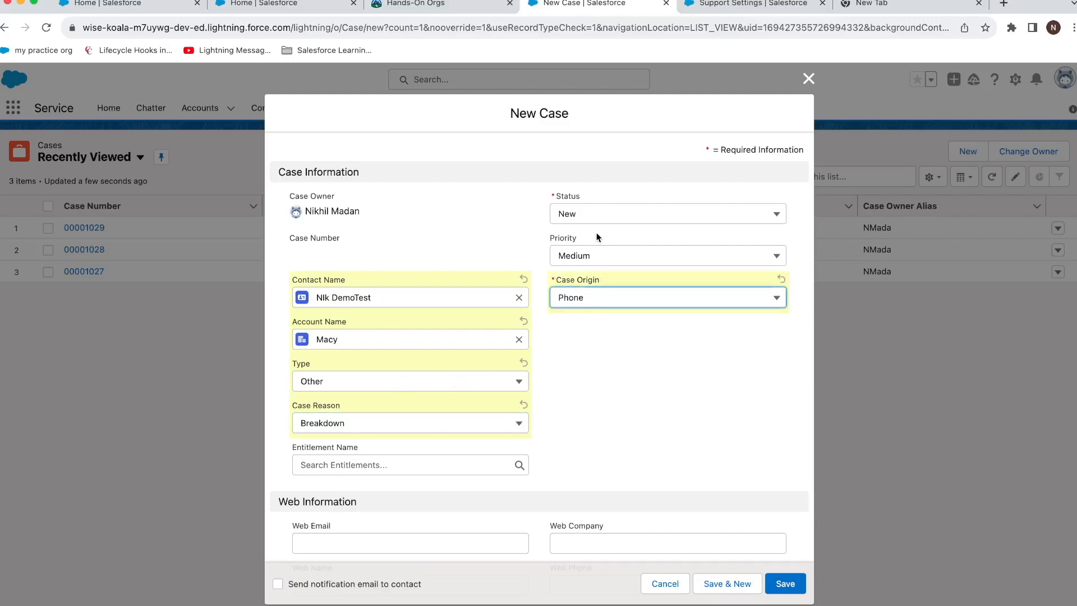
# Enter subject 'Some tshirts are ripped' and description 'quality is not good 5 tshirts', then save.
pyautogui.scroll(-4, 505, 346)
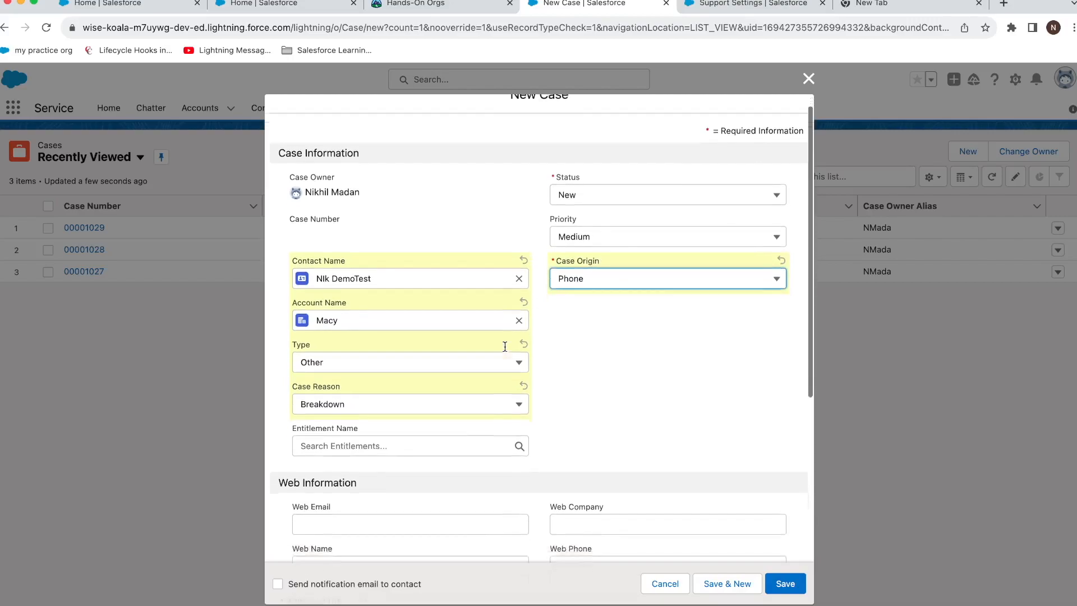
pyautogui.scroll(-5, 505, 346)
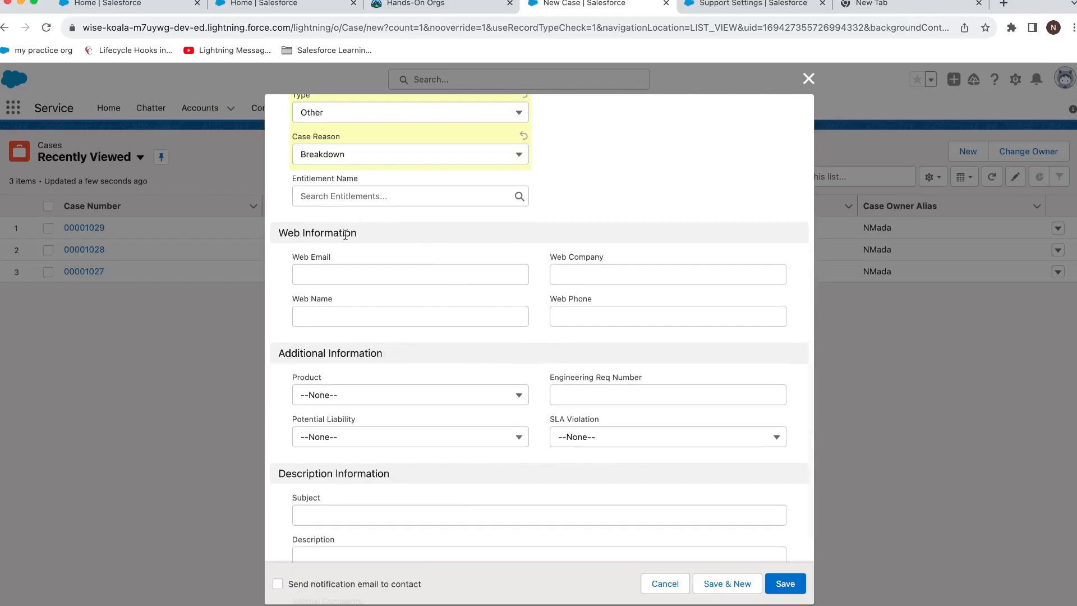
pyautogui.scroll(-3, 358, 237)
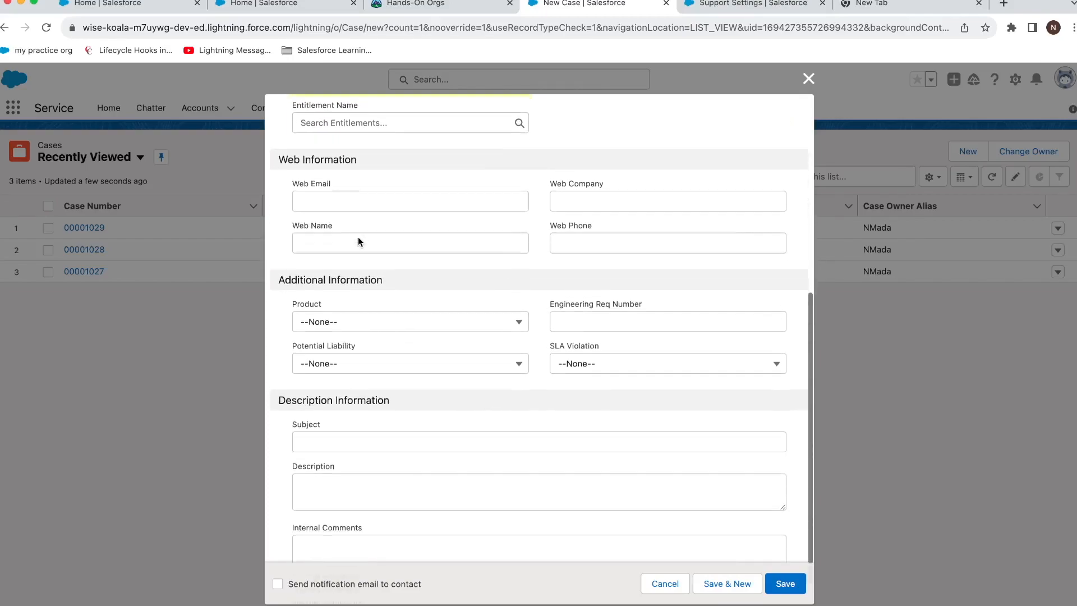
pyautogui.scroll(-2, 358, 237)
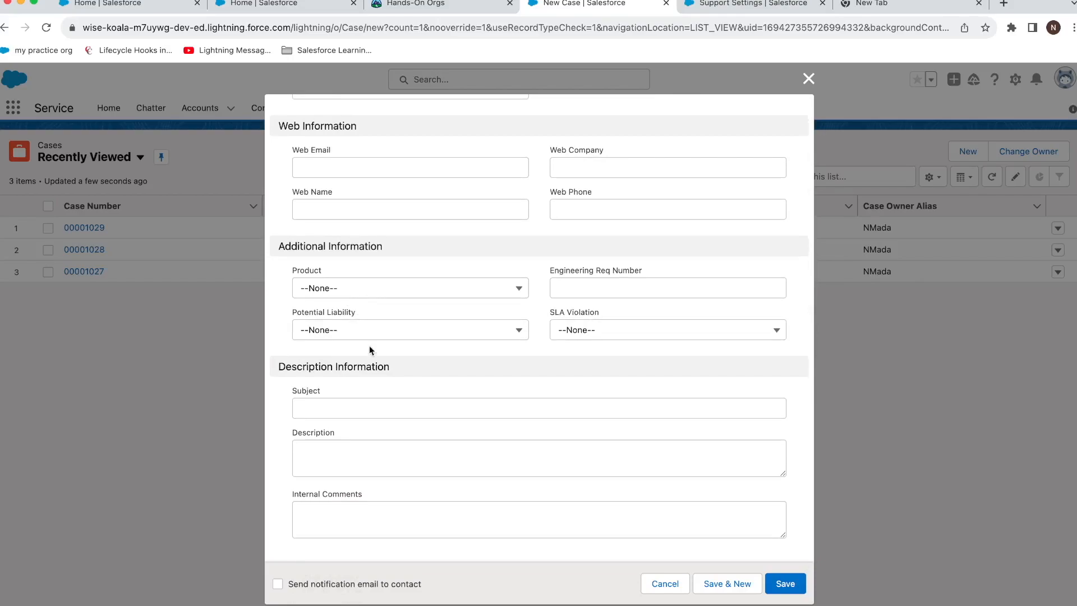
pyautogui.click(348, 415)
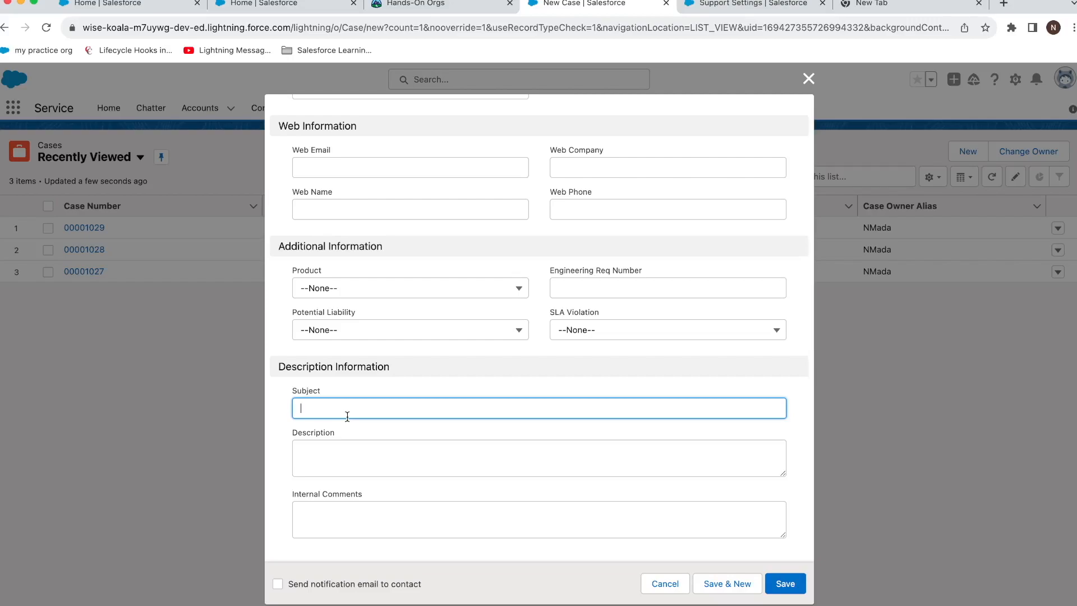
pyautogui.write('Some ts')
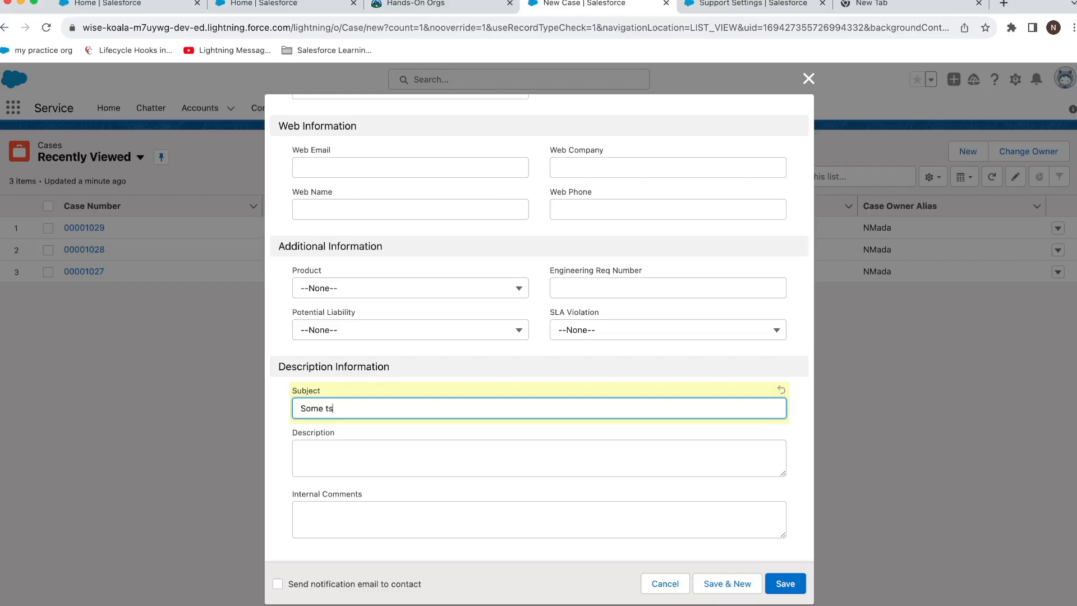
pyautogui.write('hirts are ripped')
pyautogui.press('Tab')
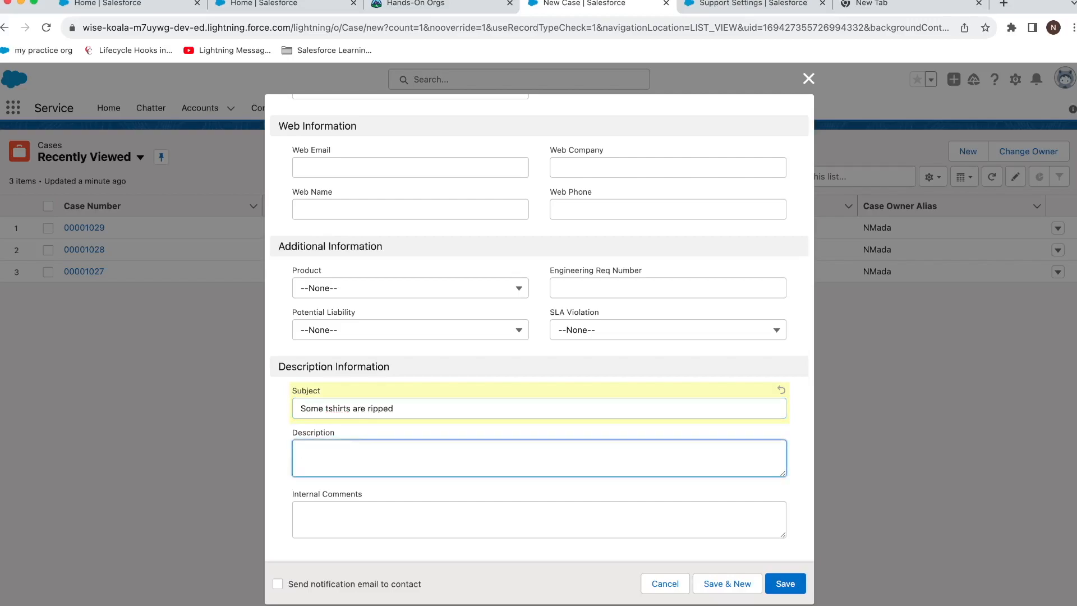
pyautogui.write('quality')
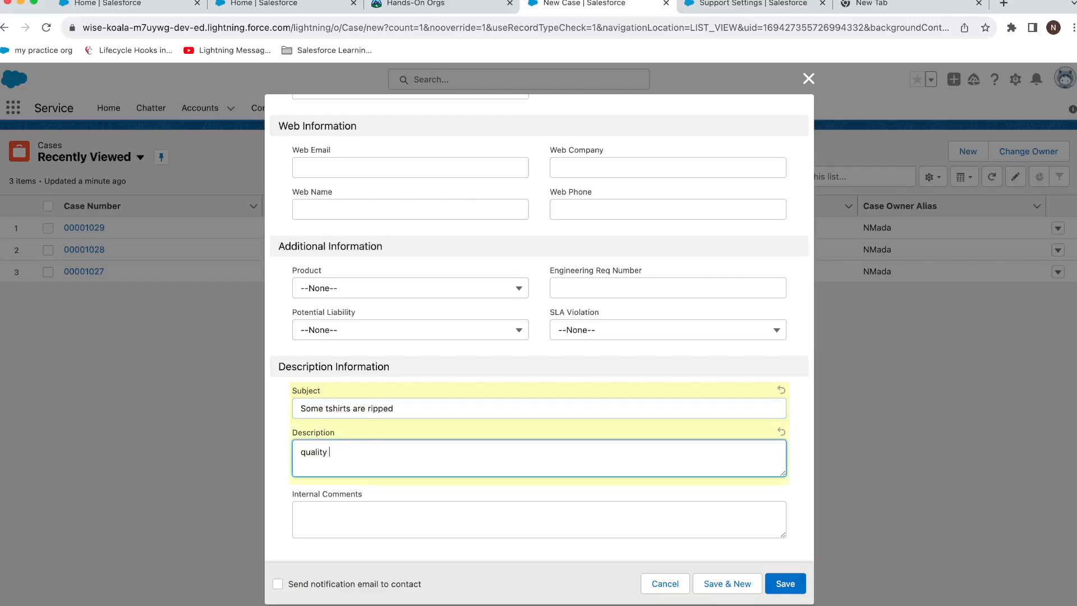
pyautogui.write(' is not good 5 tshirts')
pyautogui.click(791, 583)
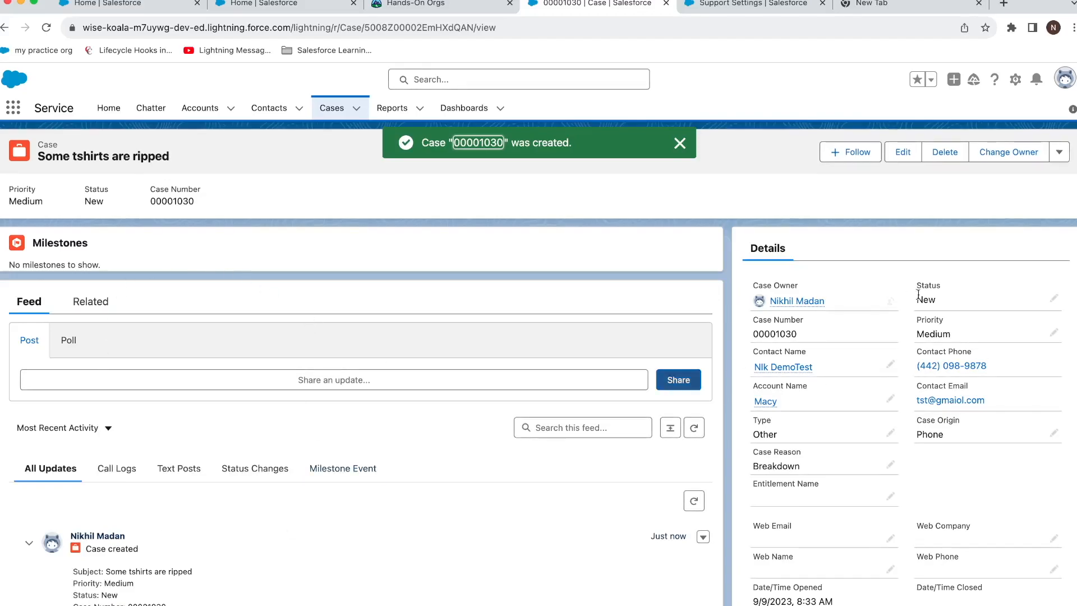
# Open case 00001028 'test' and review its Resolution Time milestone and Case Milestones list.
pyautogui.click(331, 110)
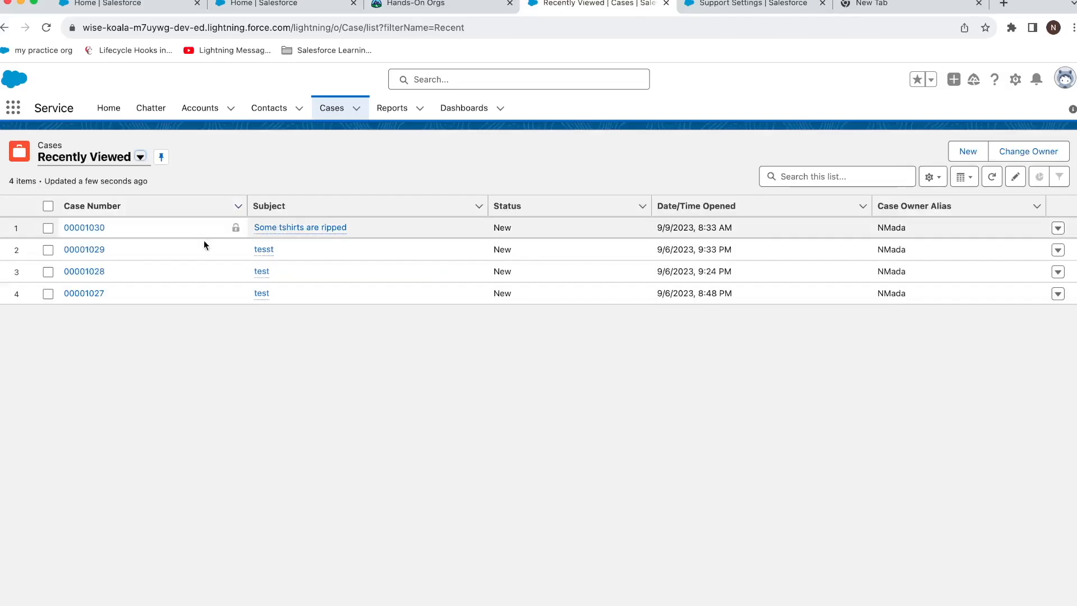
pyautogui.click(90, 272)
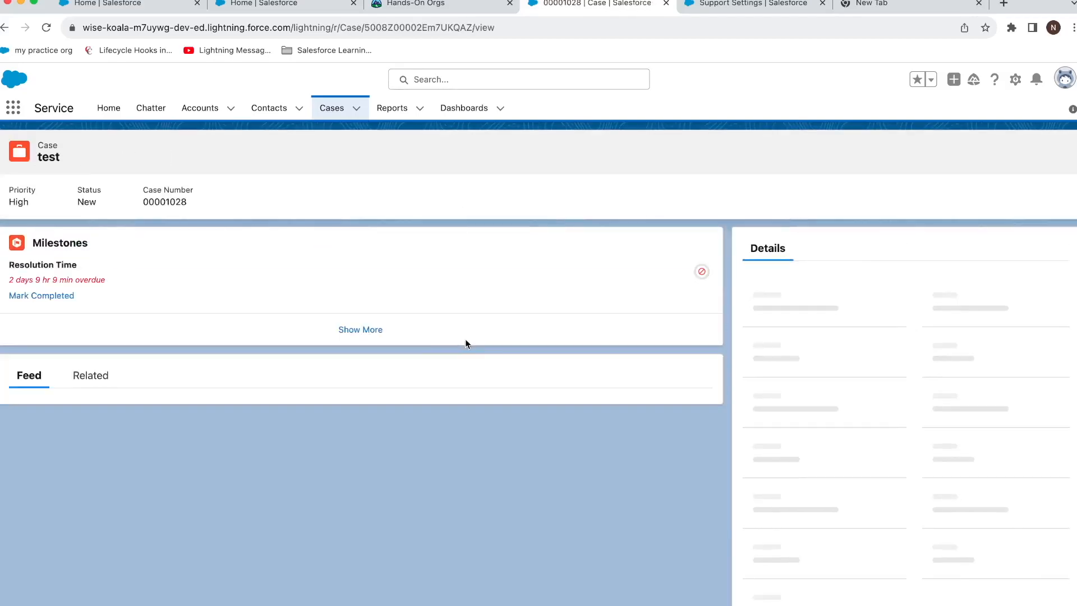
pyautogui.scroll(-3, 827, 359)
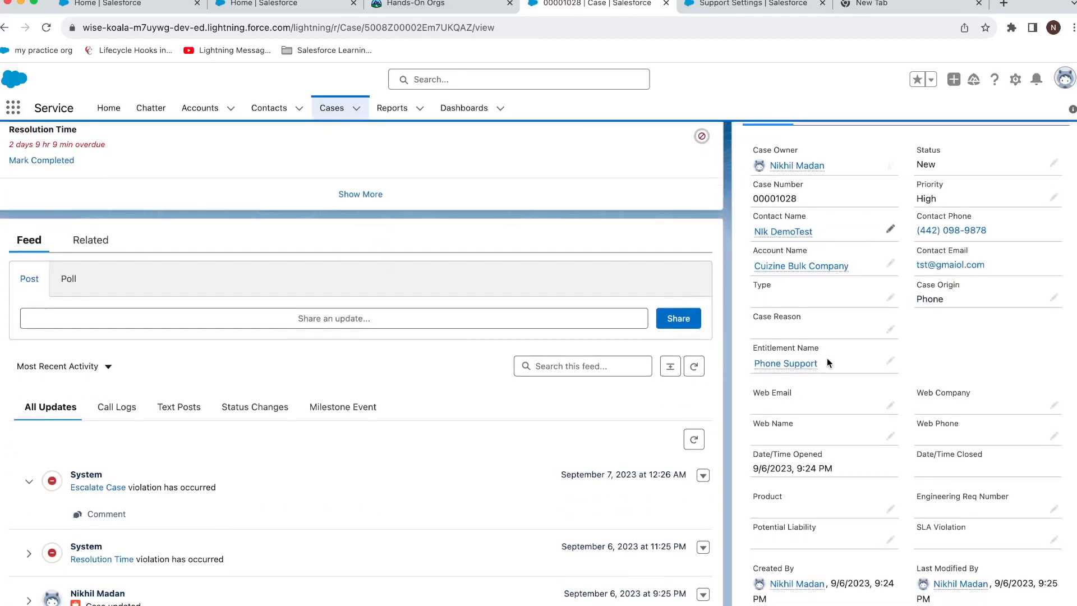
pyautogui.scroll(-3, 827, 363)
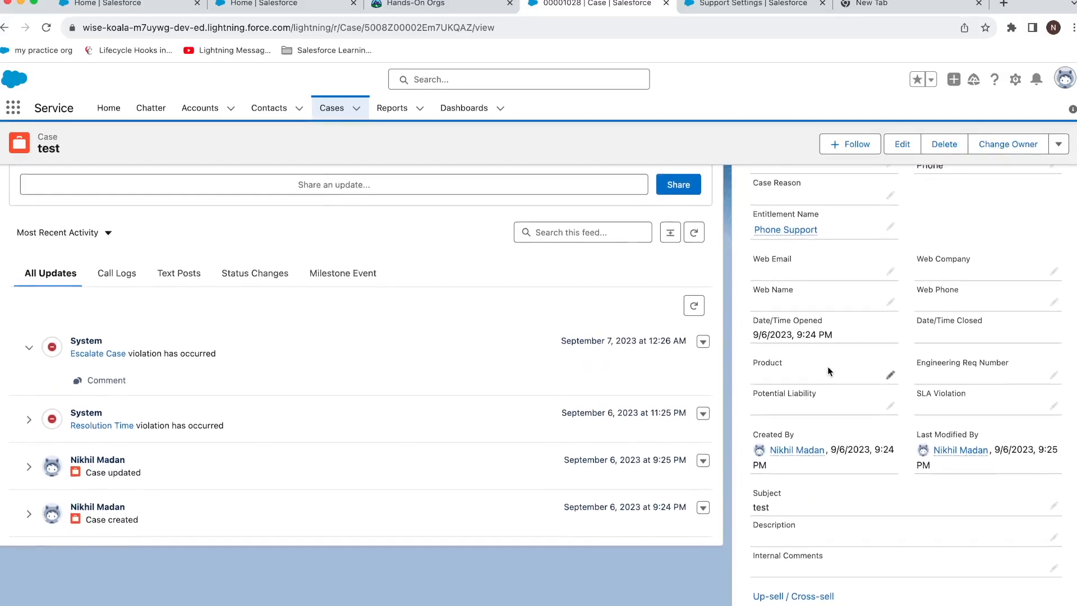
pyautogui.scroll(6, 828, 367)
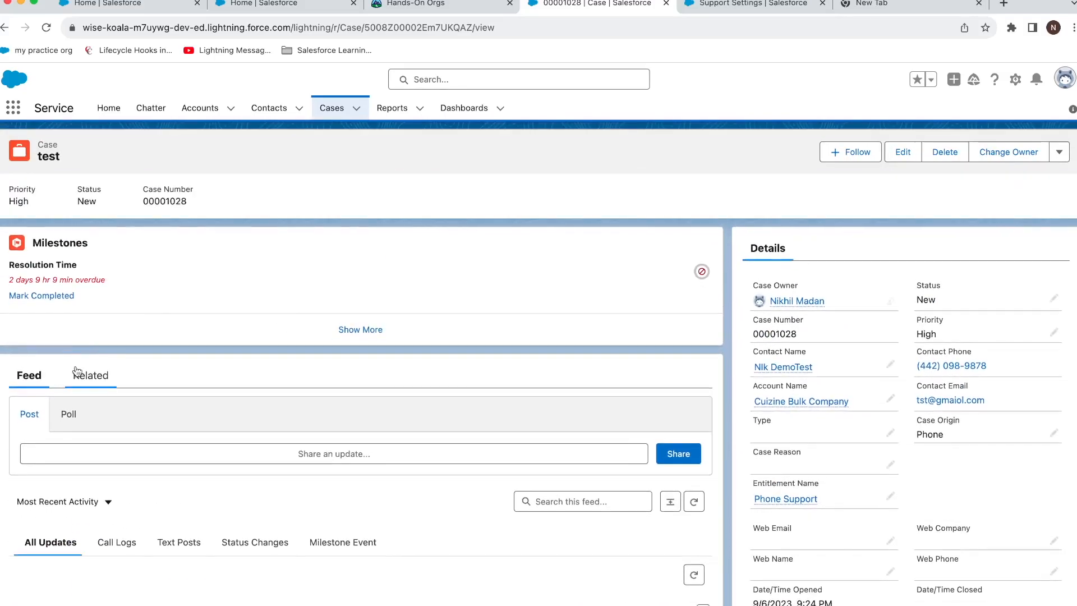
pyautogui.click(77, 373)
pyautogui.scroll(-3, 115, 440)
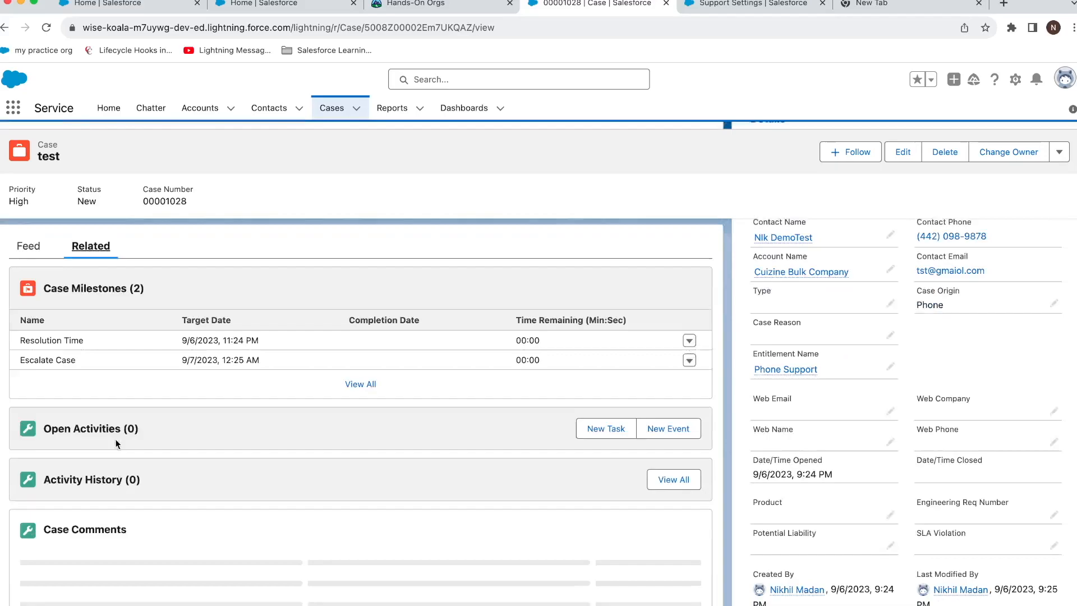
pyautogui.scroll(-4, 116, 439)
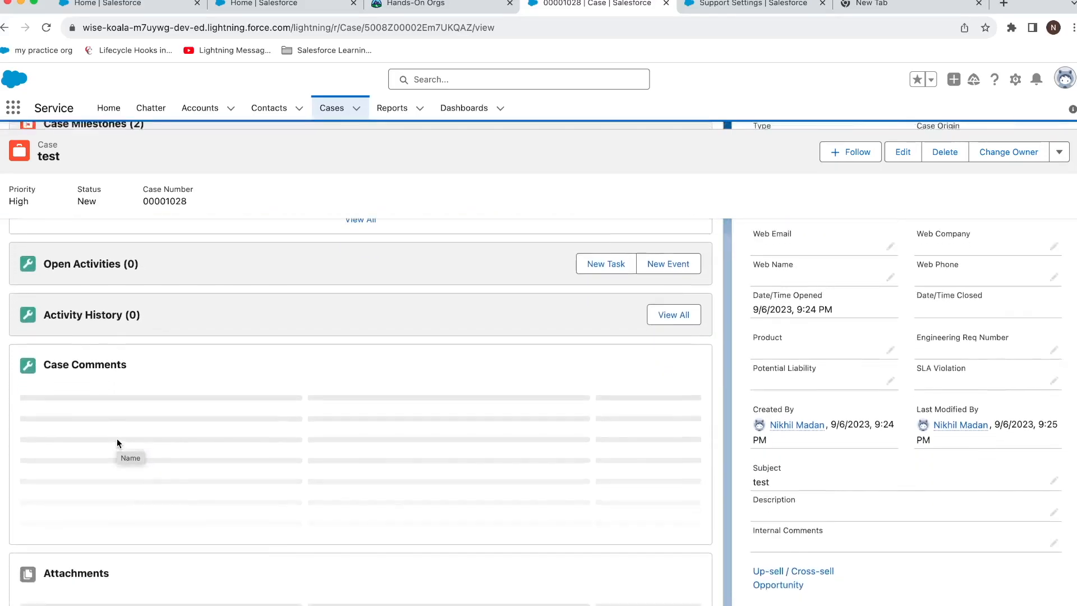
pyautogui.scroll(7, 116, 439)
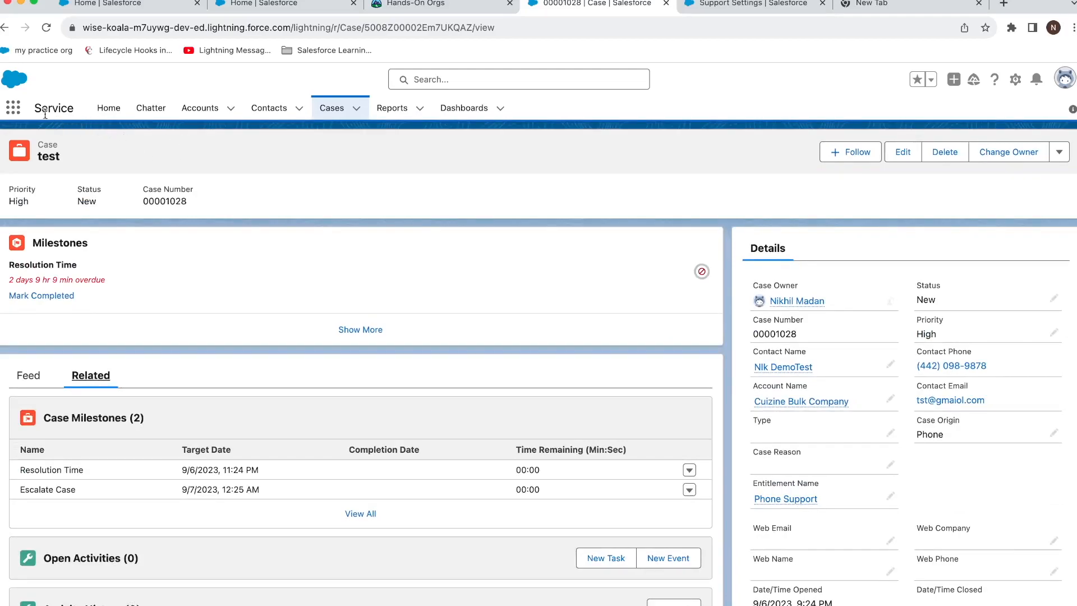
# Switch to Service Console and open cases 00001030 and 00001029 in workspace tabs.
pyautogui.click(13, 108)
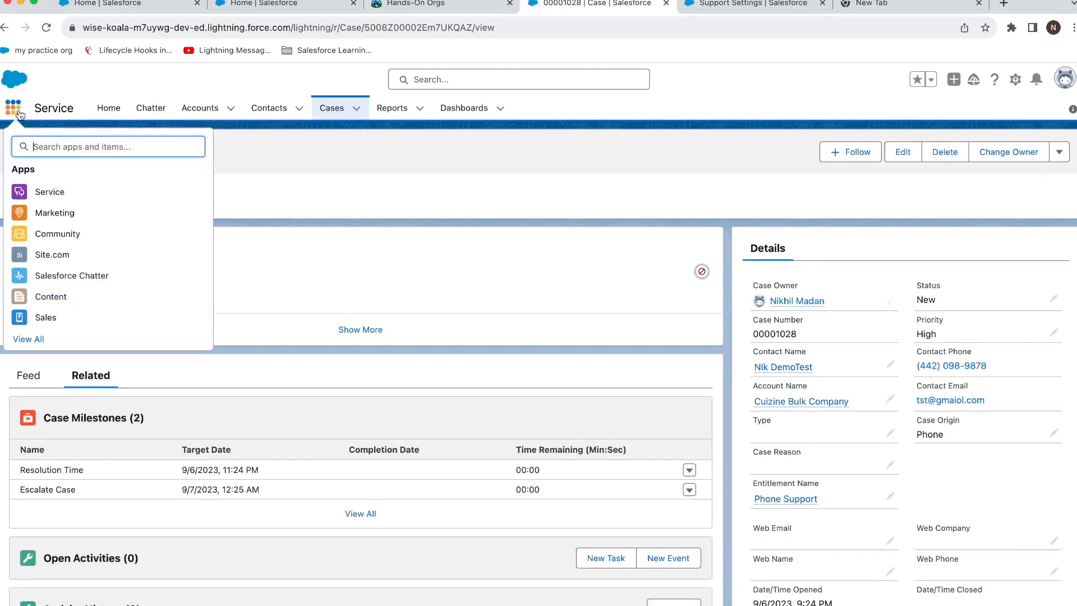
pyautogui.write('servi')
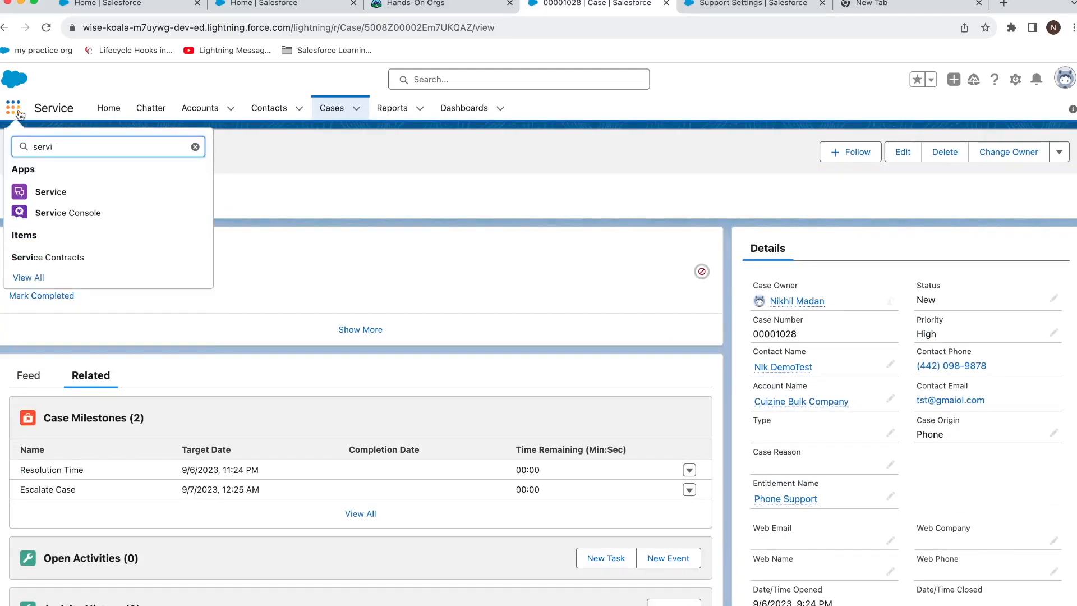
pyautogui.click(76, 212)
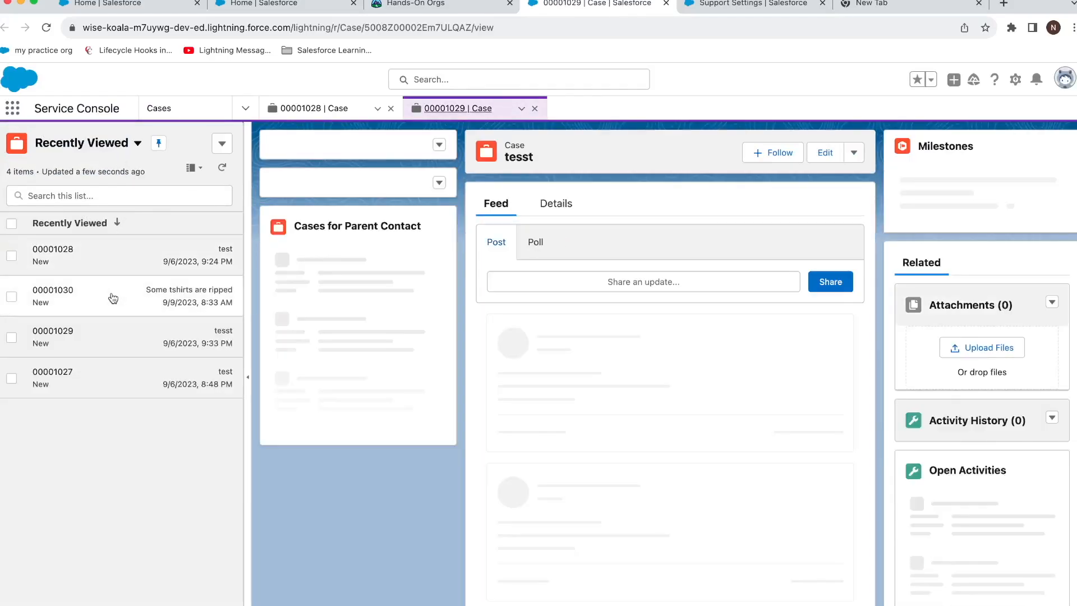
pyautogui.click(113, 298)
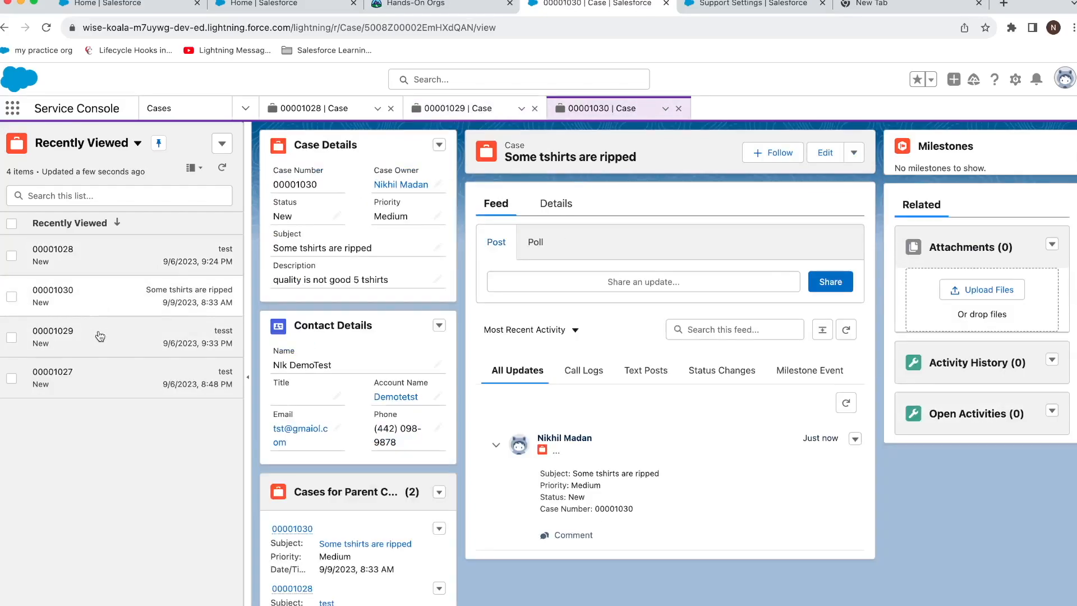
pyautogui.click(96, 344)
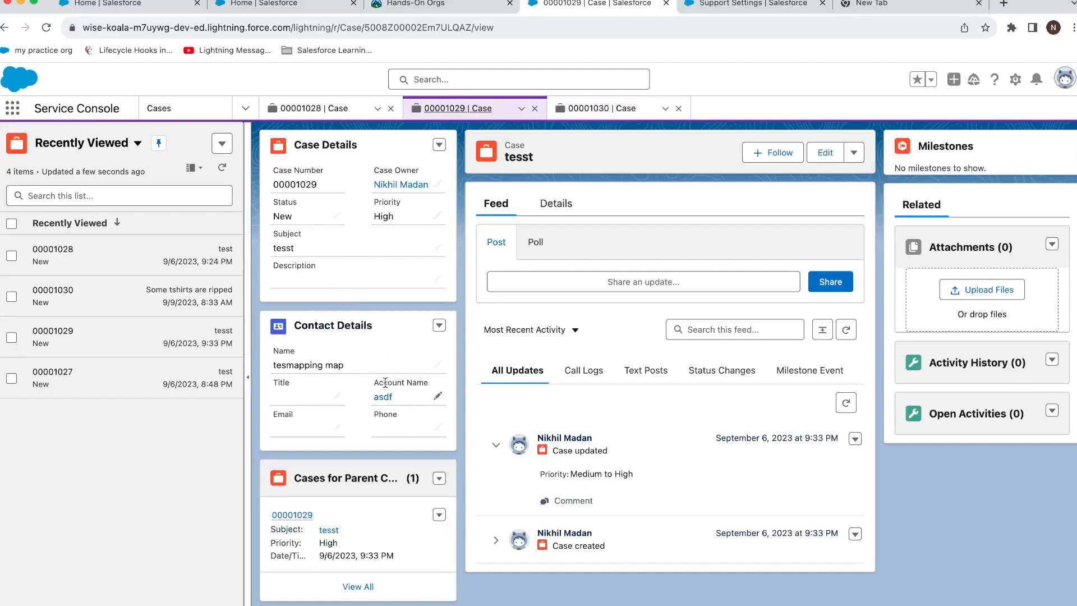
# Open case 00001029's account asdf as a subtab and view its details.
pyautogui.click(384, 397)
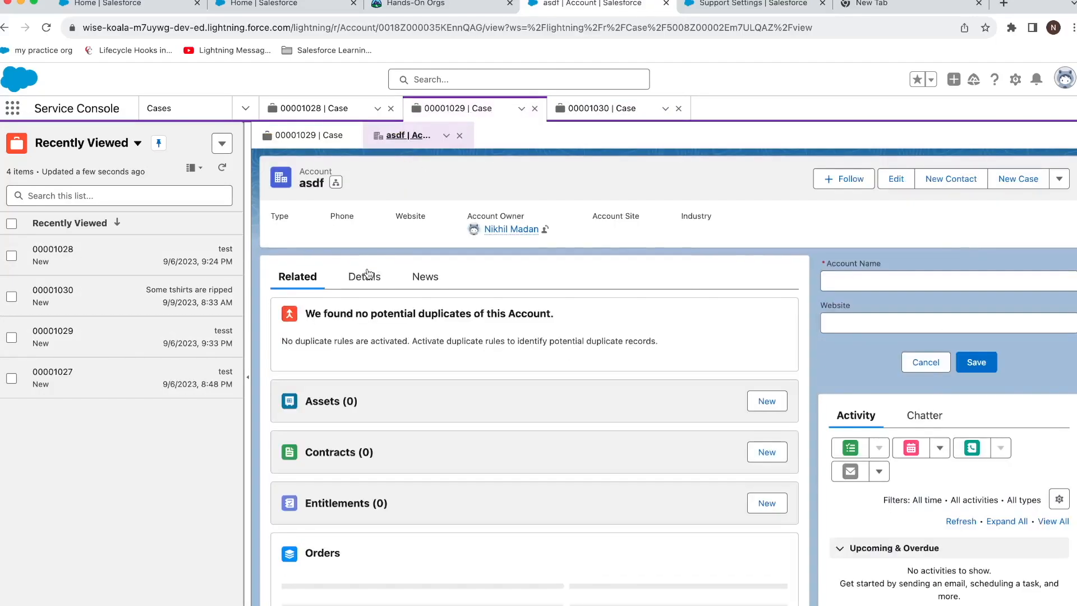
pyautogui.click(368, 275)
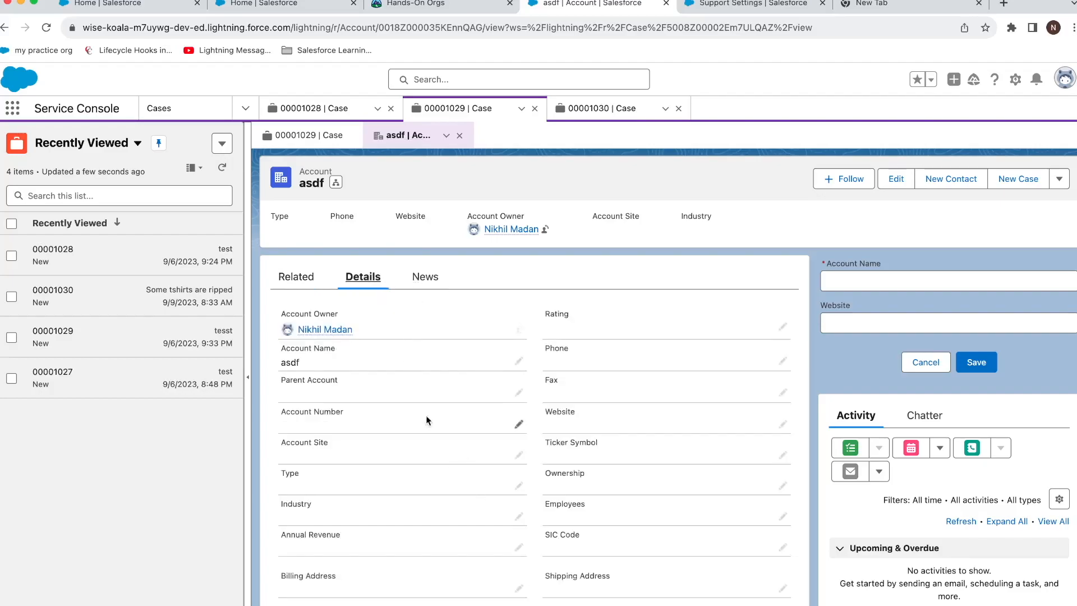
pyautogui.click(324, 141)
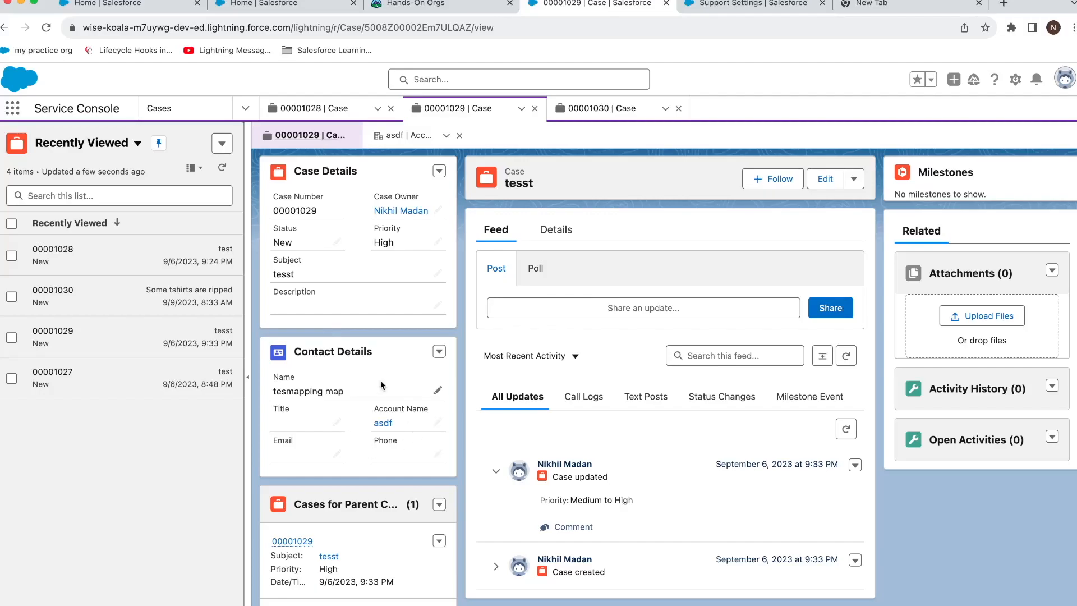
pyautogui.scroll(-1, 381, 369)
pyautogui.scroll(1, 405, 379)
# Open the contact linked to account asdf as another subtab of case 00001029.
pyautogui.click(405, 135)
pyautogui.scroll(-5, 554, 319)
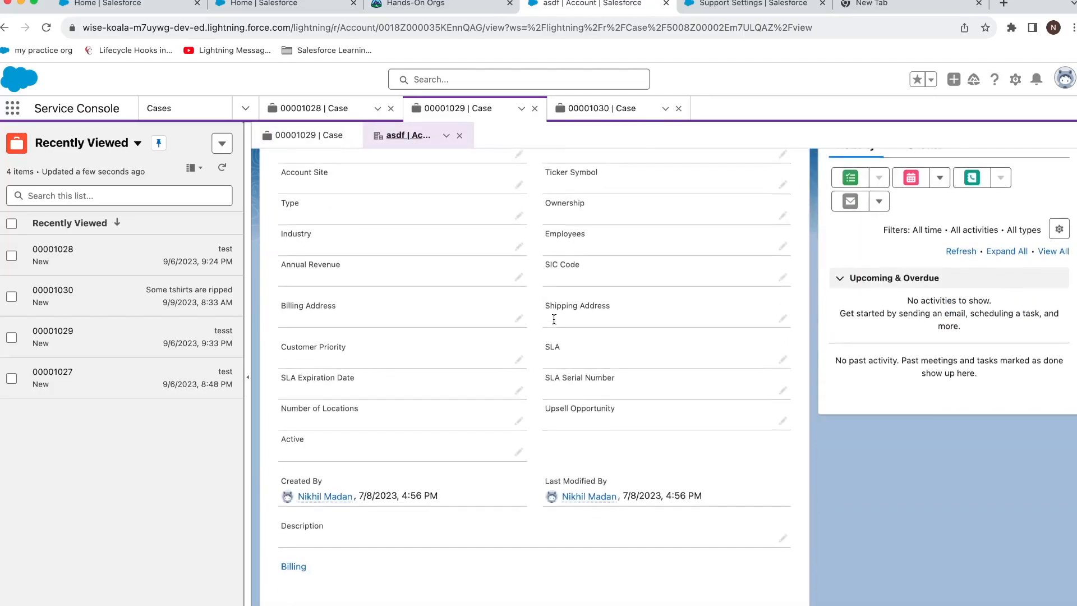
pyautogui.scroll(5, 554, 318)
pyautogui.click(296, 259)
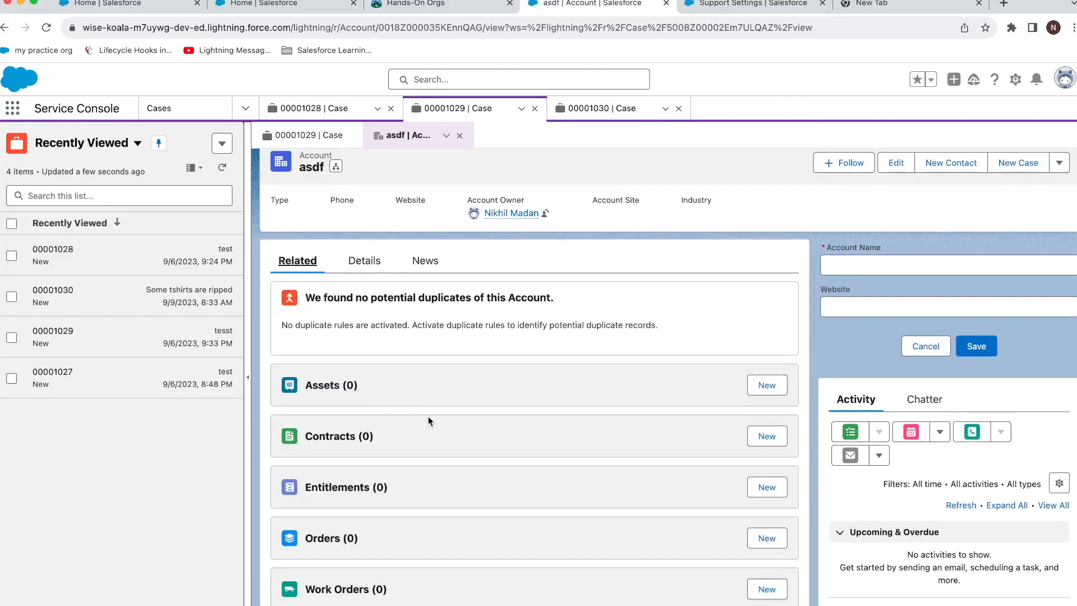
pyautogui.scroll(-3, 429, 417)
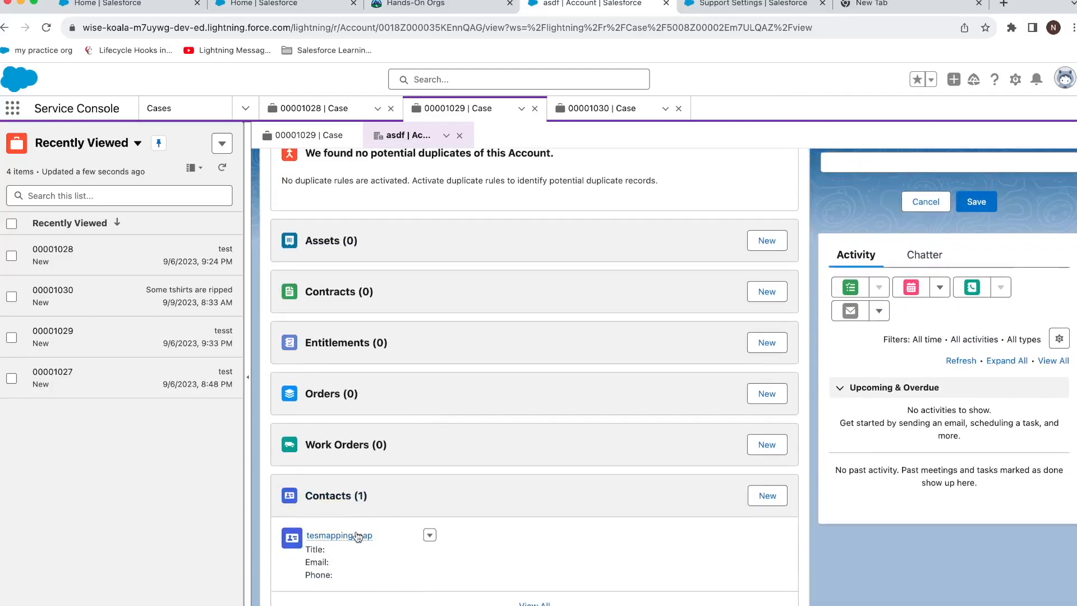
pyautogui.click(355, 535)
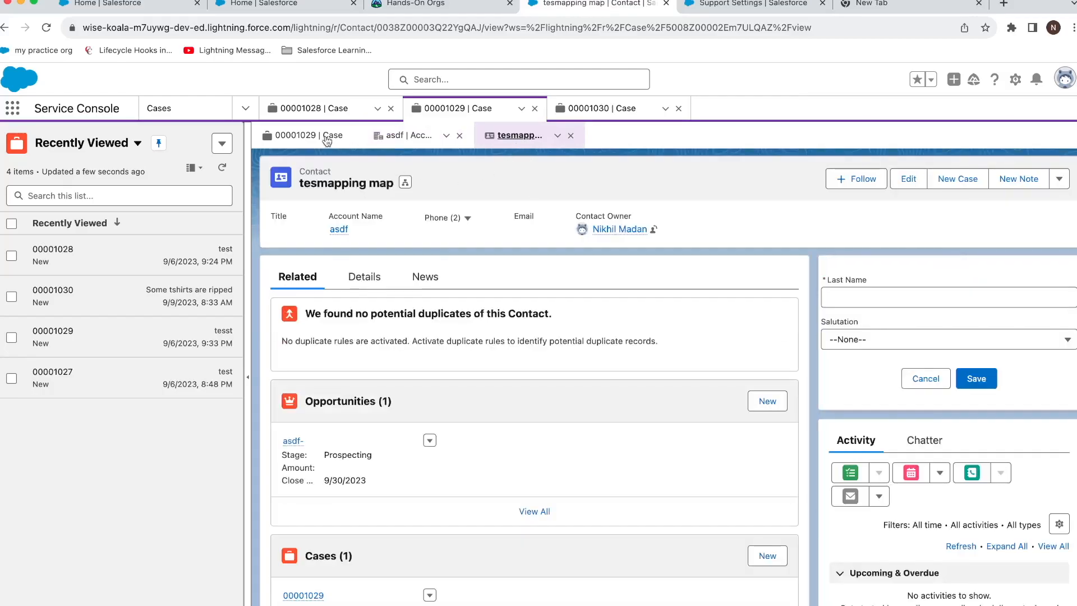
pyautogui.click(309, 135)
pyautogui.click(151, 305)
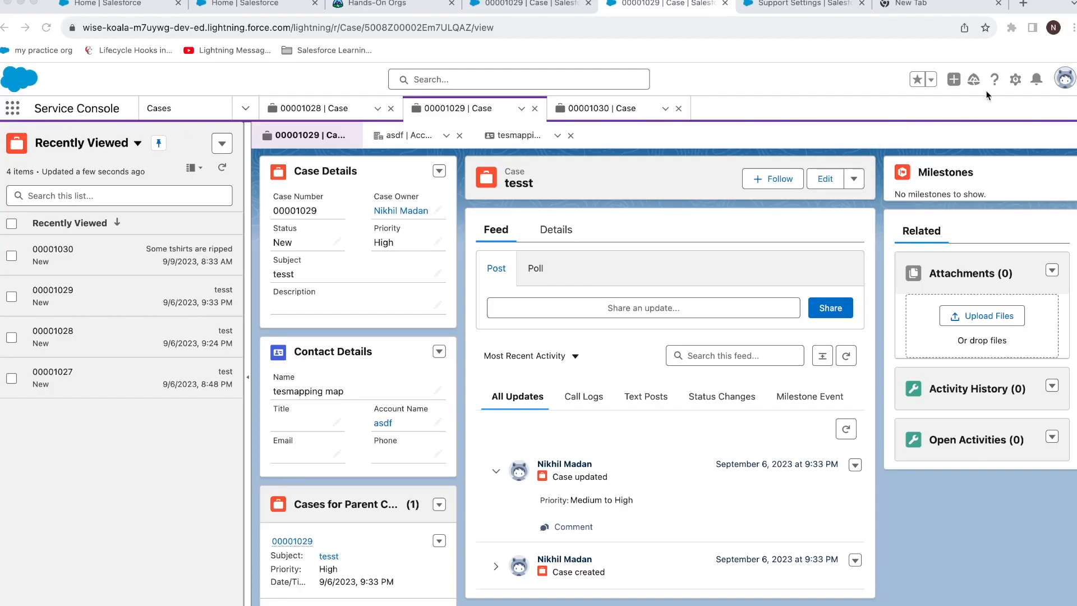
# Open App Manager in Setup via Quick Find 'app ma' and begin a New Lightning App.
pyautogui.click(1017, 83)
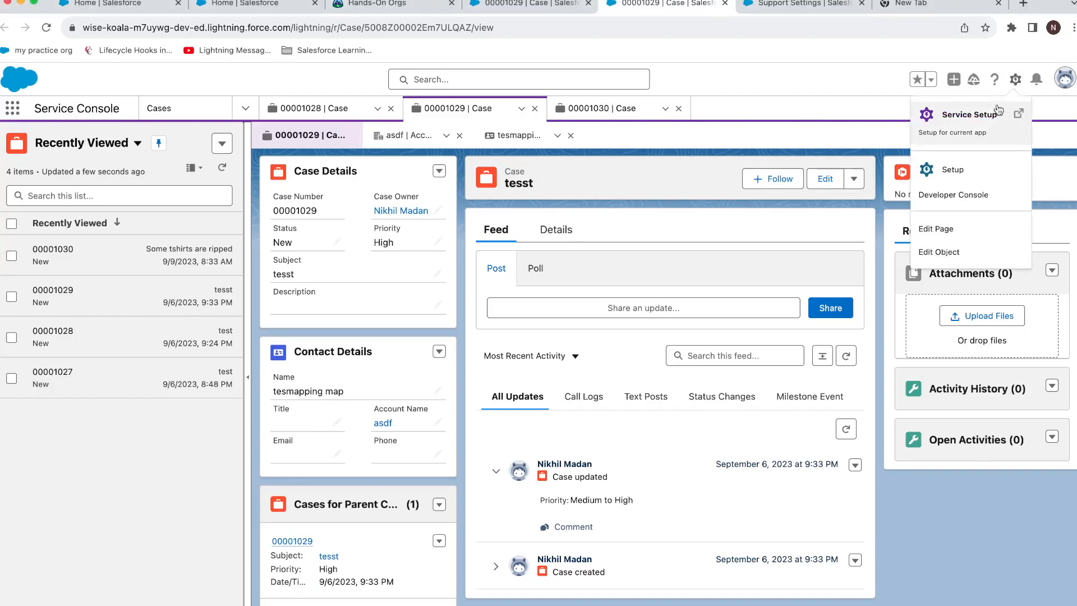
pyautogui.click(953, 168)
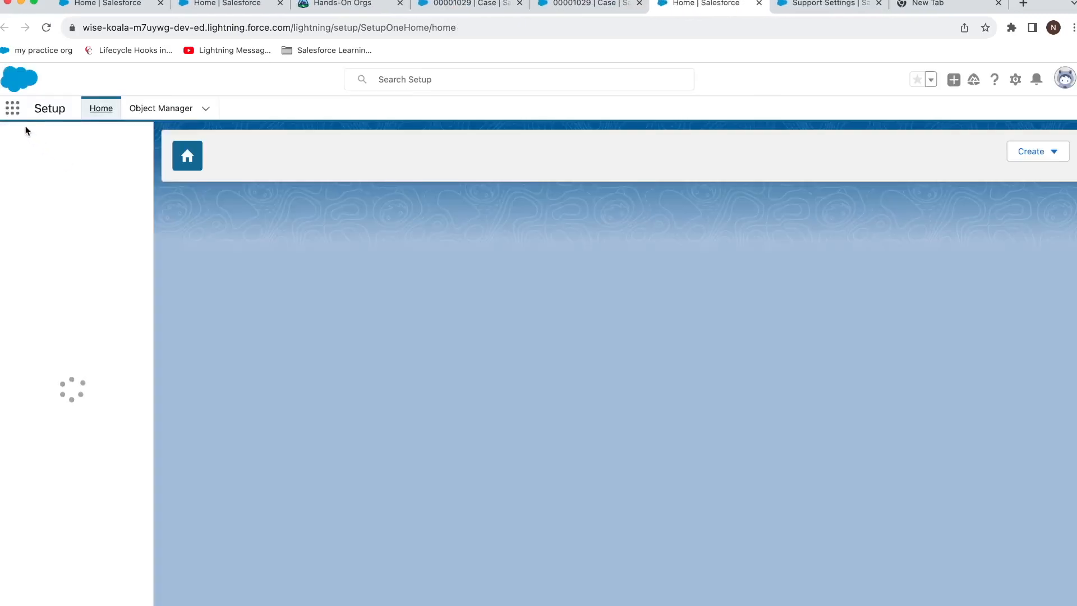
pyautogui.write('app')
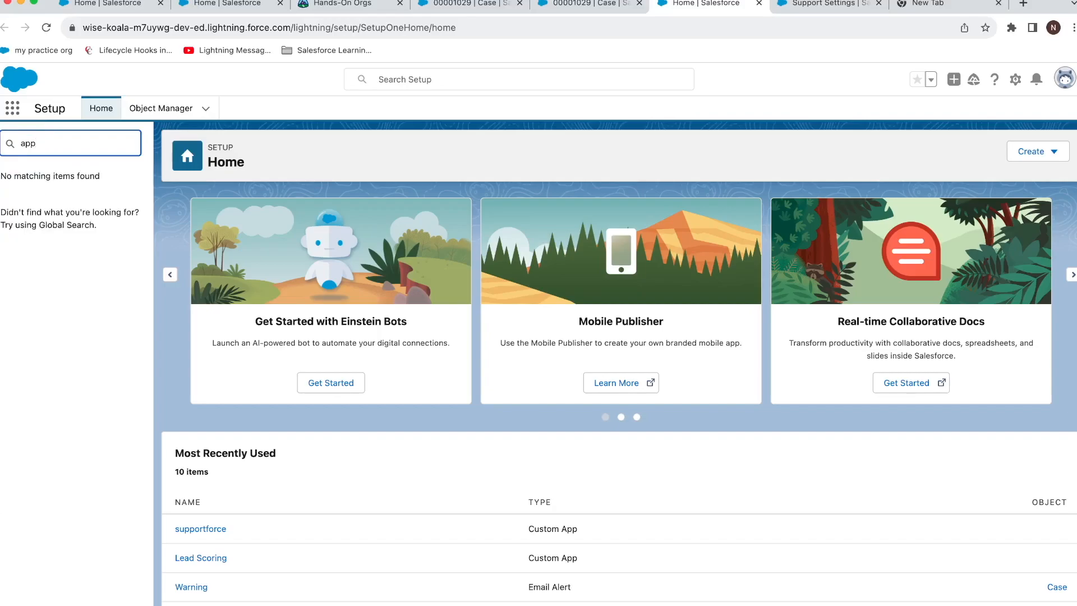
pyautogui.write(' ma')
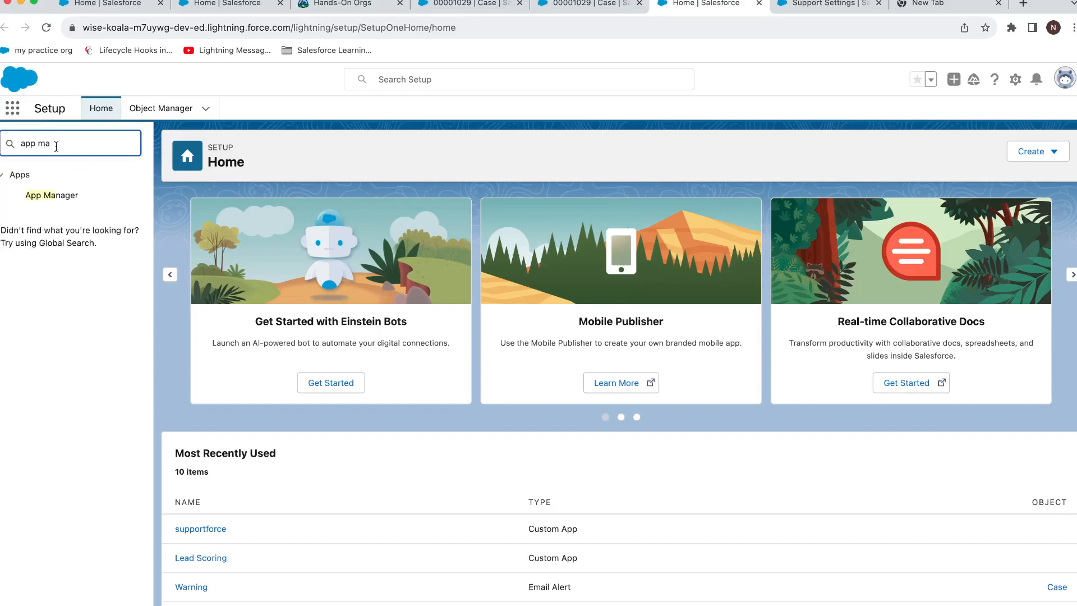
pyautogui.click(56, 195)
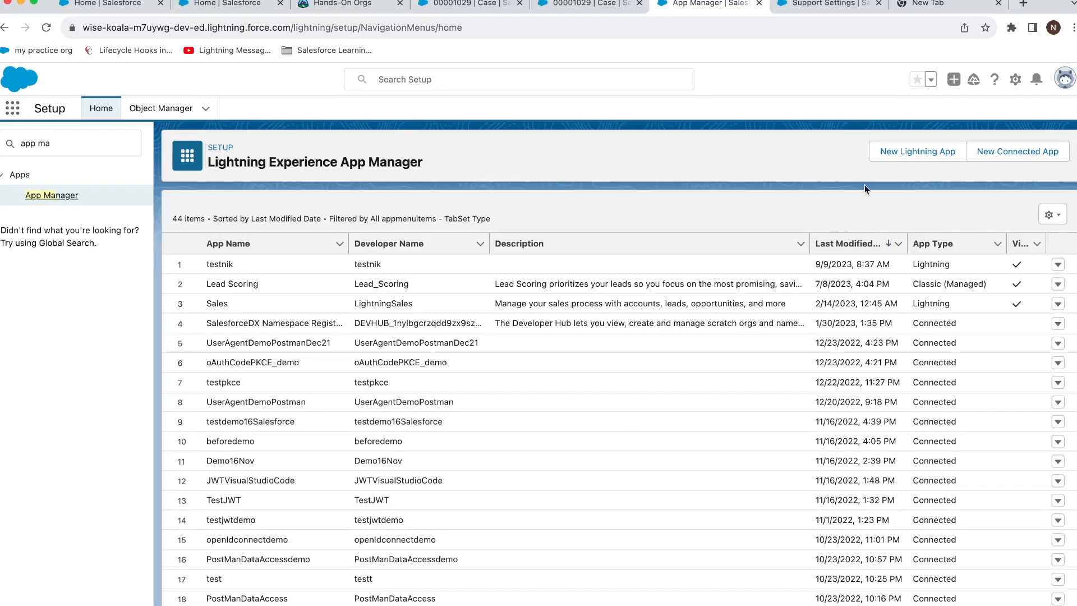
pyautogui.click(923, 158)
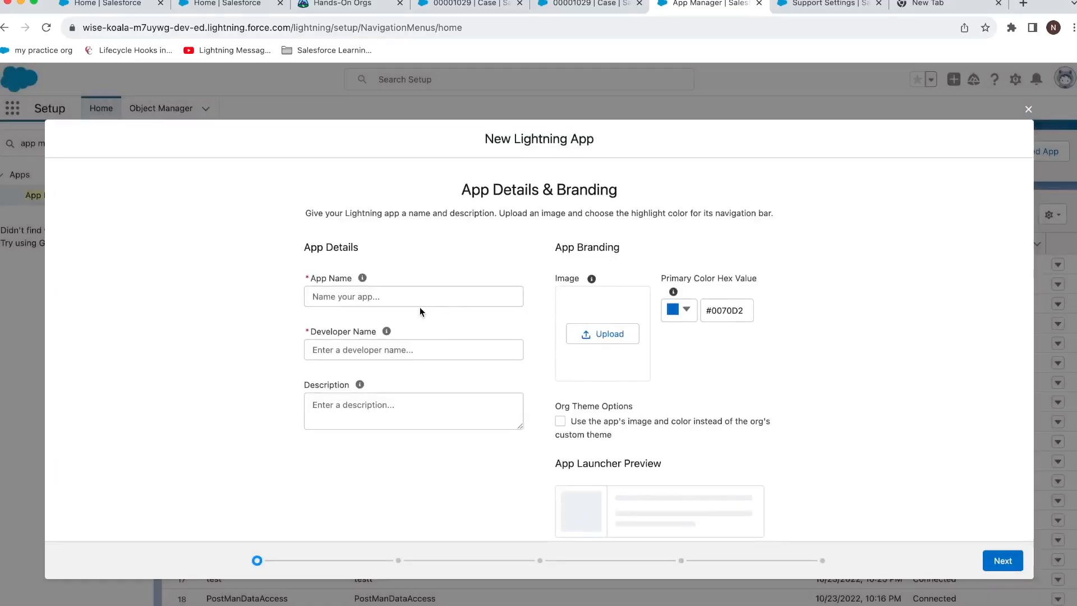
# Name the app 'Sales Custom' and choose Console navigation style.
pyautogui.click(411, 299)
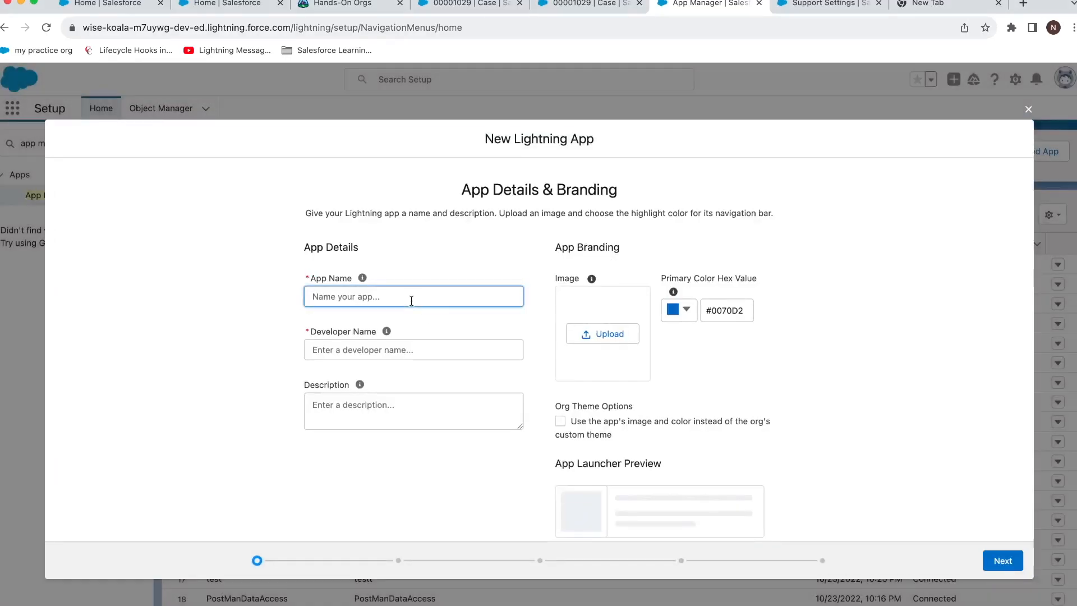
pyautogui.write('Sales Ciust')
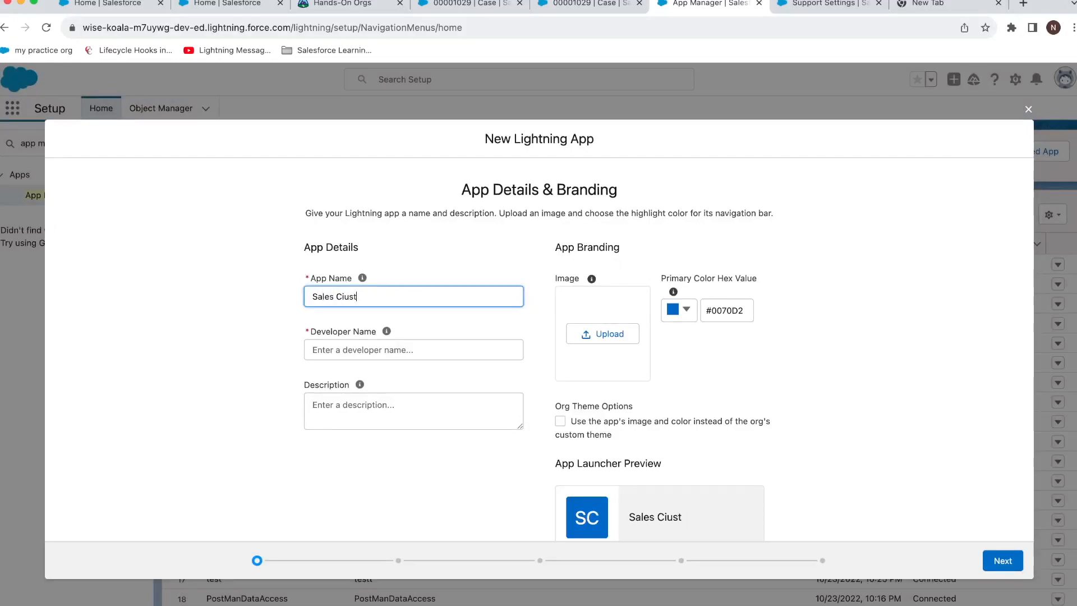
pyautogui.press('BackSpace')
pyautogui.press('BackSpace')
pyautogui.press('BackSpace')
pyautogui.press('BackSpace')
pyautogui.write('ustom')
pyautogui.click(387, 331)
pyautogui.scroll(-1, 863, 526)
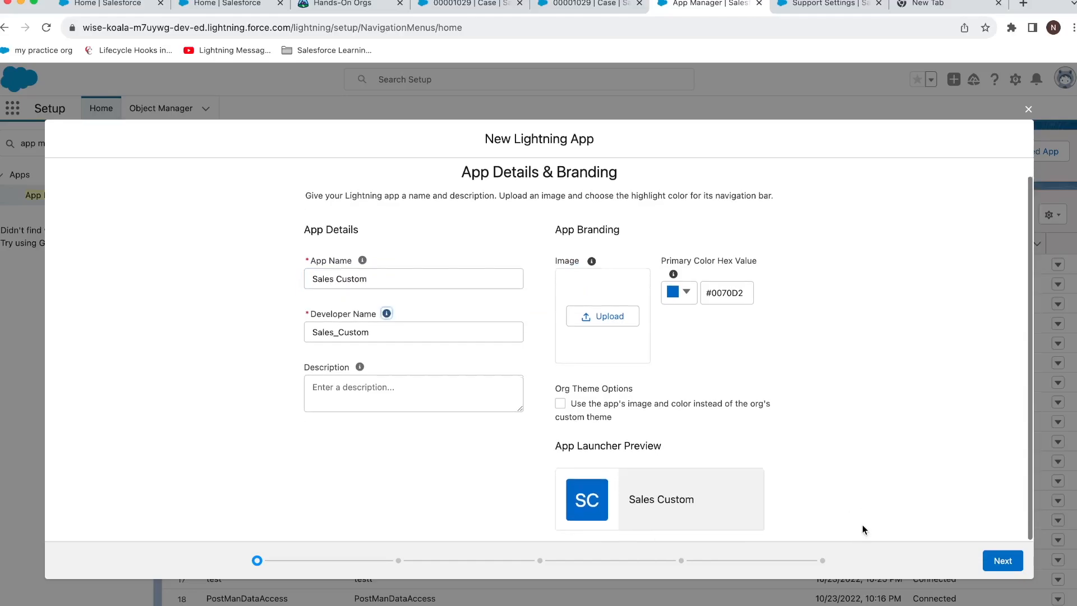
pyautogui.click(1003, 561)
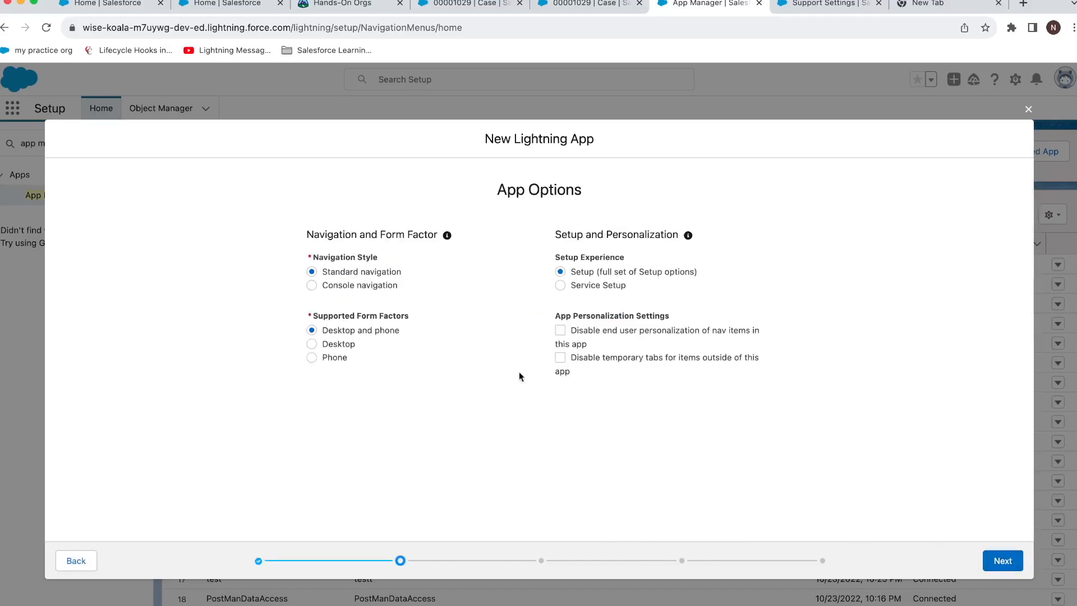
pyautogui.click(362, 287)
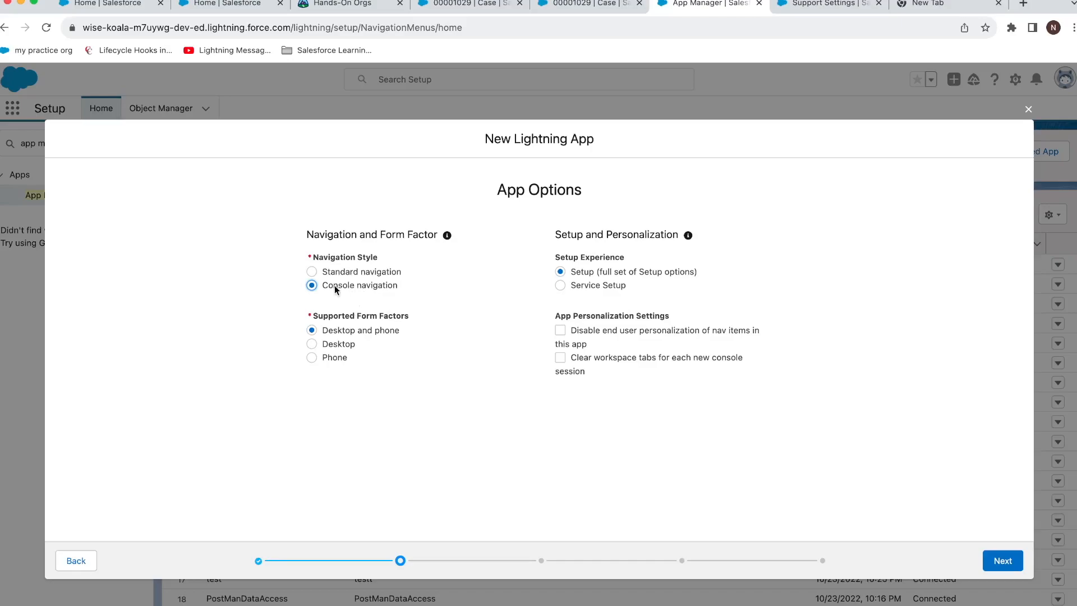
pyautogui.click(1001, 559)
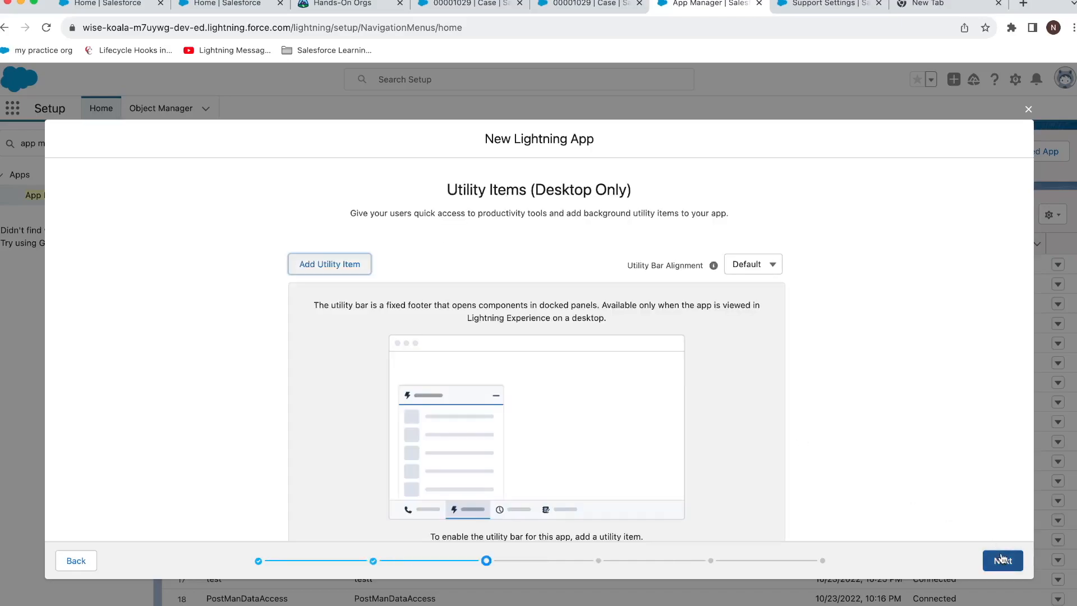
# Add Chatter Feed as the app's utility item.
pyautogui.click(344, 272)
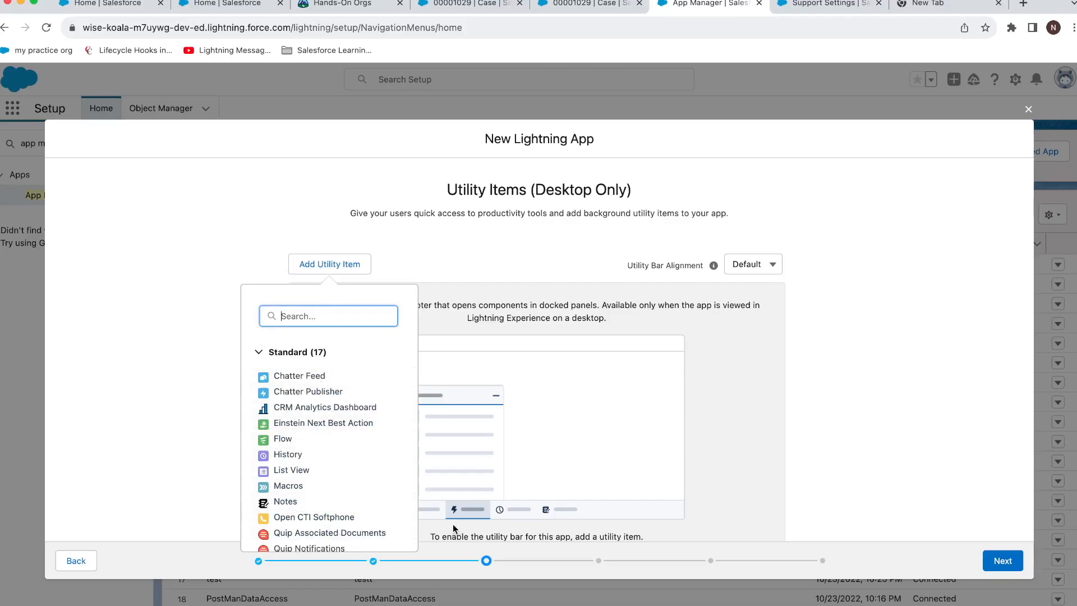
pyautogui.click(333, 379)
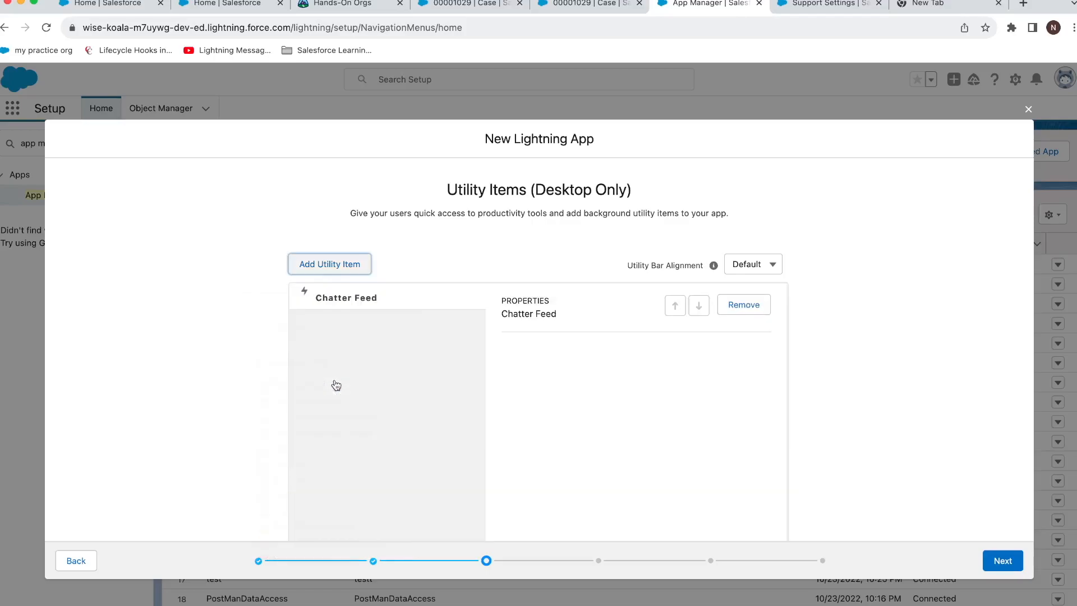
pyautogui.click(991, 561)
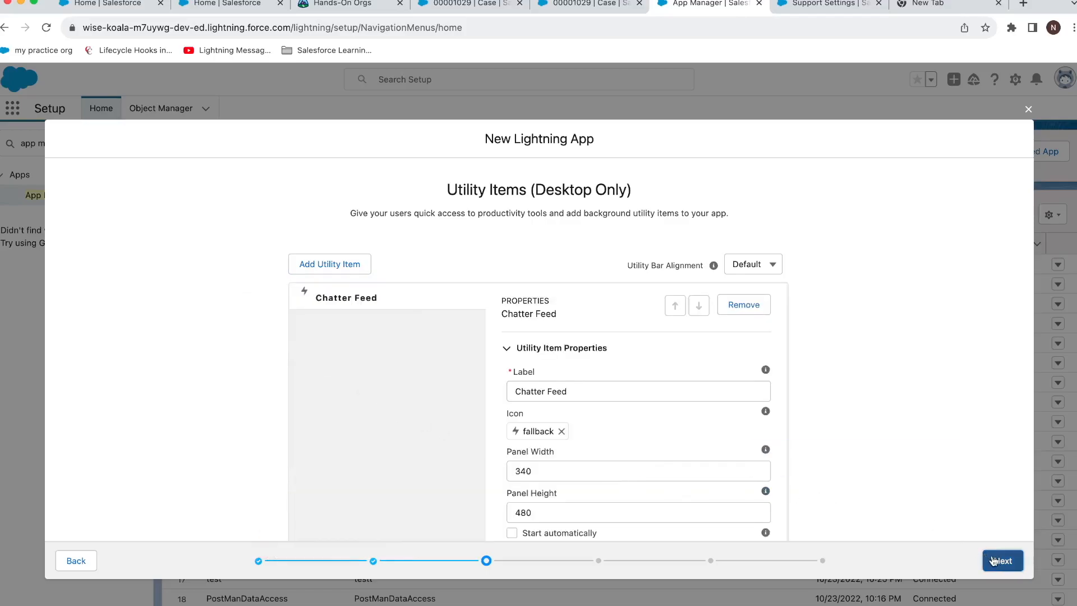
# Add Accounts, Contacts and Opportunities as the app's navigation items.
pyautogui.click(390, 328)
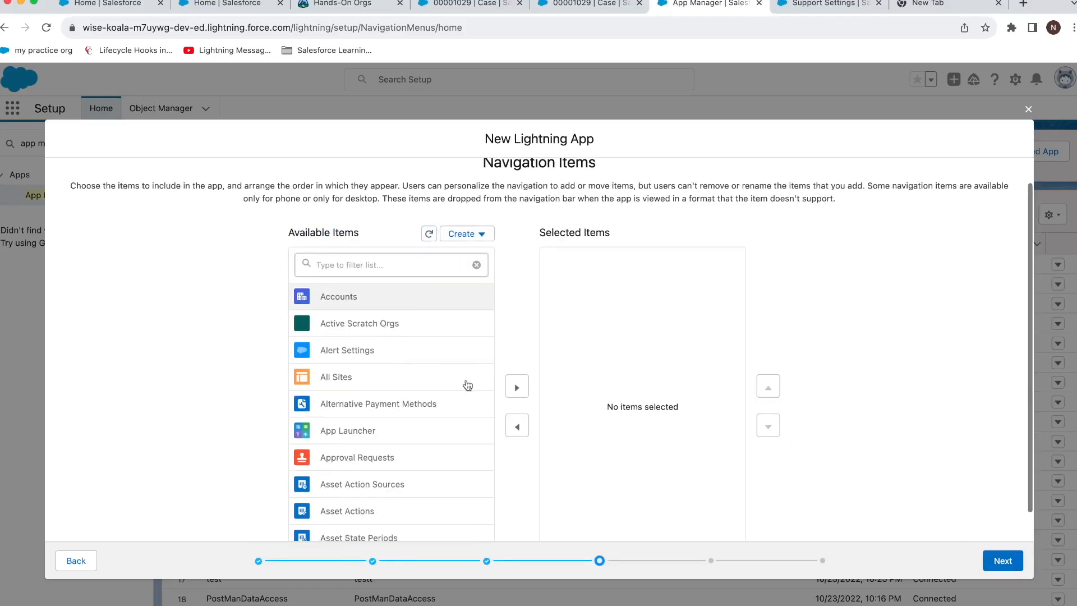
pyautogui.click(514, 396)
pyautogui.click(396, 269)
pyautogui.write('cont')
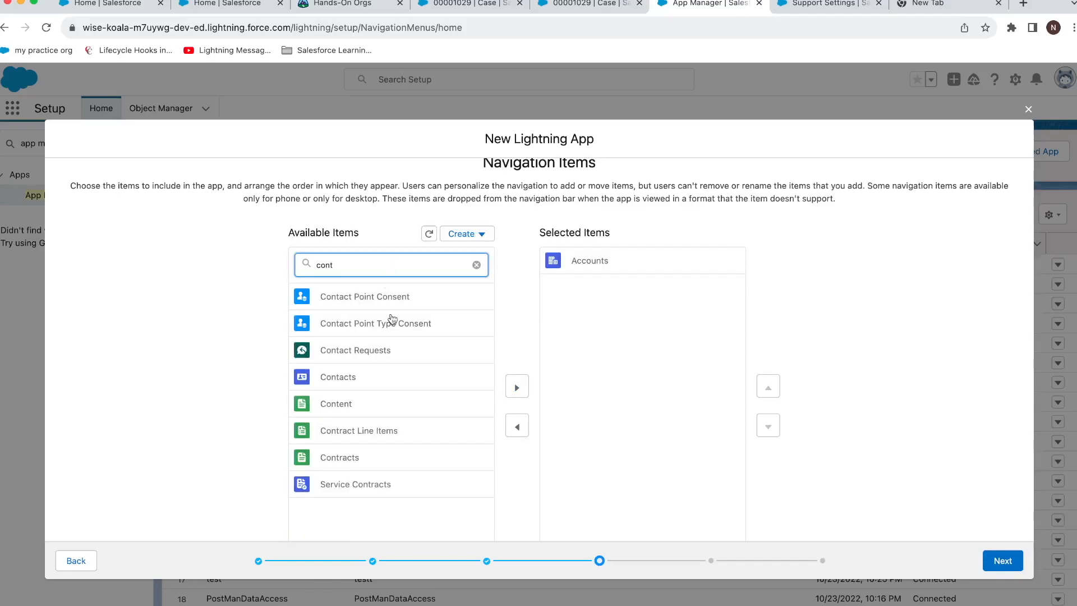
pyautogui.click(385, 377)
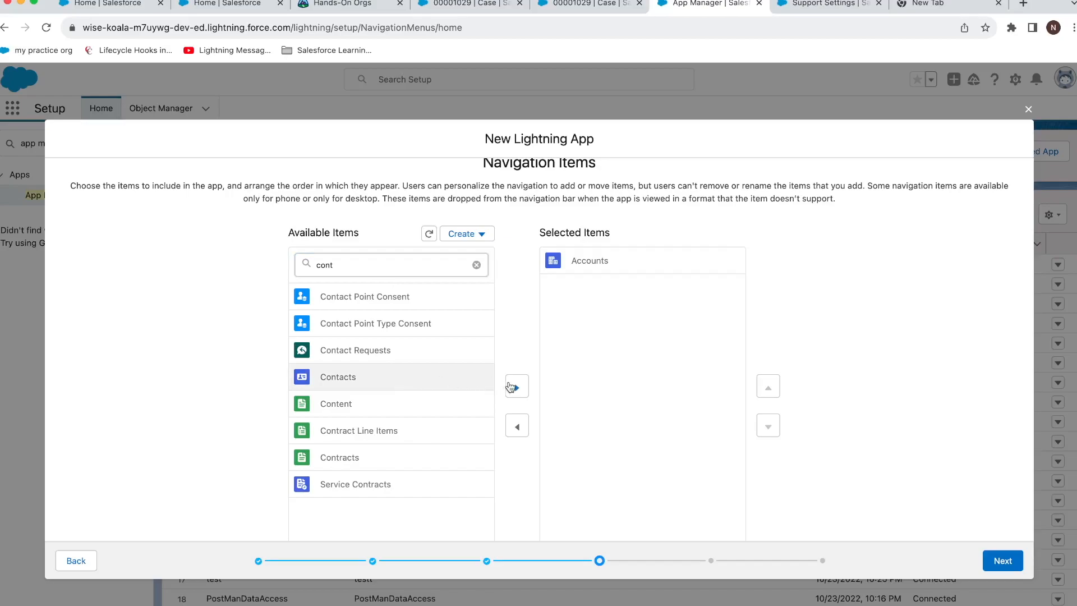
pyautogui.click(516, 387)
pyautogui.click(370, 264)
pyautogui.moveTo(369, 264); pyautogui.dragTo(298, 265)
pyautogui.write('opp')
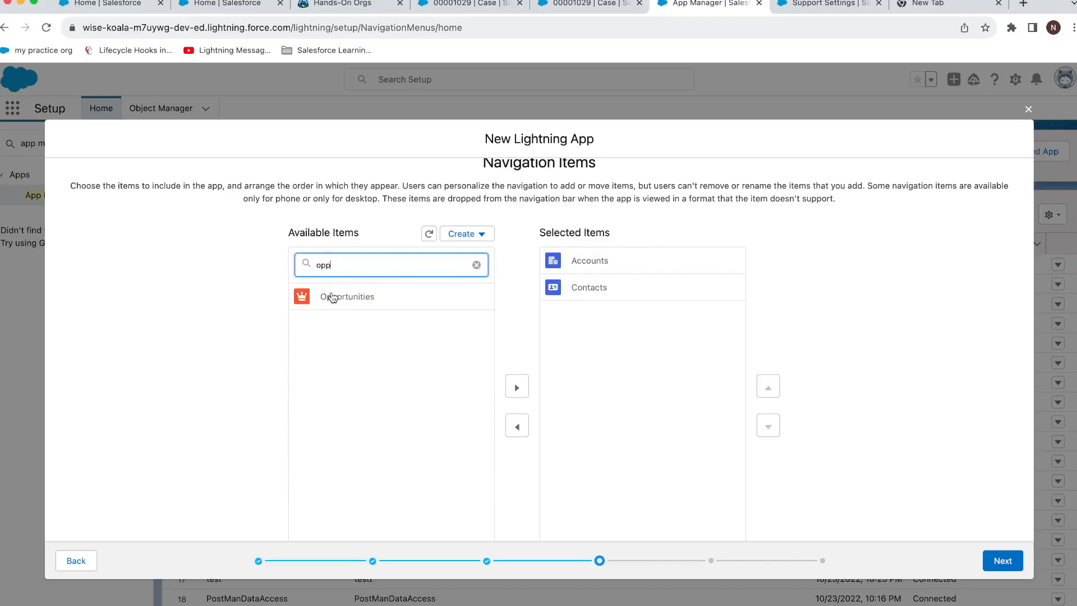
pyautogui.click(517, 387)
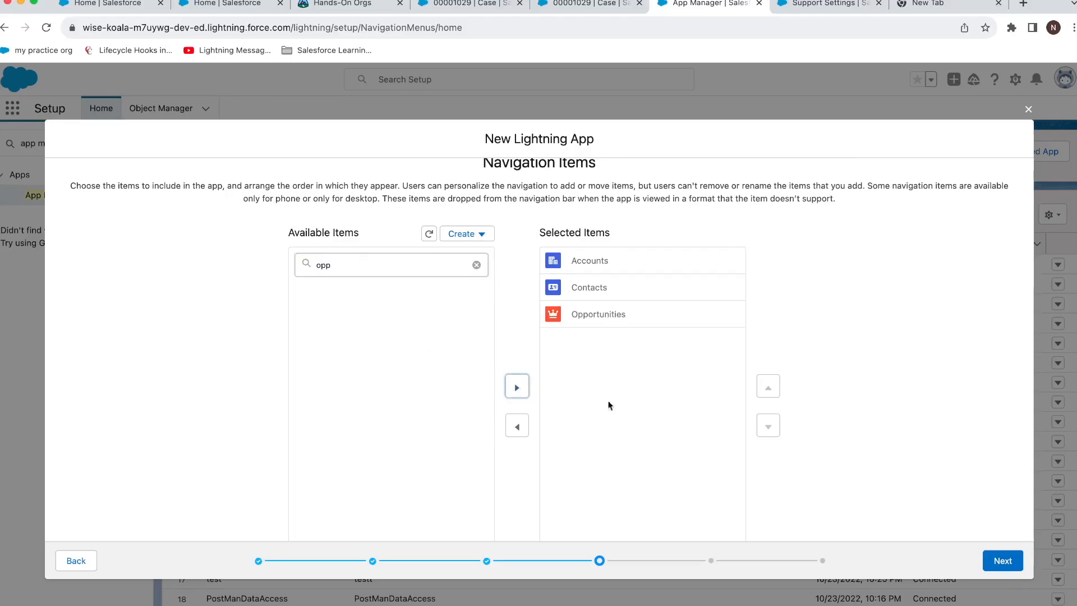
pyautogui.click(988, 563)
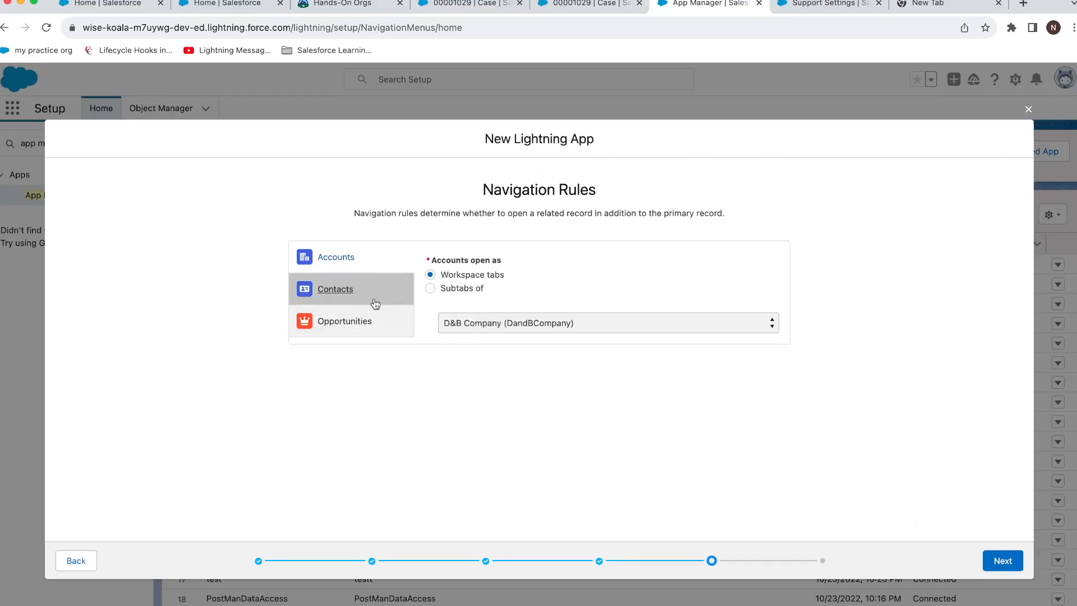
# Make Contacts and Opportunities open as subtabs of Account.
pyautogui.click(354, 297)
pyautogui.click(430, 289)
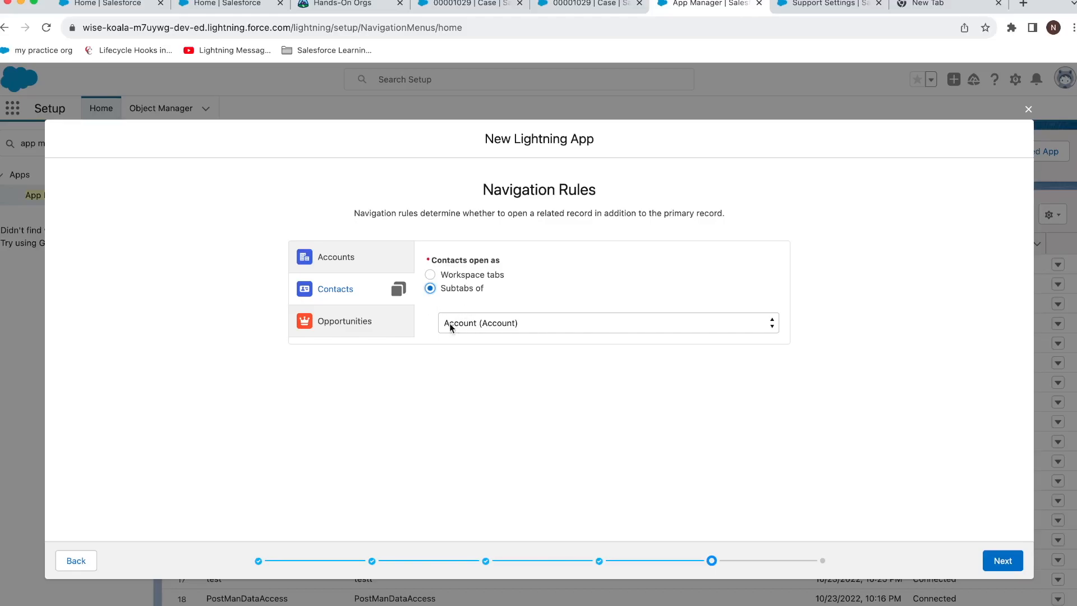
pyautogui.click(382, 328)
pyautogui.click(430, 289)
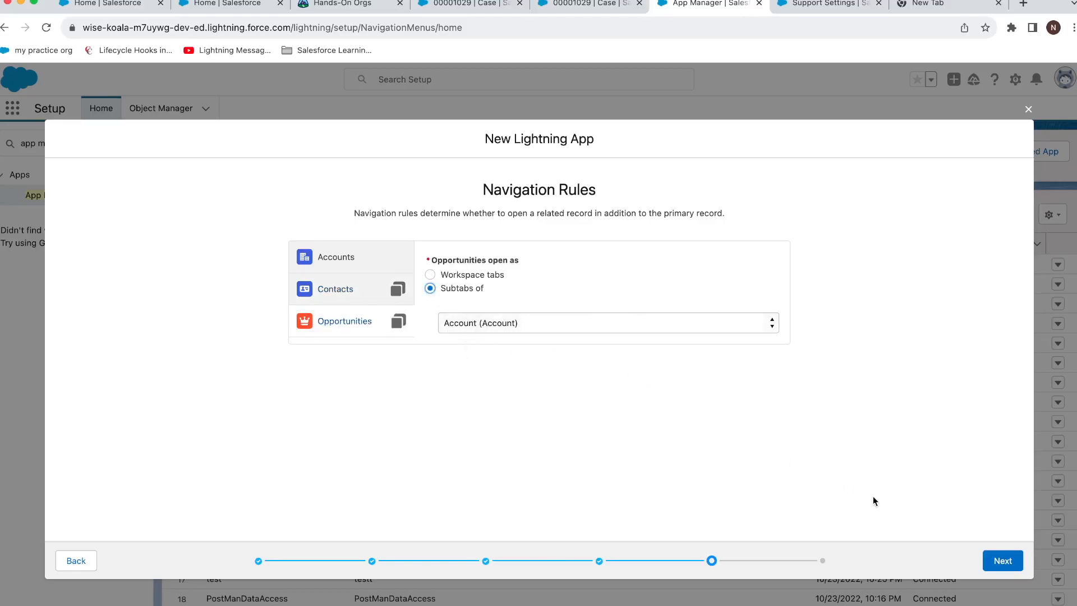
# Grant the System Administrator profile access and save the app.
pyautogui.click(1015, 566)
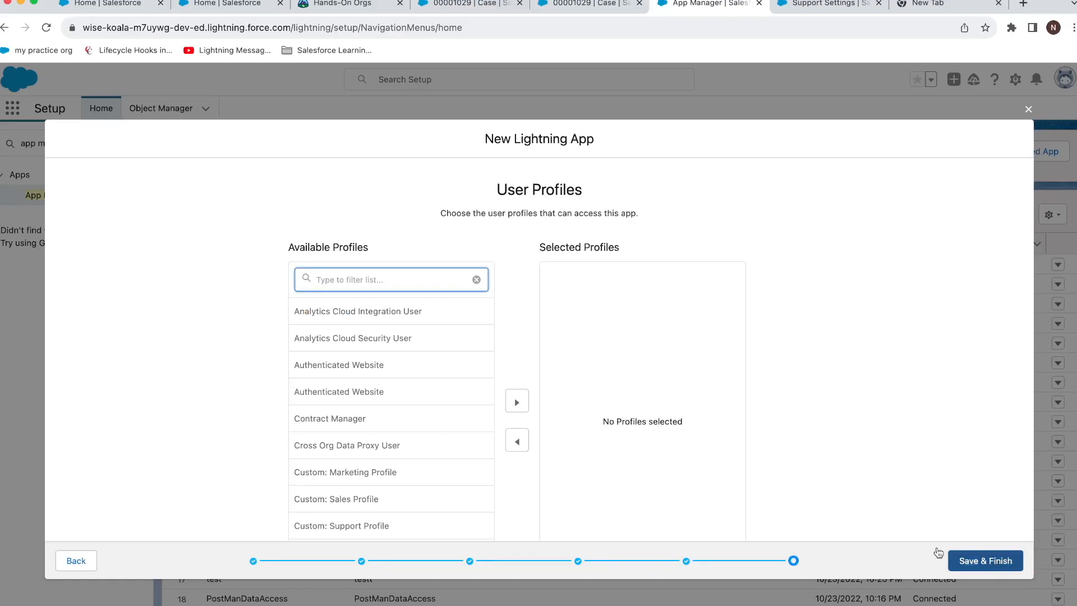
pyautogui.write('syst')
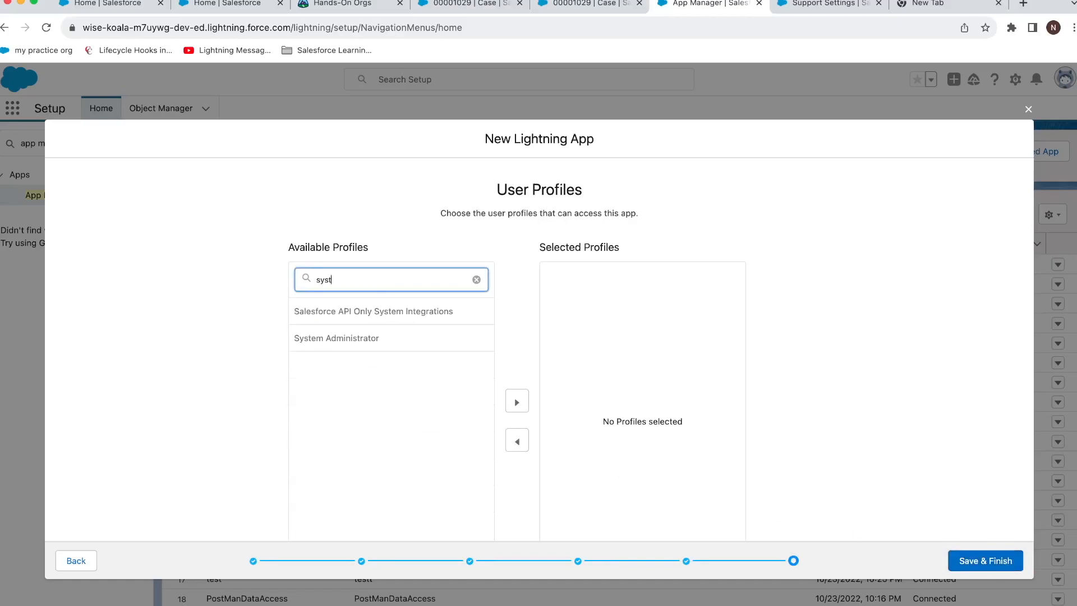
pyautogui.click(348, 339)
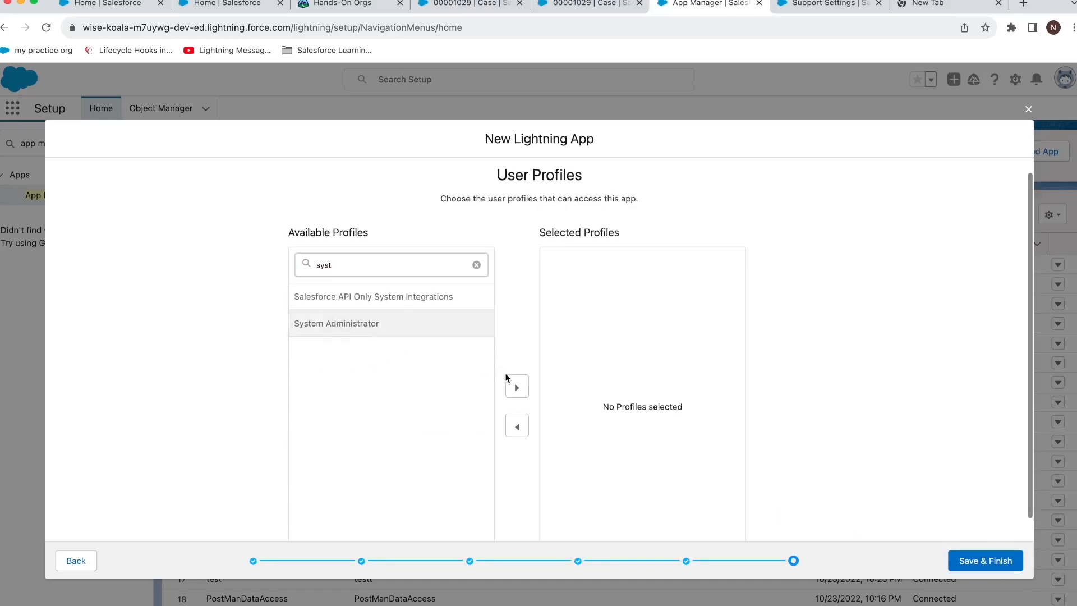
pyautogui.click(511, 383)
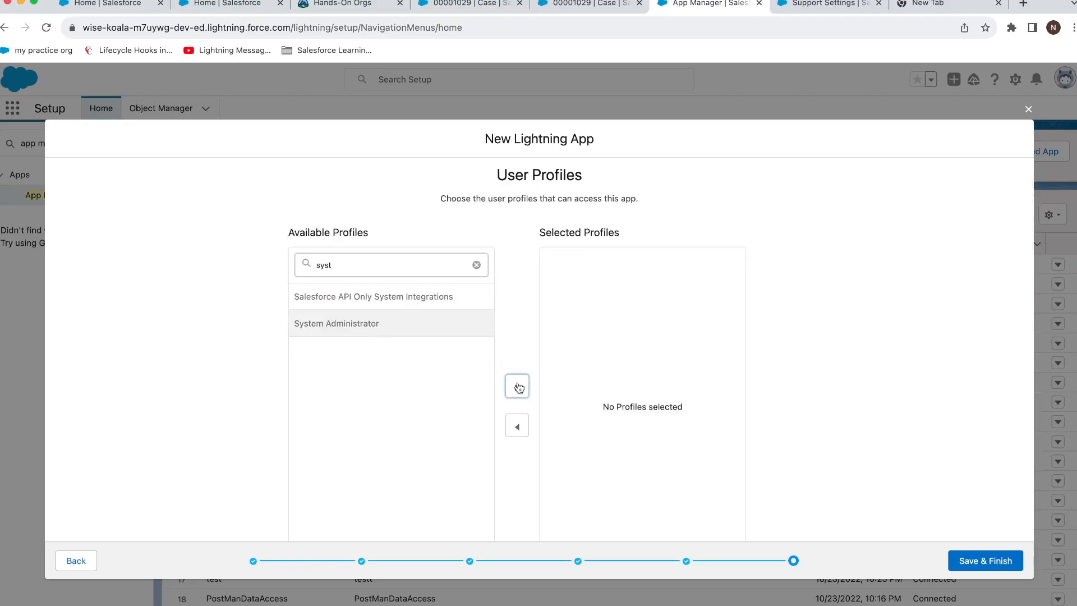
pyautogui.click(965, 559)
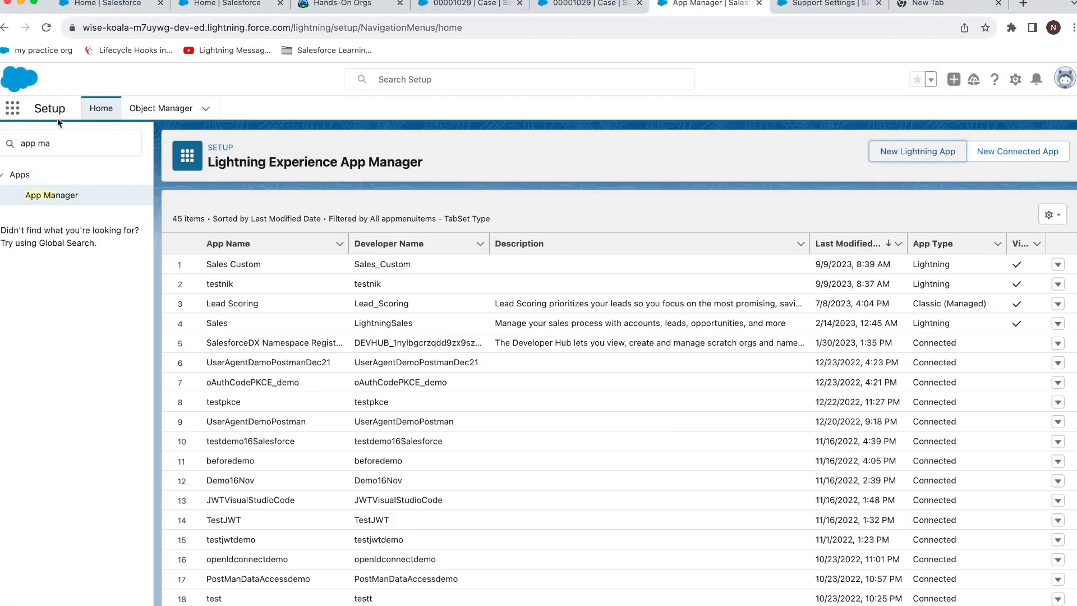
# Launch the Sales Custom app by searching 'cus' in the App Launcher.
pyautogui.click(12, 109)
pyautogui.write('cus')
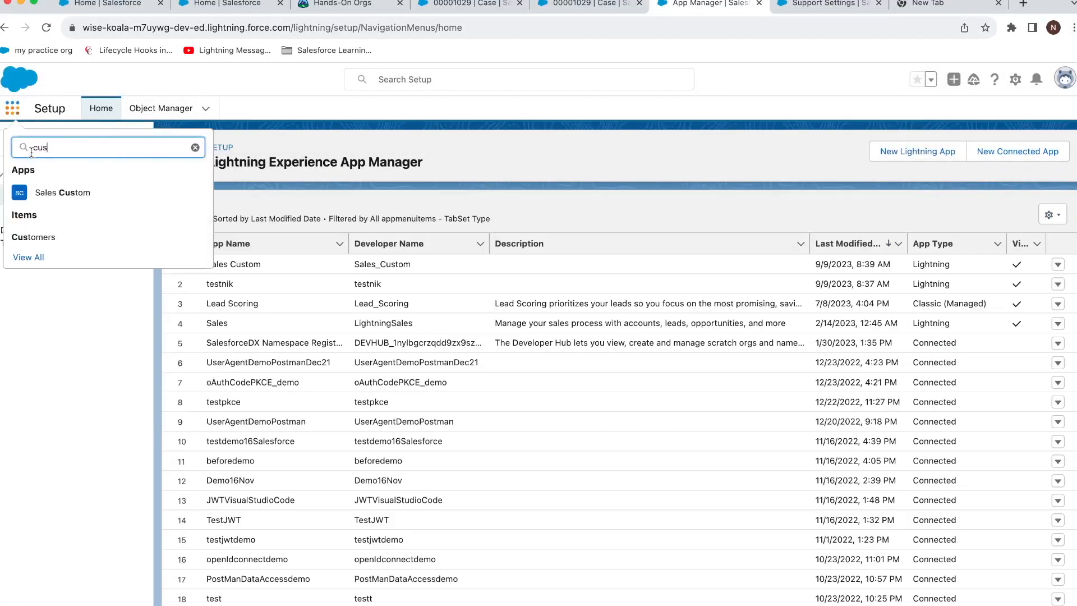
pyautogui.click(89, 198)
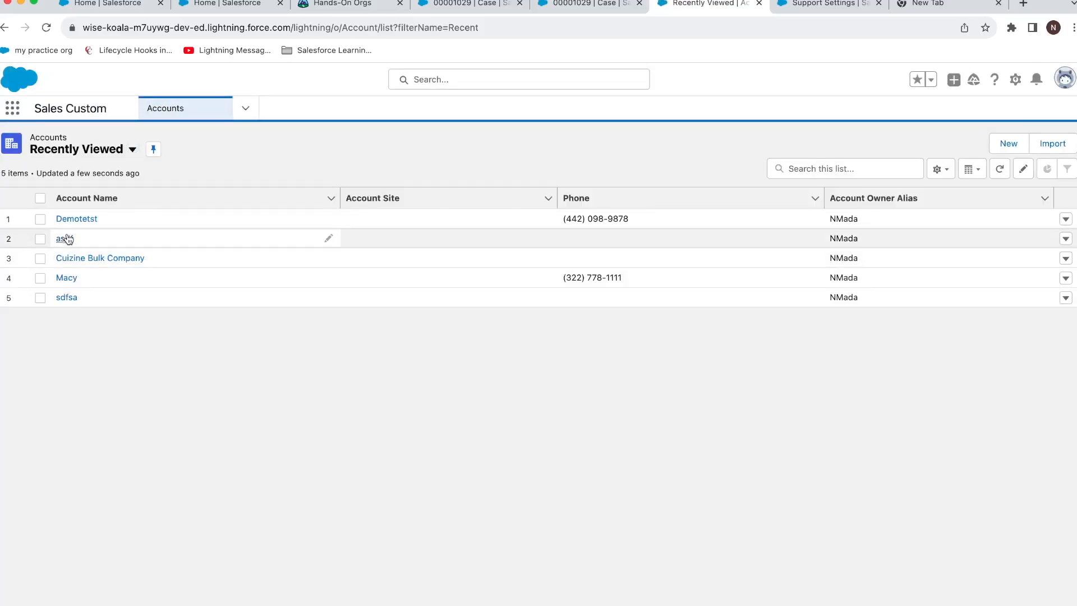
# Open the Demotetst and Cuizine Bulk Company accounts as workspace tabs.
pyautogui.click(73, 221)
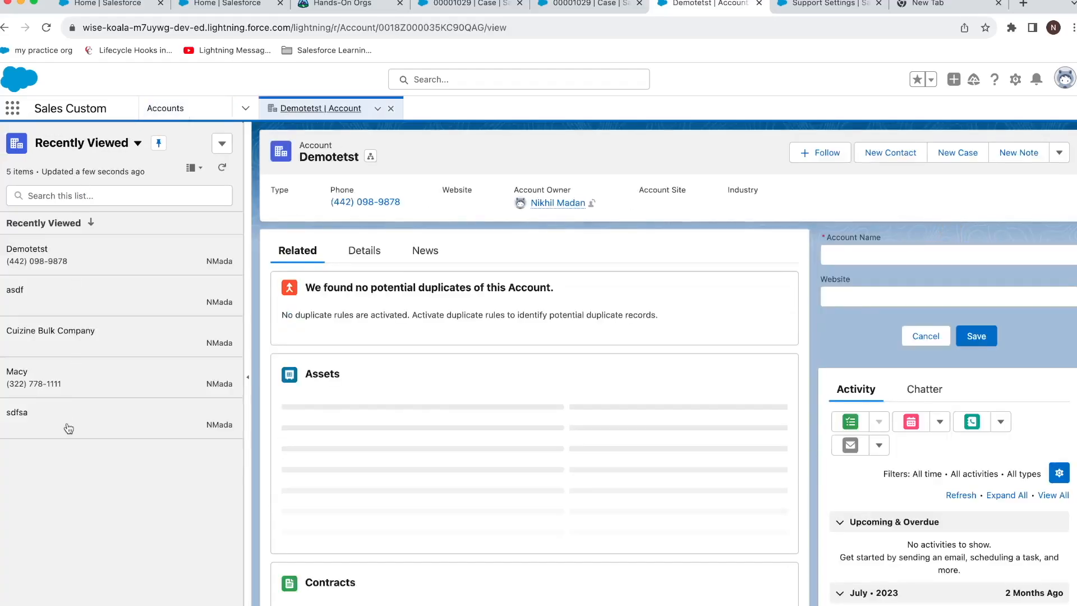
pyautogui.click(70, 350)
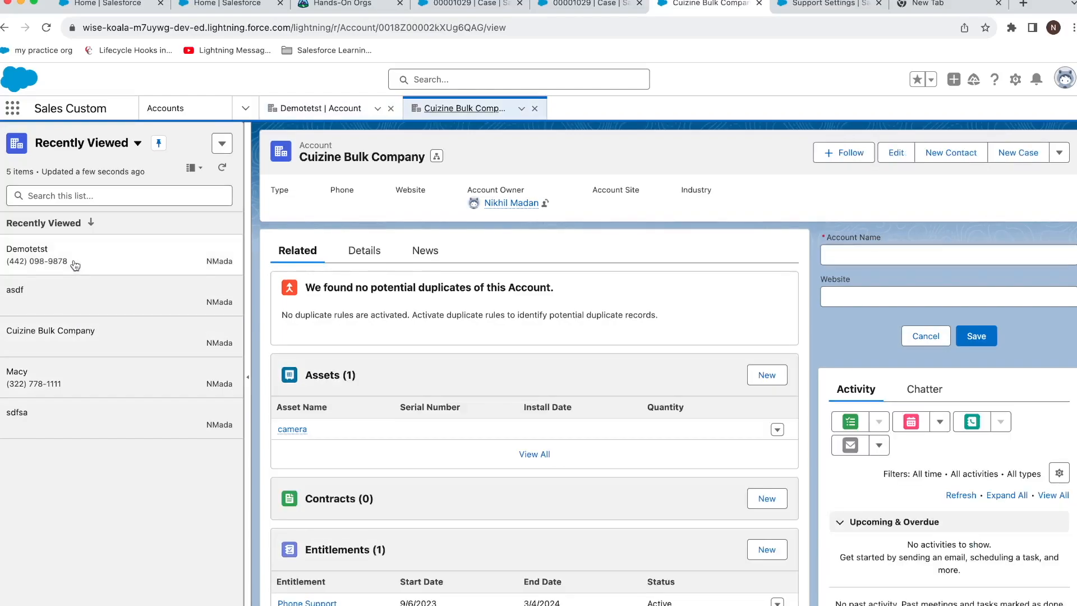
pyautogui.click(75, 263)
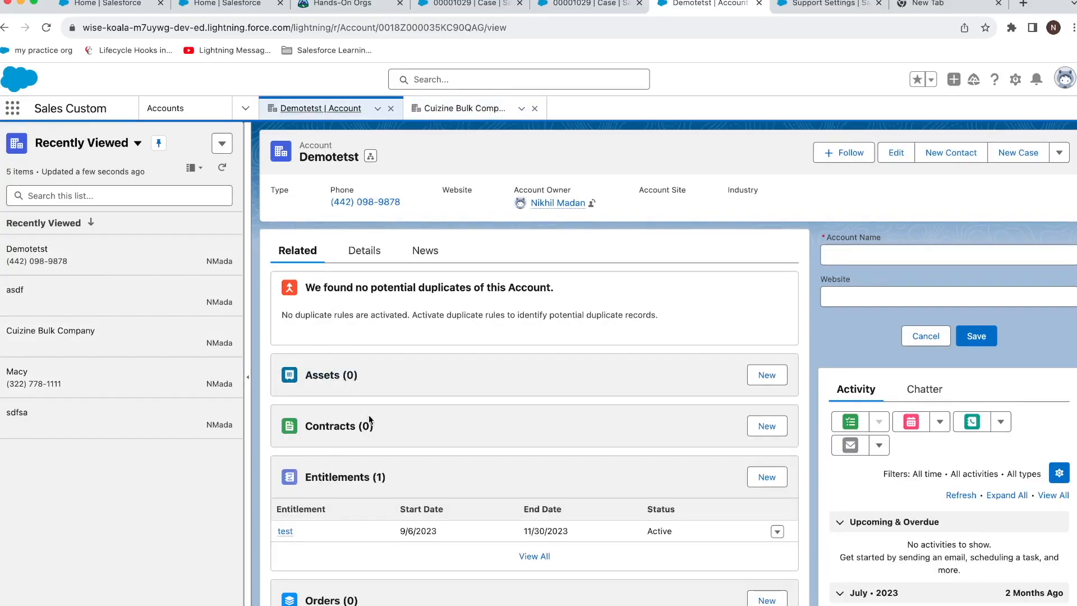
pyautogui.scroll(-10, 311, 516)
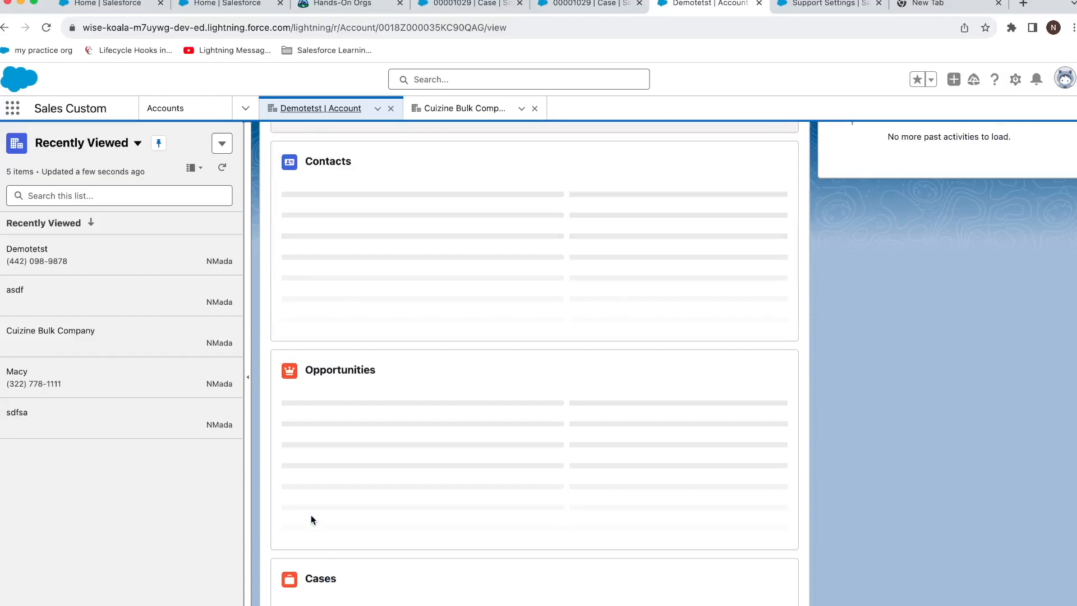
pyautogui.scroll(8, 311, 515)
pyautogui.scroll(-6, 313, 516)
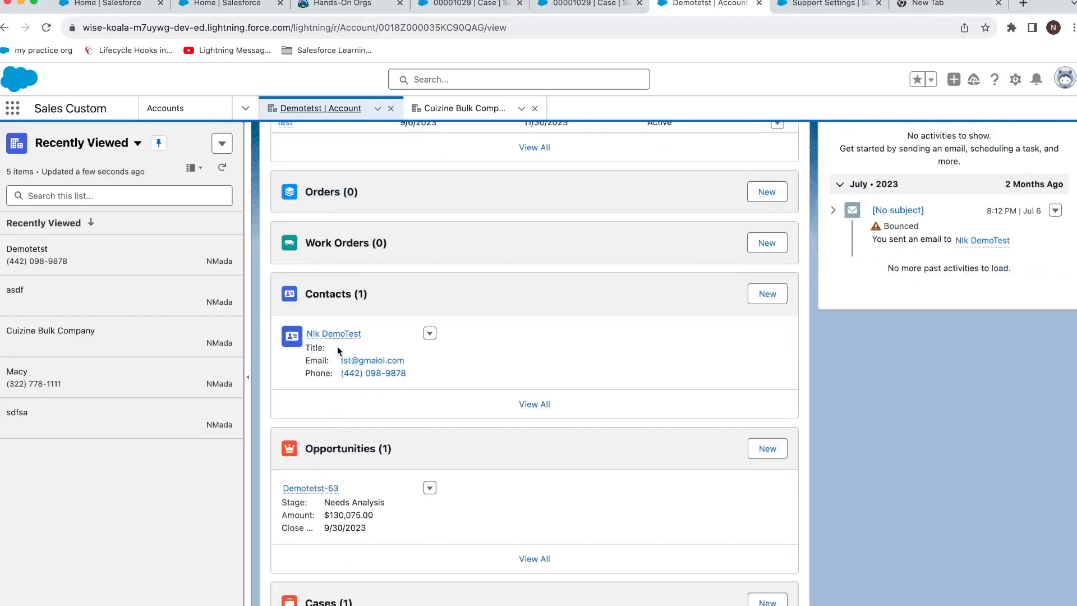
# Open the Demotetst contact and opportunity Demotetst-53 as subtabs of the account.
pyautogui.click(337, 336)
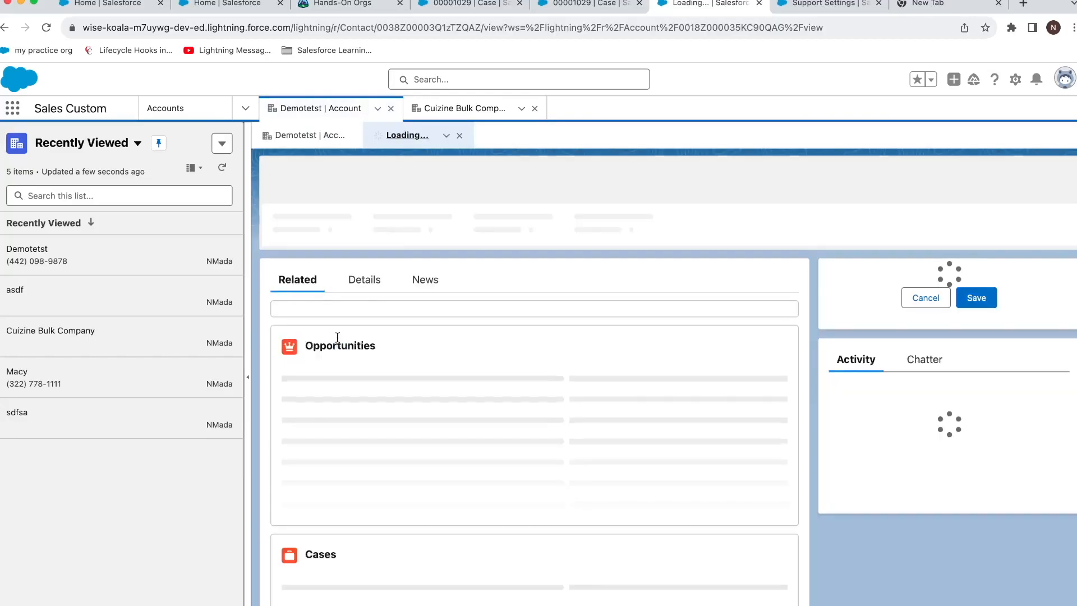
pyautogui.click(315, 136)
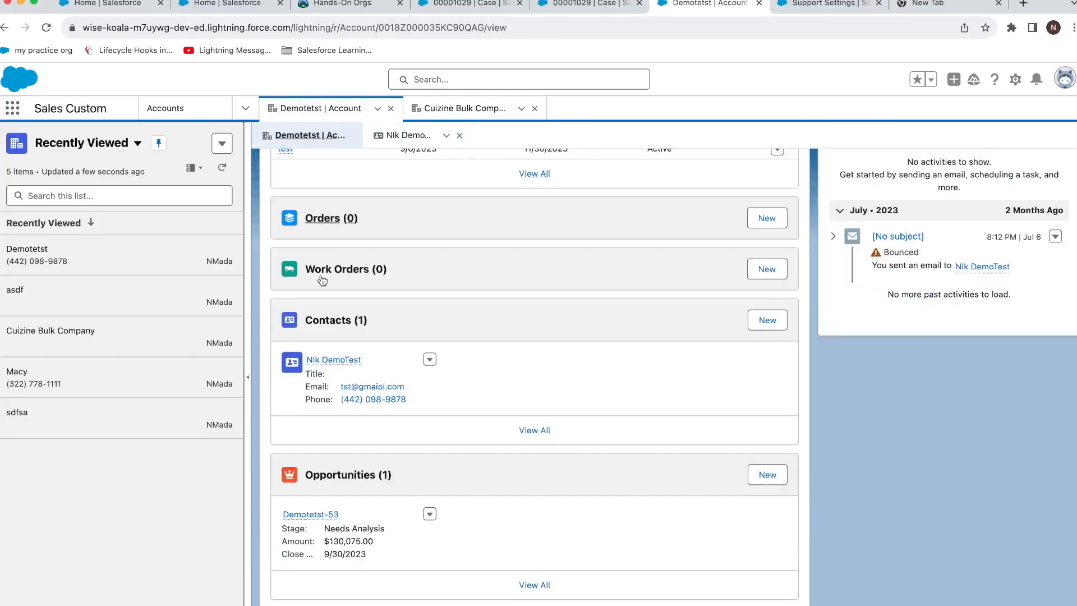
pyautogui.click(325, 513)
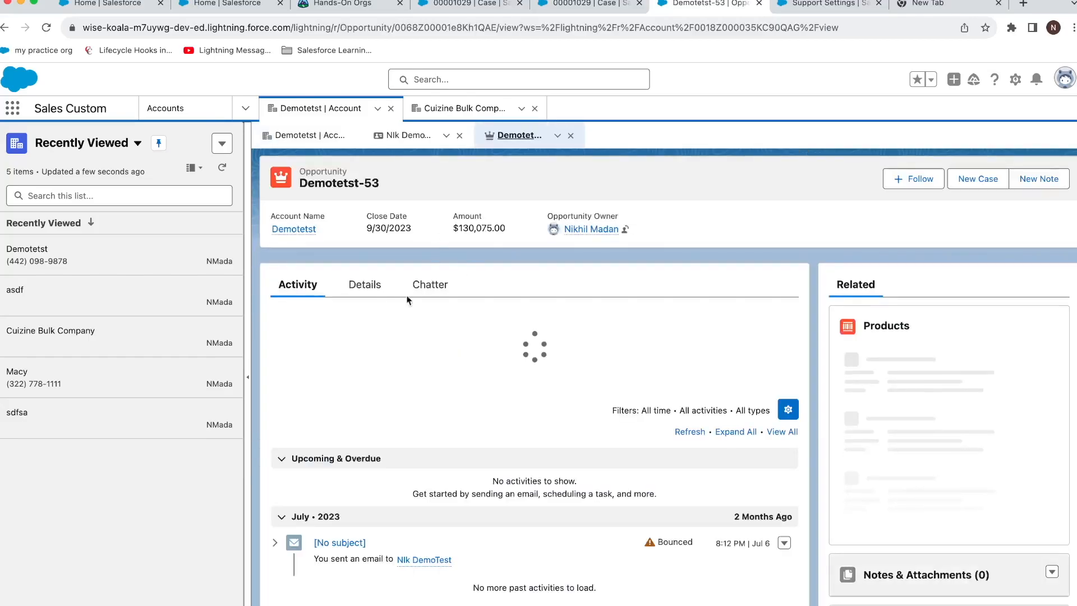
# Check the Cuizine Bulk Company account, return to Demotetst, and open Setup in a new tab.
pyautogui.click(92, 335)
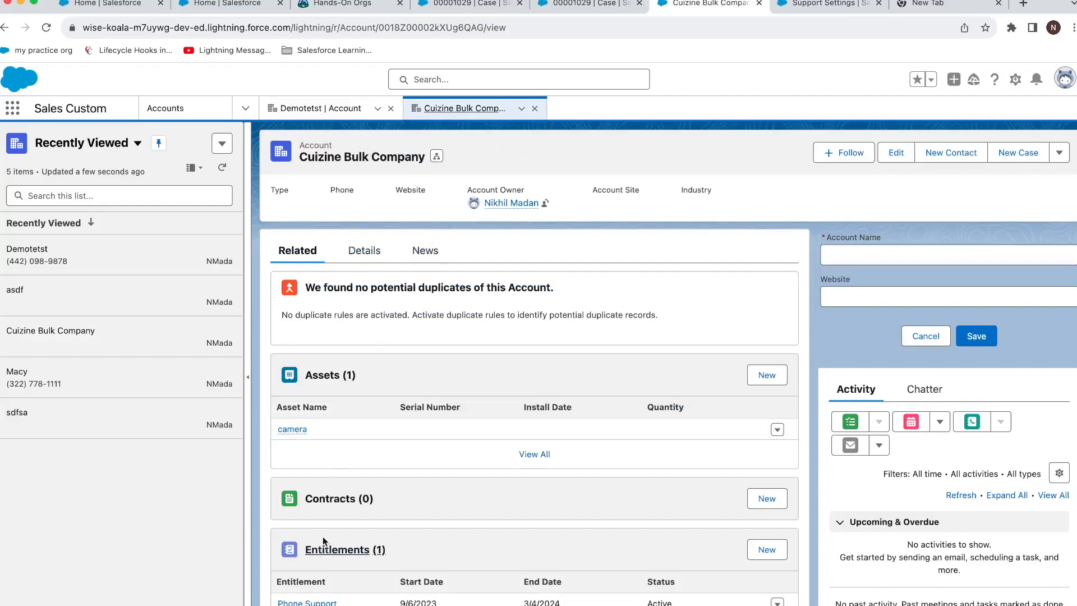
pyautogui.scroll(-3, 331, 491)
pyautogui.scroll(-1, 331, 490)
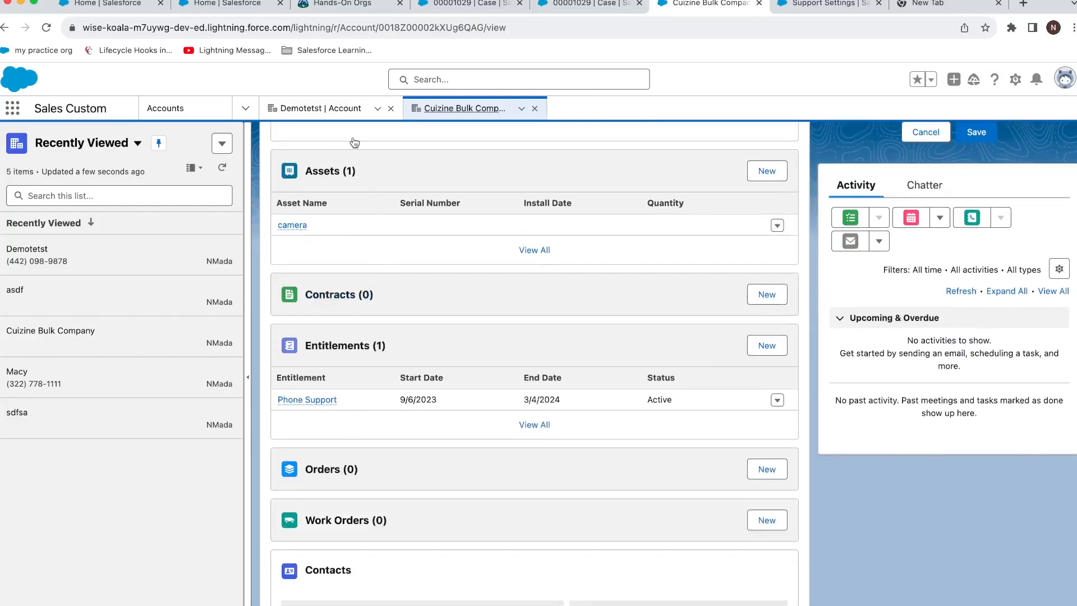
pyautogui.click(344, 112)
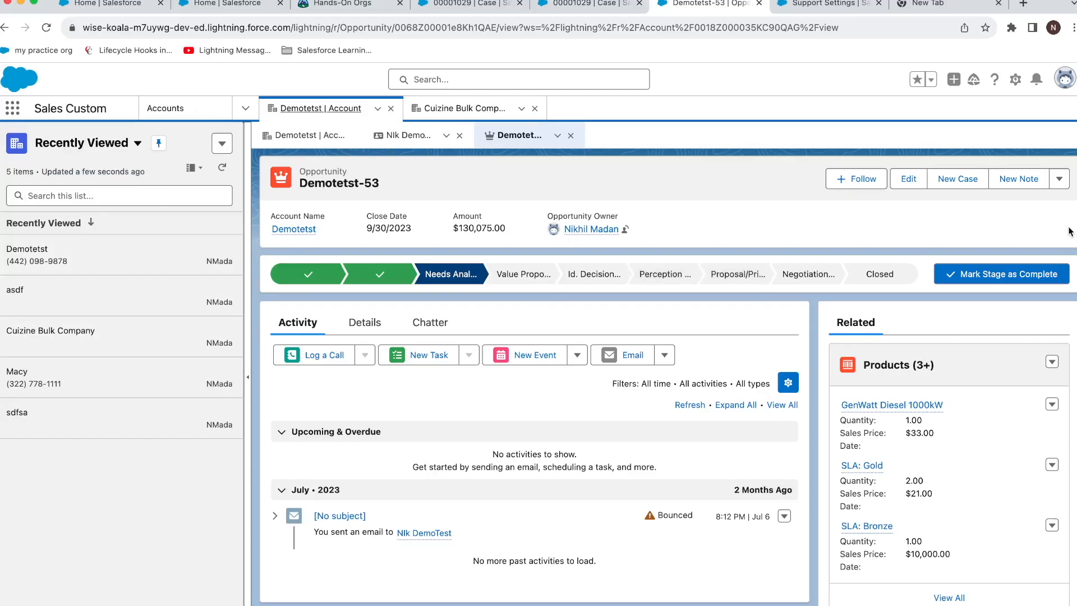
pyautogui.click(1016, 79)
pyautogui.click(992, 112)
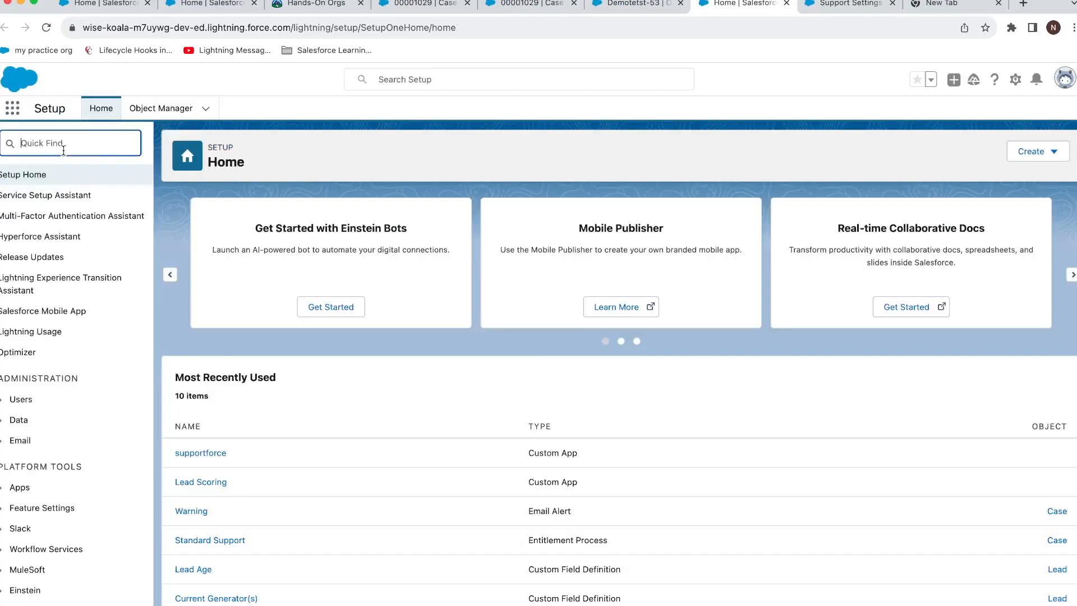
# Find Support Settings through the Setup search and scroll through its options.
pyautogui.write('support s')
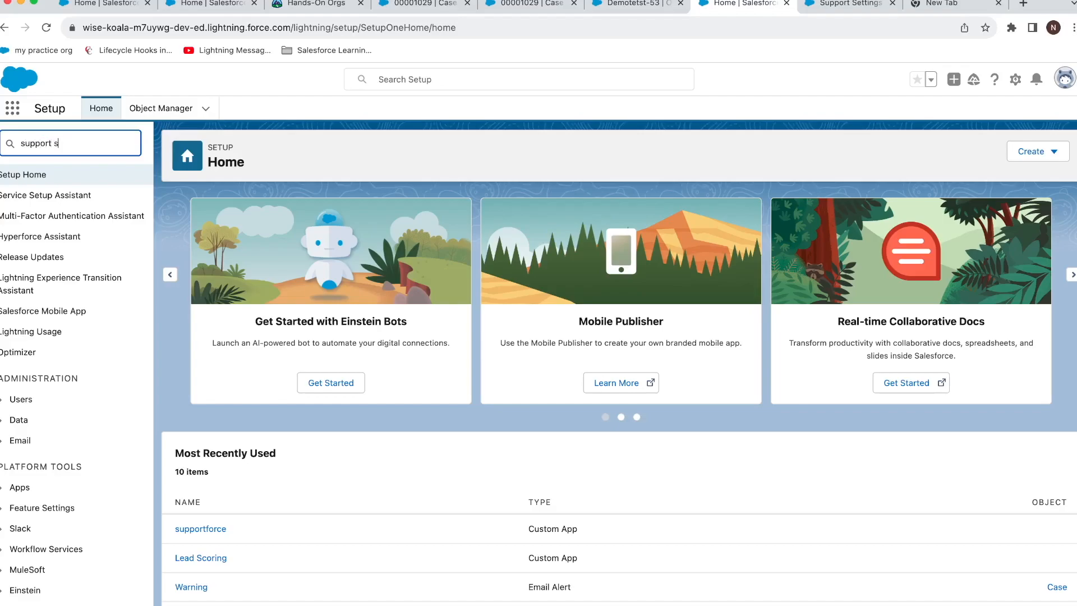
pyautogui.write('e')
pyautogui.click(79, 222)
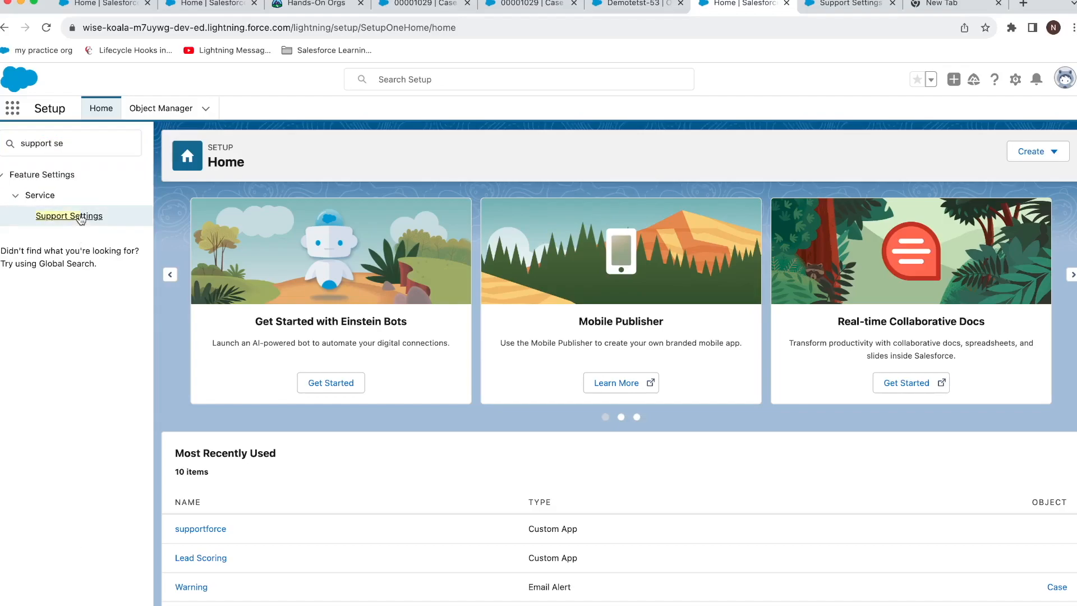
pyautogui.click(81, 220)
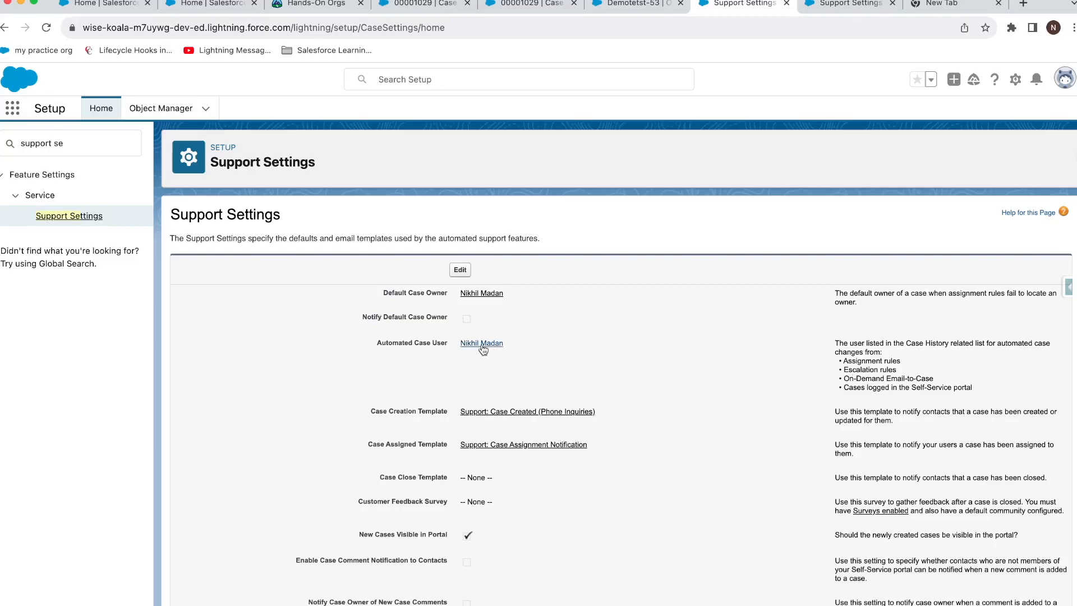
pyautogui.scroll(-3, 482, 349)
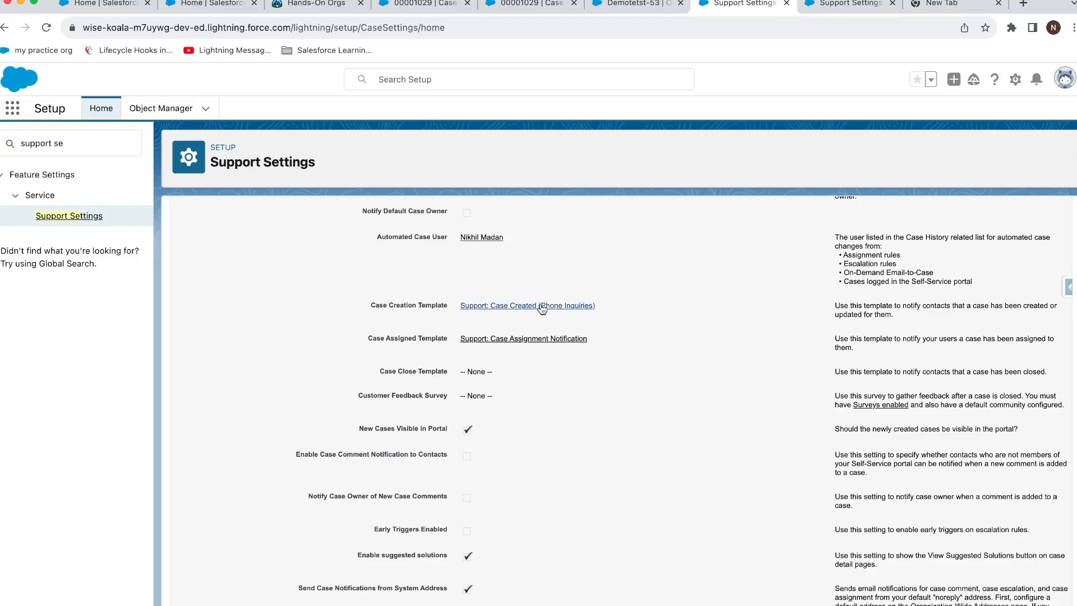
pyautogui.scroll(-6, 537, 309)
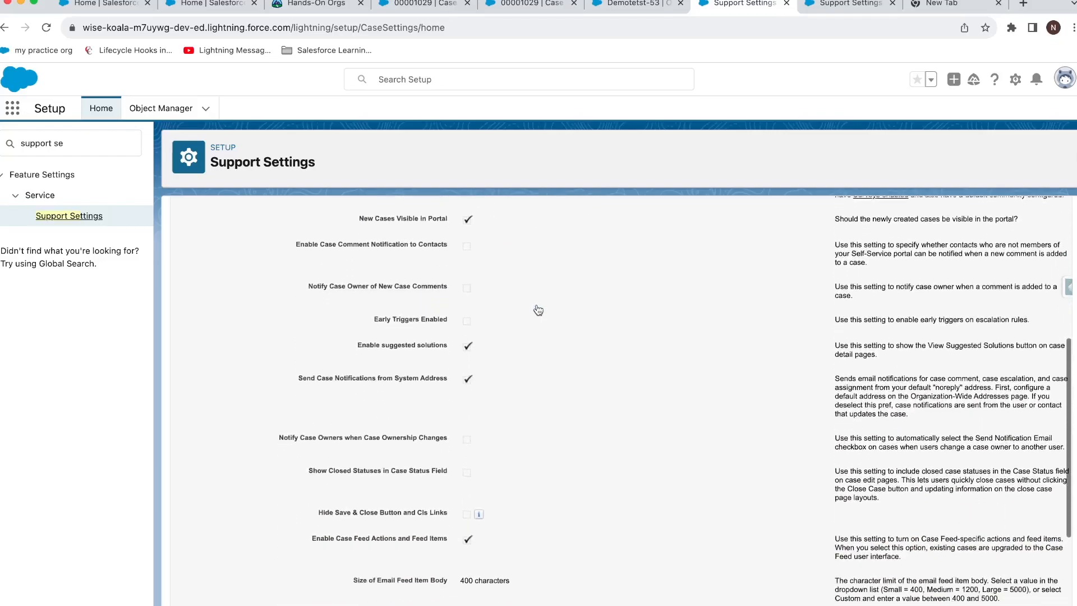
pyautogui.scroll(-3, 508, 336)
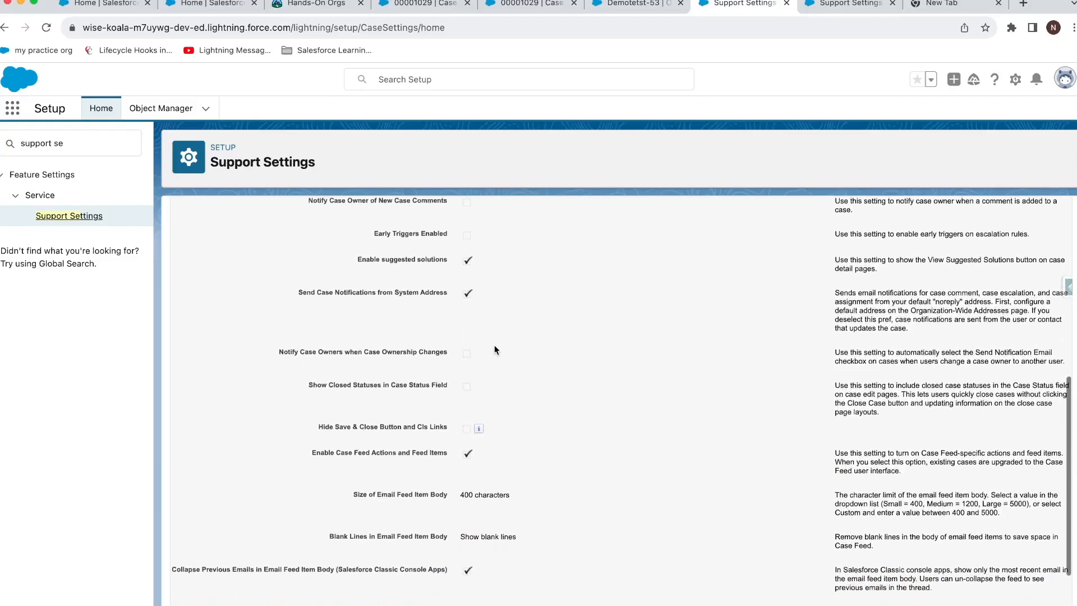
pyautogui.scroll(-3, 500, 375)
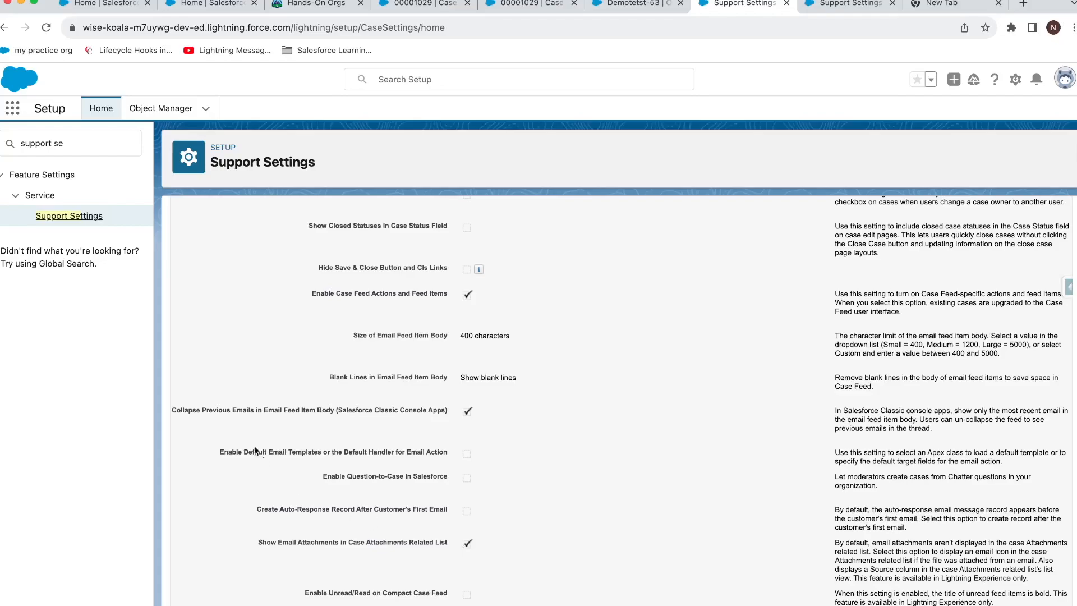
pyautogui.scroll(10, 293, 411)
pyautogui.scroll(-8, 338, 374)
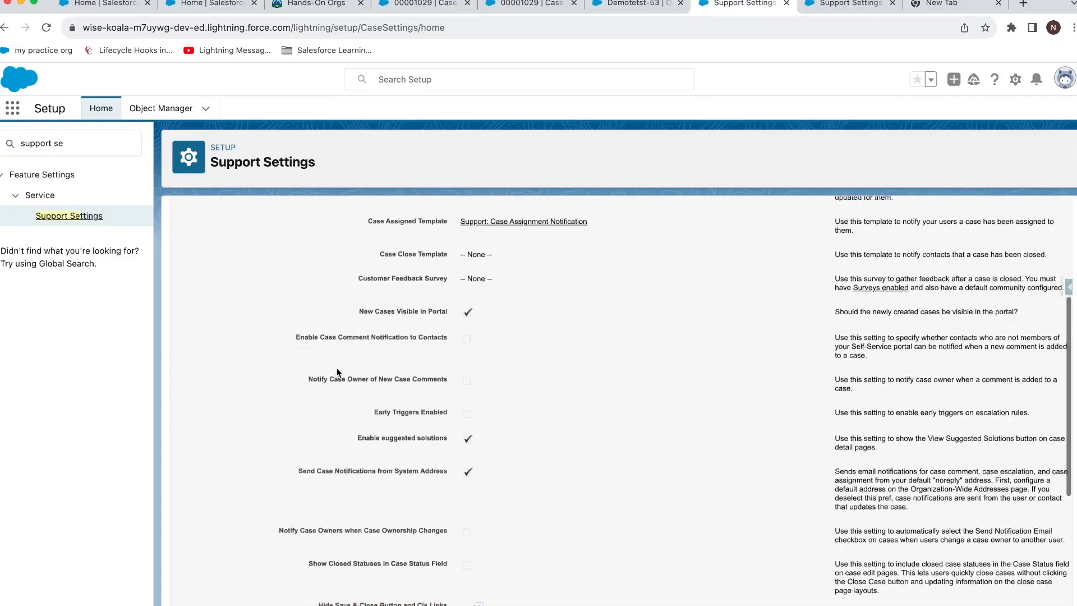
pyautogui.scroll(-1, 338, 372)
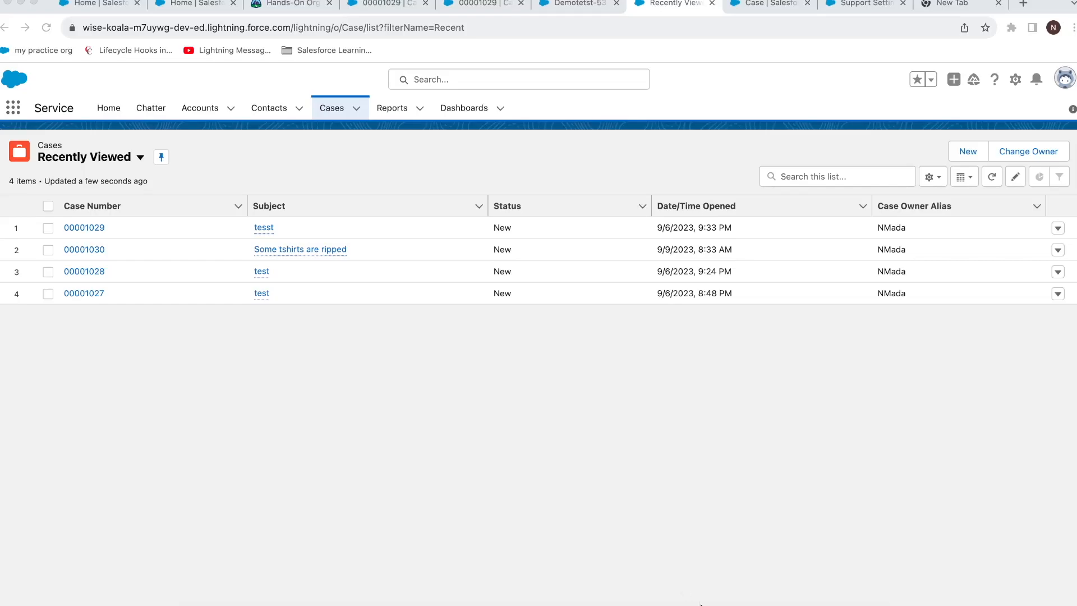
# Open case 00001027 and show its Related tab.
pyautogui.click(94, 293)
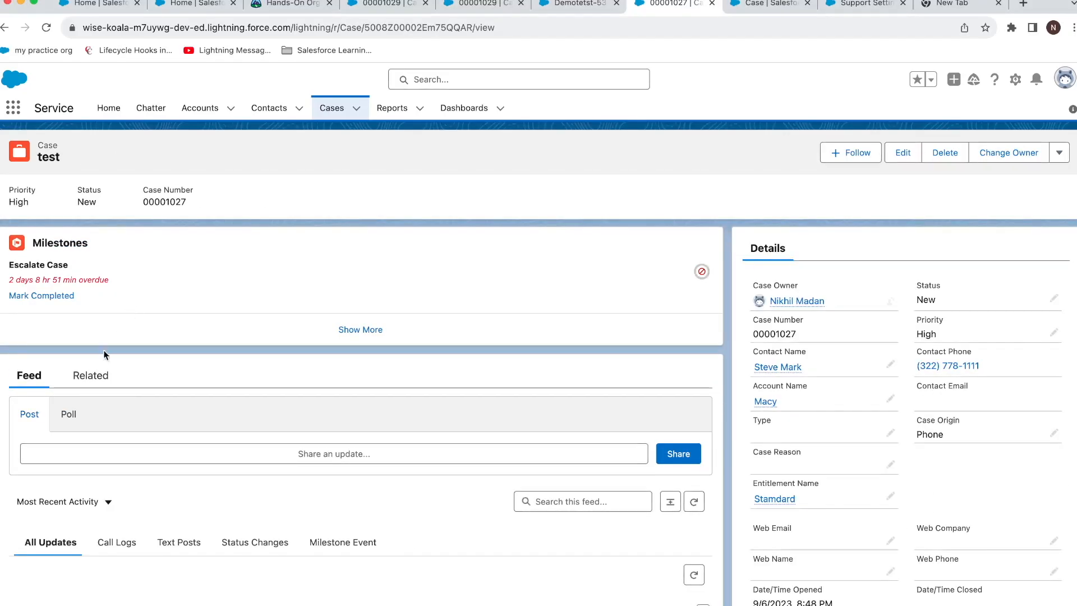
pyautogui.click(89, 375)
pyautogui.scroll(-5, 97, 367)
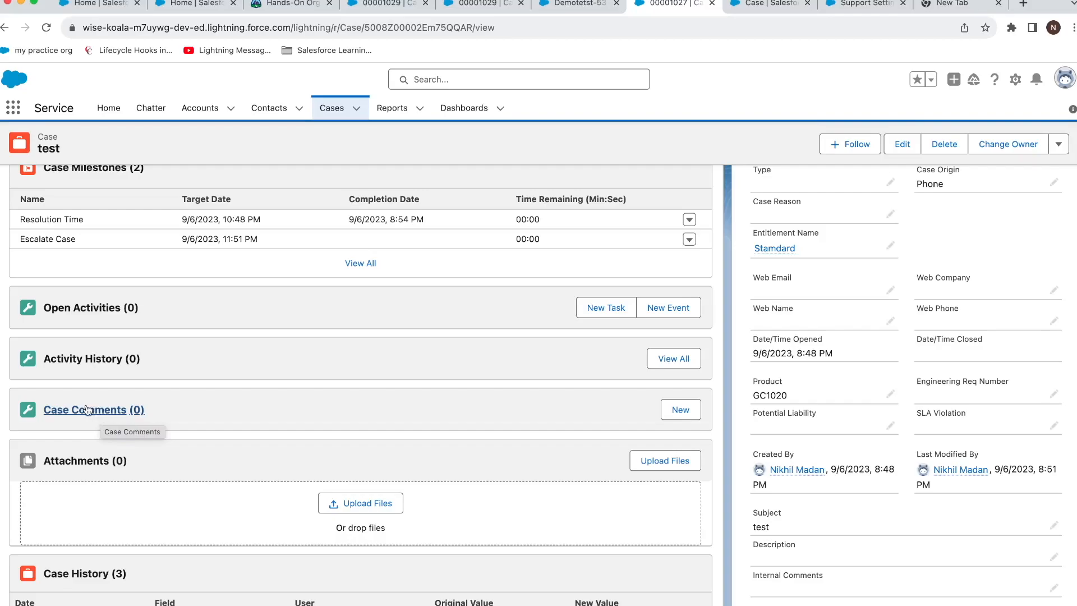
# Review the Related Lists in the Case object's Case Layout, then return to case 00001027.
pyautogui.click(1015, 79)
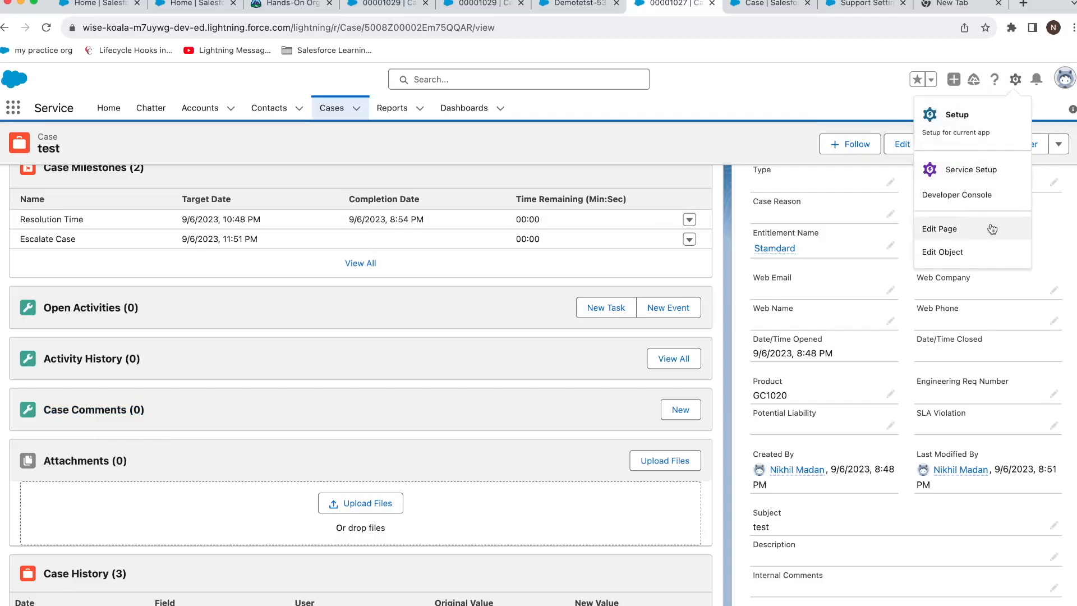
pyautogui.click(978, 251)
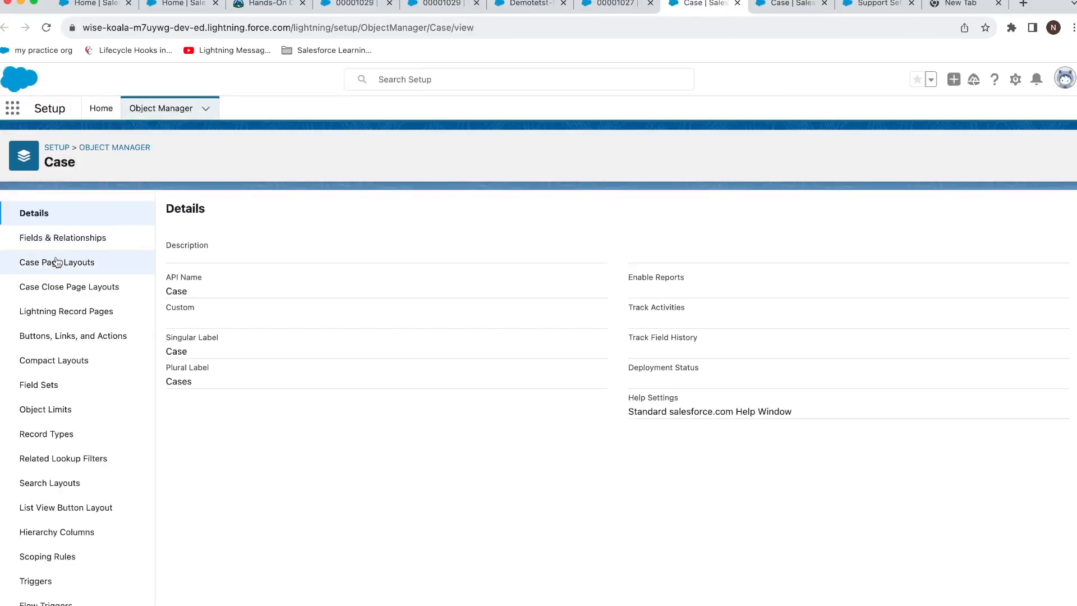
pyautogui.click(57, 262)
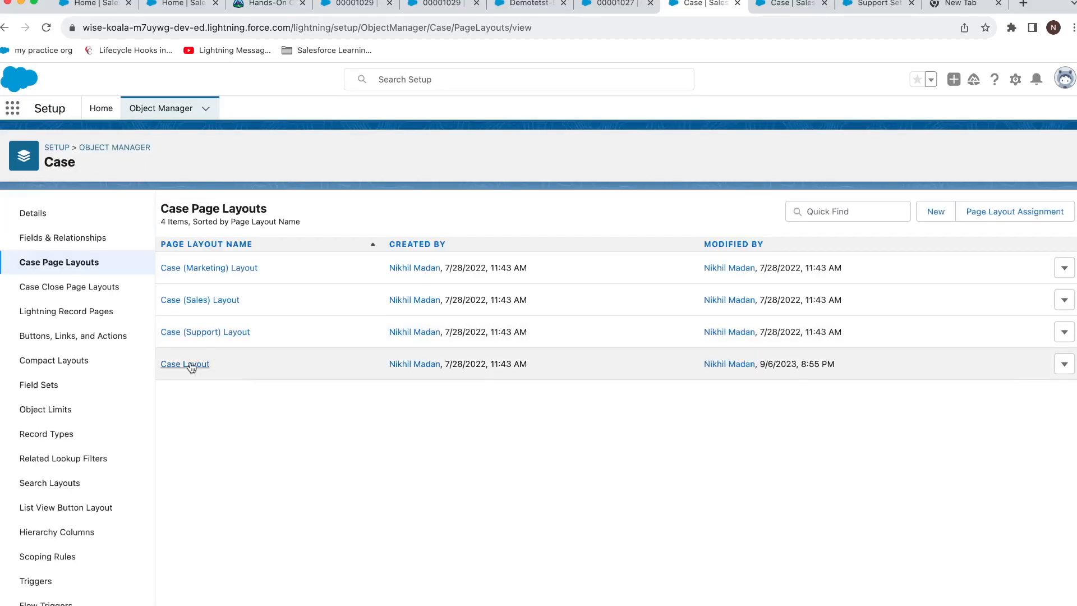
pyautogui.click(188, 365)
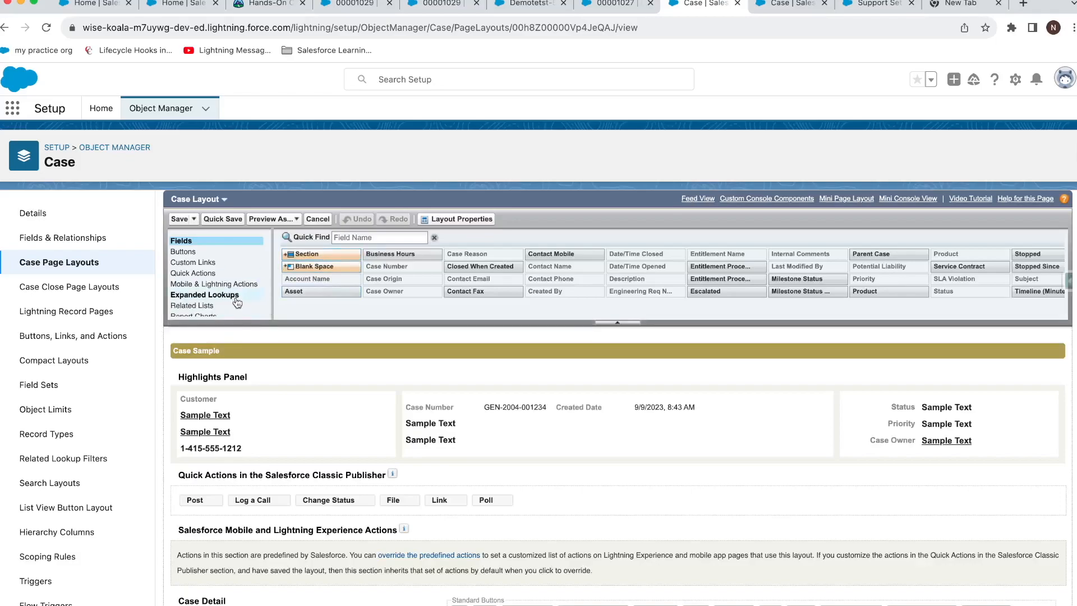
pyautogui.click(194, 306)
pyautogui.scroll(-15, 337, 258)
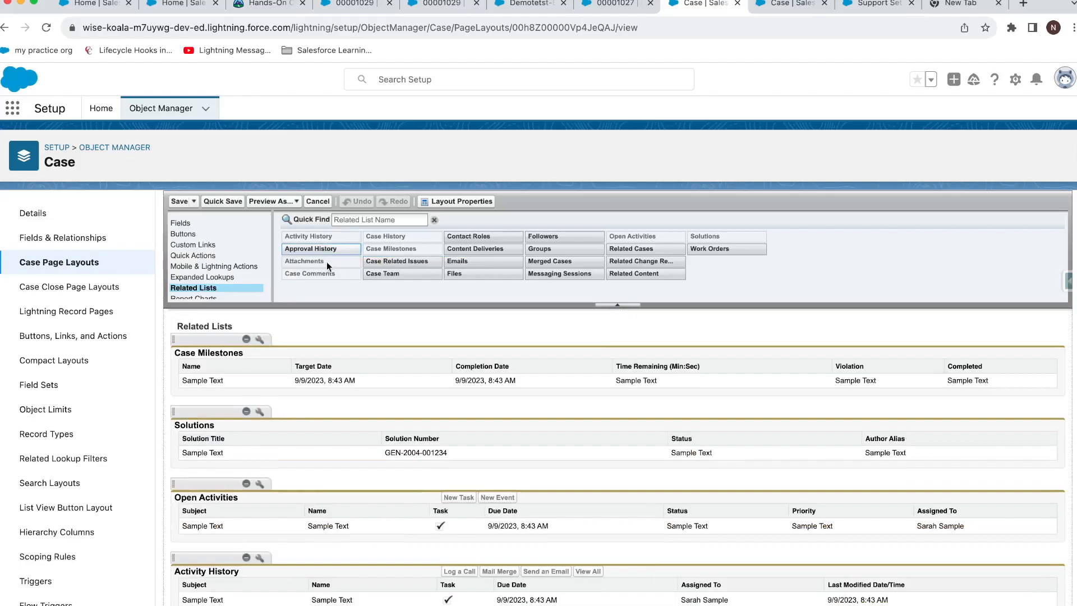
pyautogui.moveTo(317, 276); pyautogui.dragTo(266, 404)
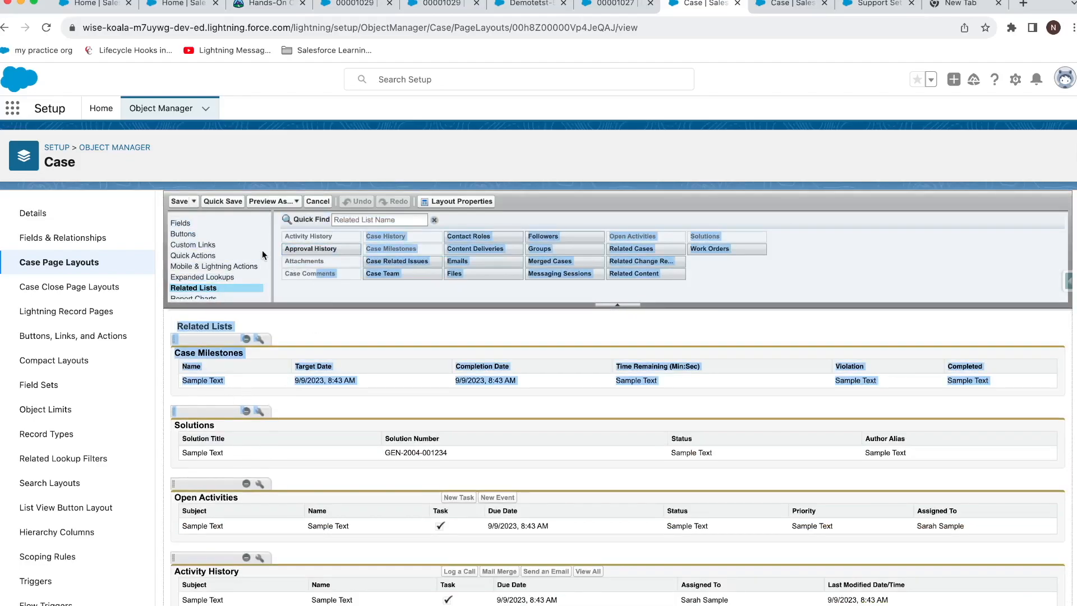
pyautogui.click(628, 4)
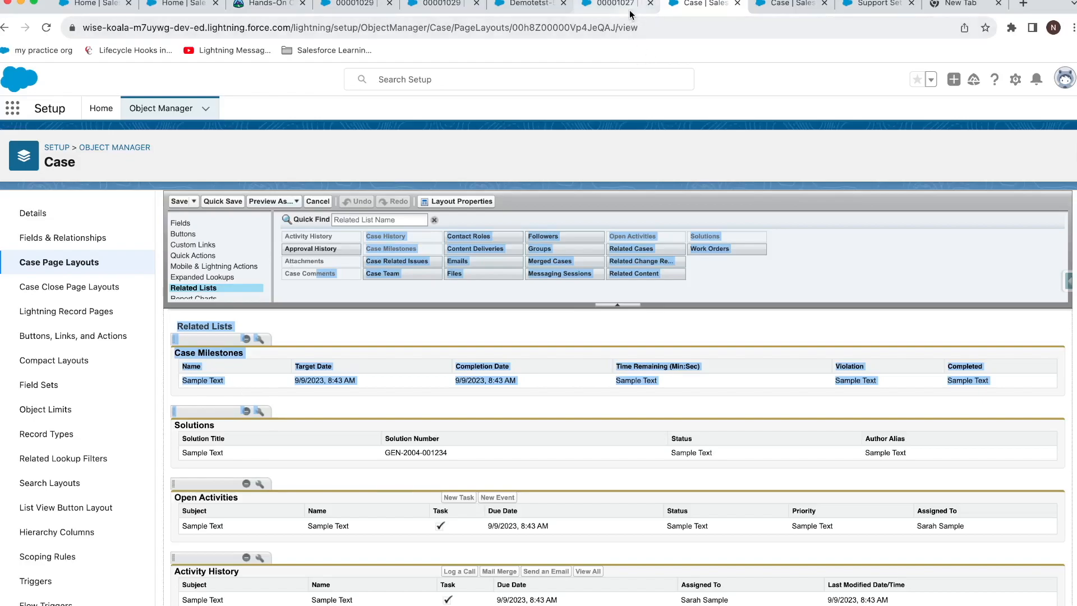
pyautogui.press('Escape')
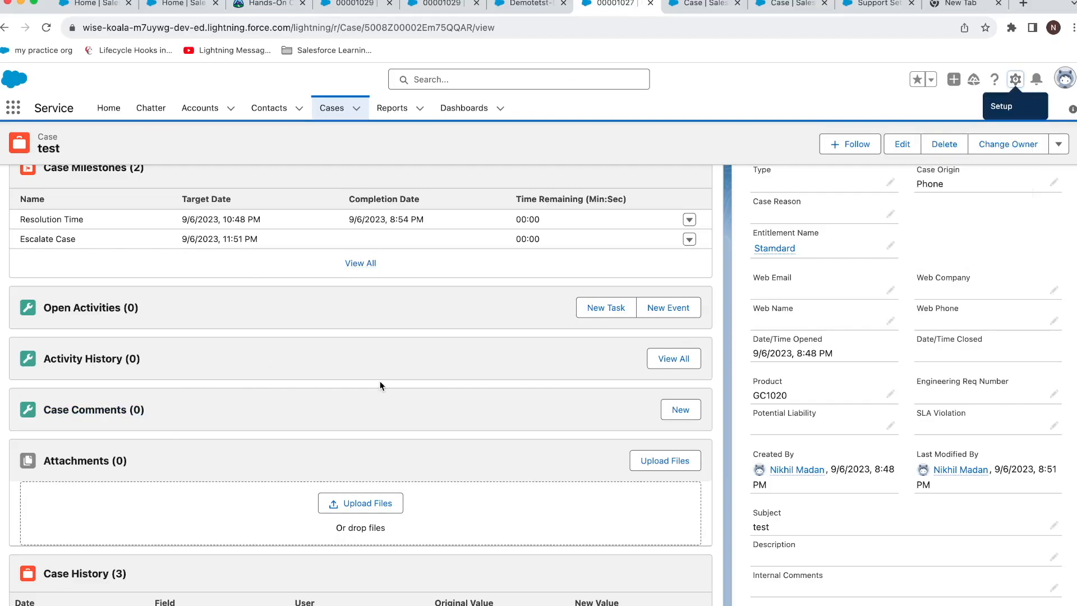
# Add the case comment 'New modem instructiojn is given'.
pyautogui.click(672, 410)
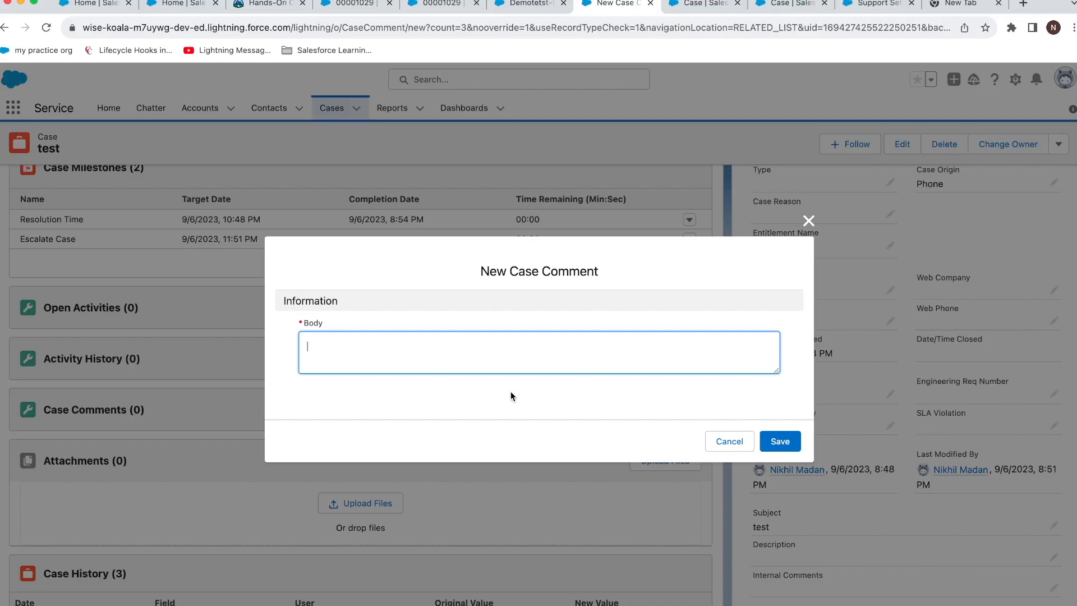
pyautogui.write('New modem instructiojn')
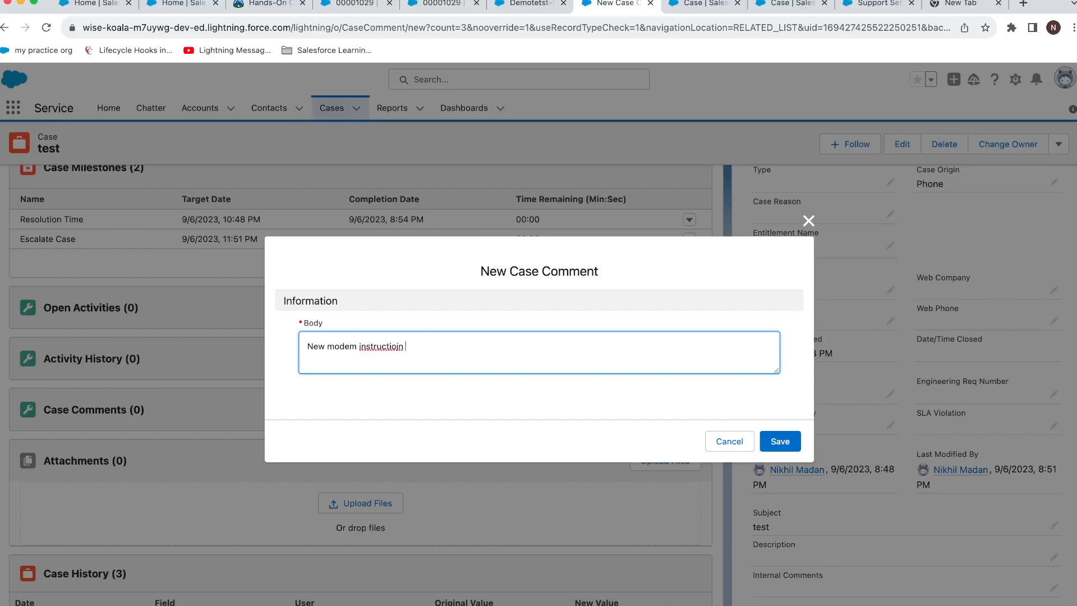
pyautogui.write(' is given')
pyautogui.click(780, 441)
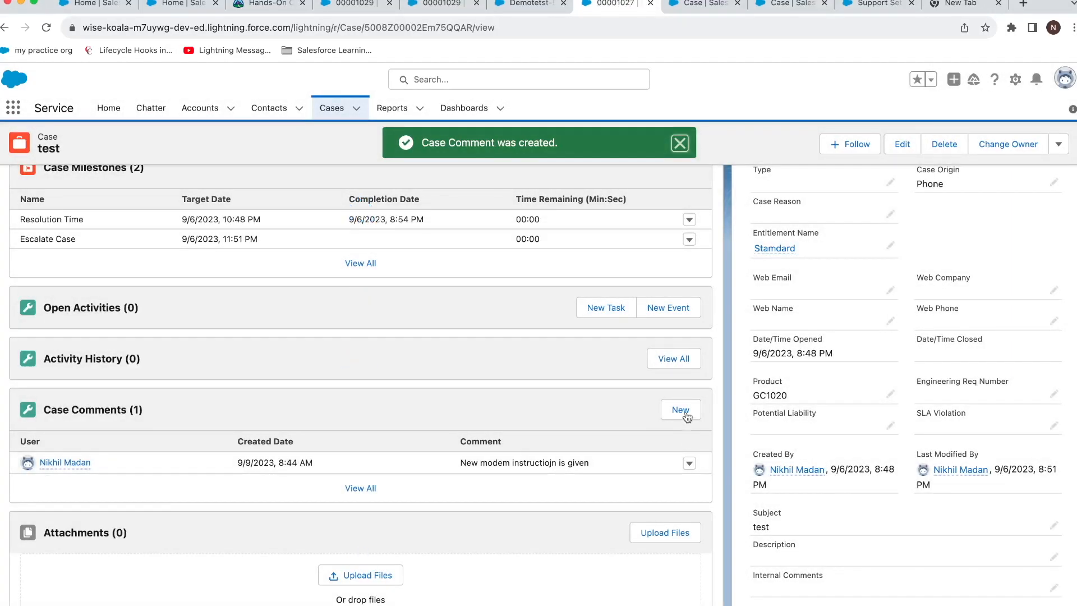
# Add a second case comment 'customer is connected 2.5GHz or 4LTE'.
pyautogui.click(682, 411)
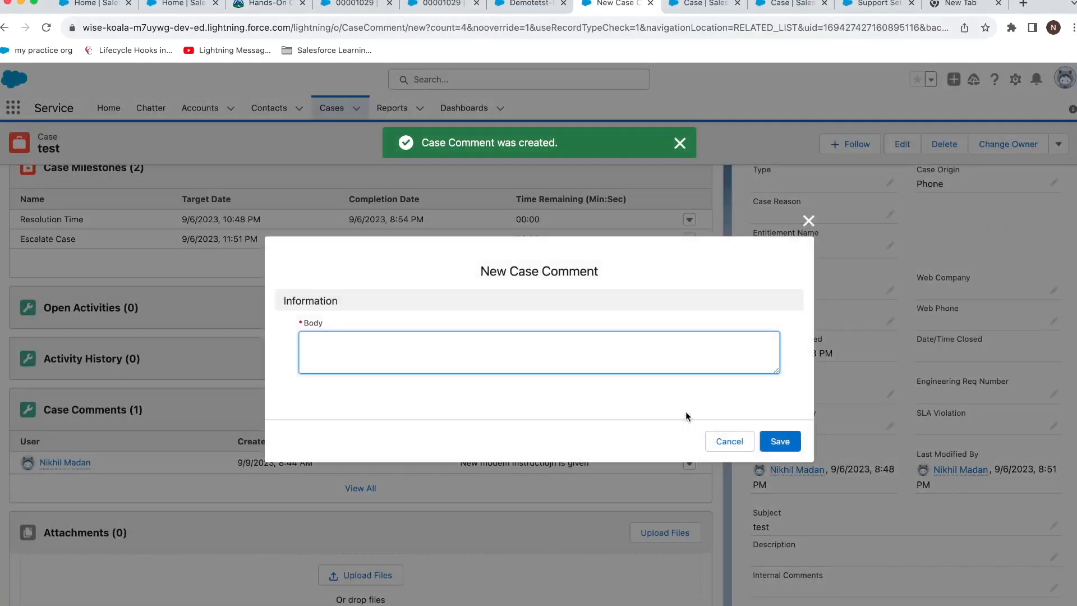
pyautogui.write('customer is connect')
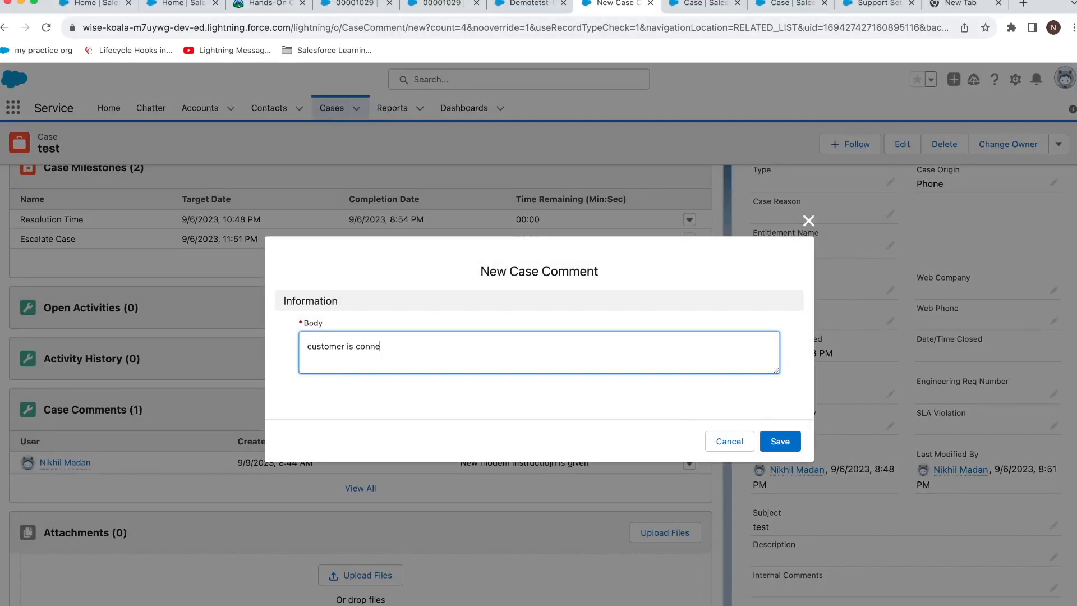
pyautogui.press('BackSpace')
pyautogui.write('ed 2.5GHz or 4GB')
pyautogui.press('Return')
pyautogui.write('TE')
pyautogui.click(784, 443)
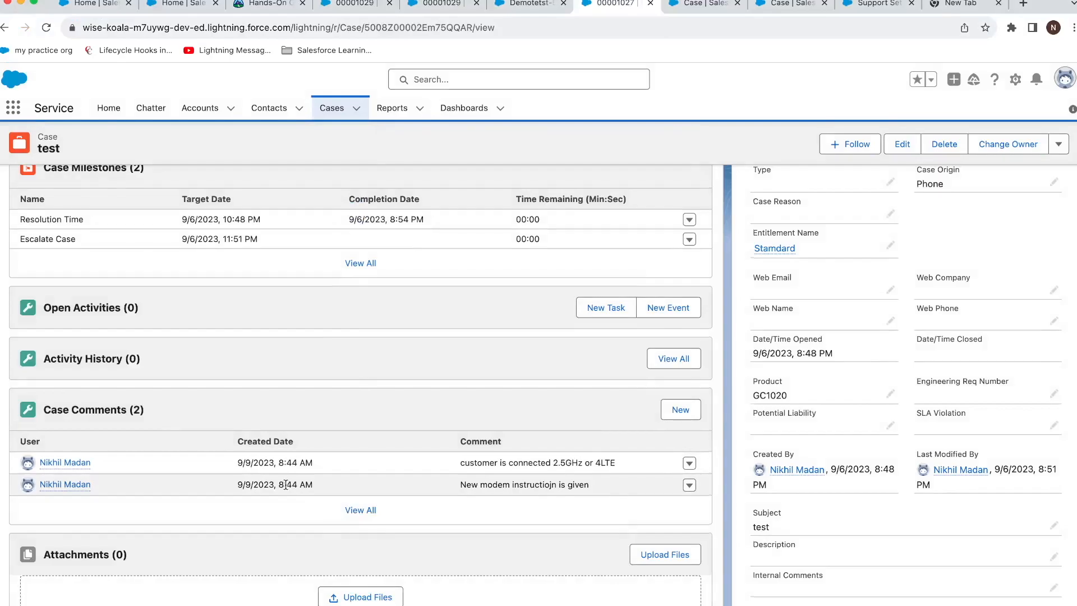
# Glance at the PowerPoint slides, move that window aside and return to the browser.
pyautogui.scroll(-2, 285, 486)
pyautogui.moveTo(82, 397)
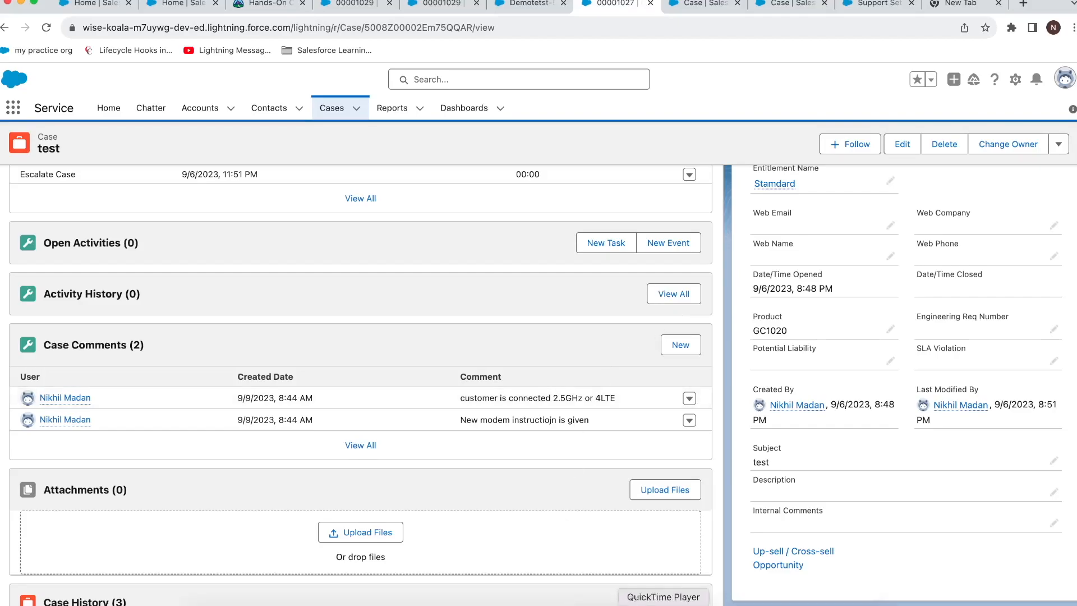
pyautogui.click(769, 605)
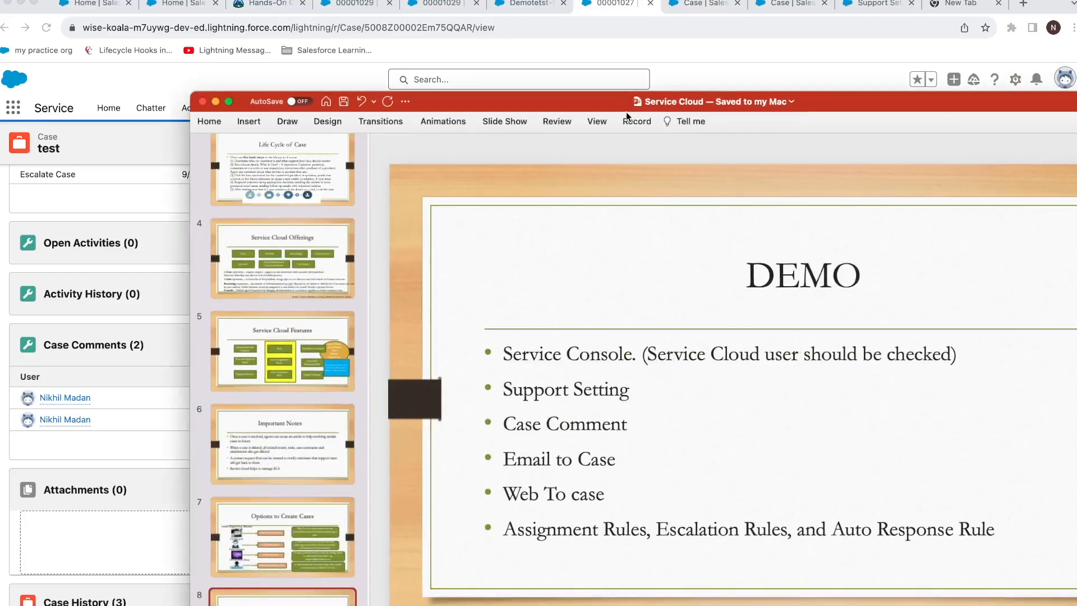
pyautogui.moveTo(626, 112); pyautogui.dragTo(1076, 140)
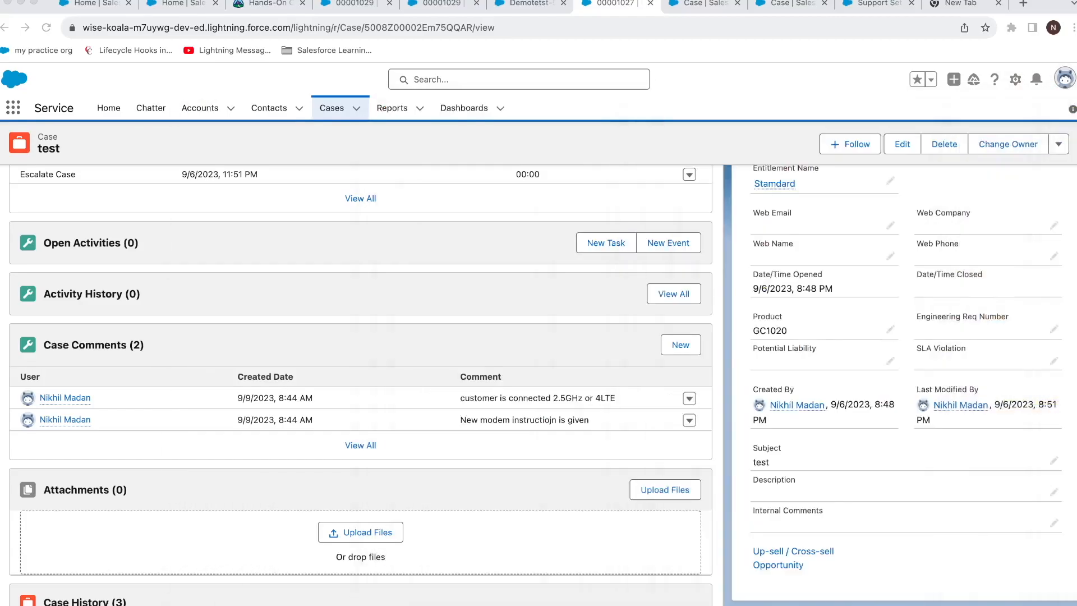
pyautogui.click(1000, 89)
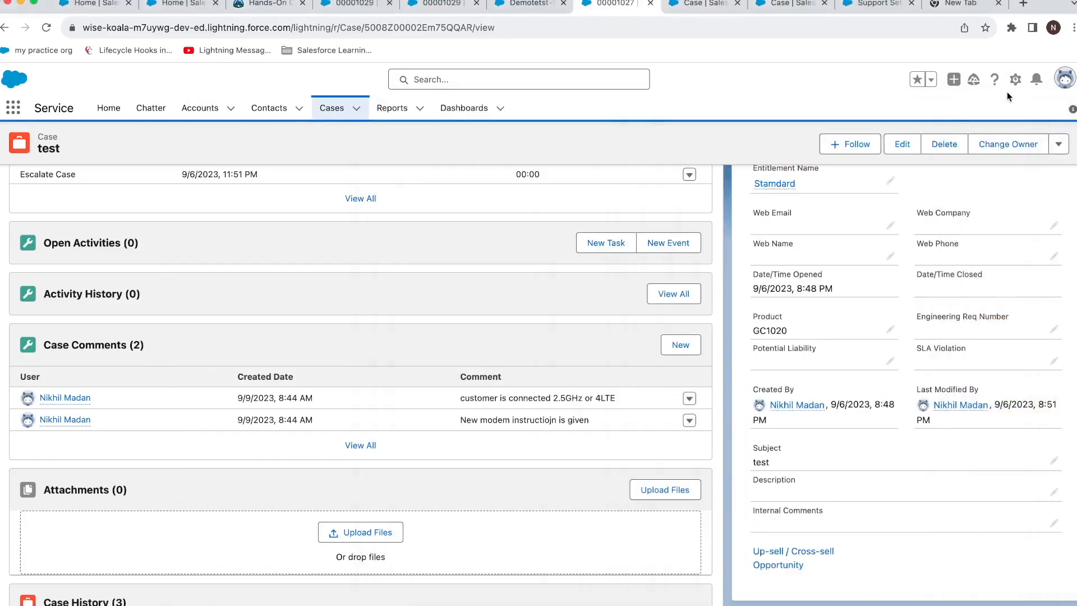
# Go to Setup and open the Email-to-Case settings page.
pyautogui.click(1016, 79)
pyautogui.click(966, 118)
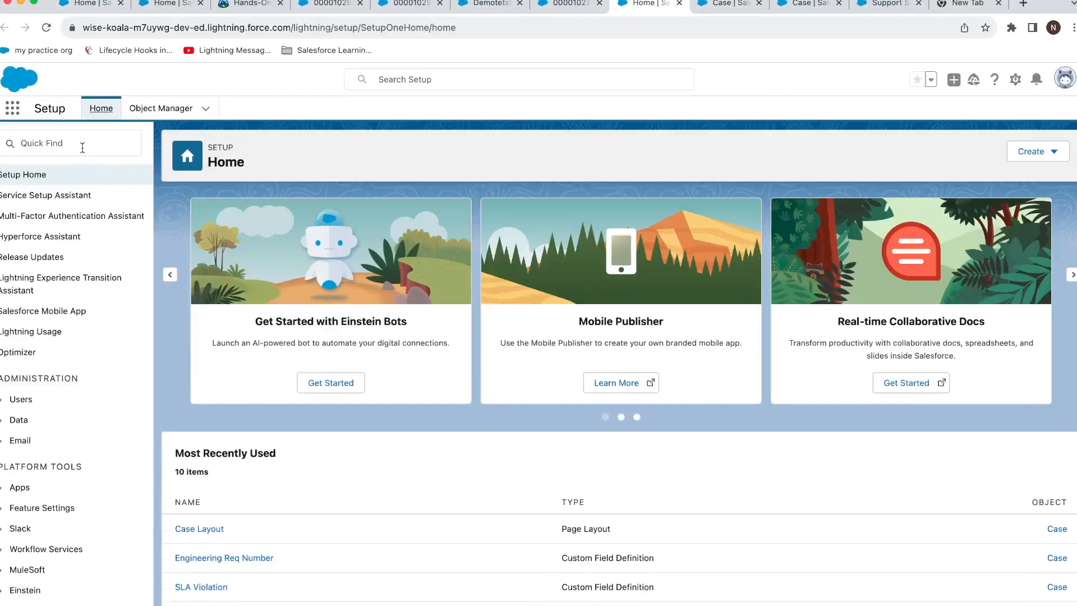
pyautogui.click(82, 148)
pyautogui.write('email to')
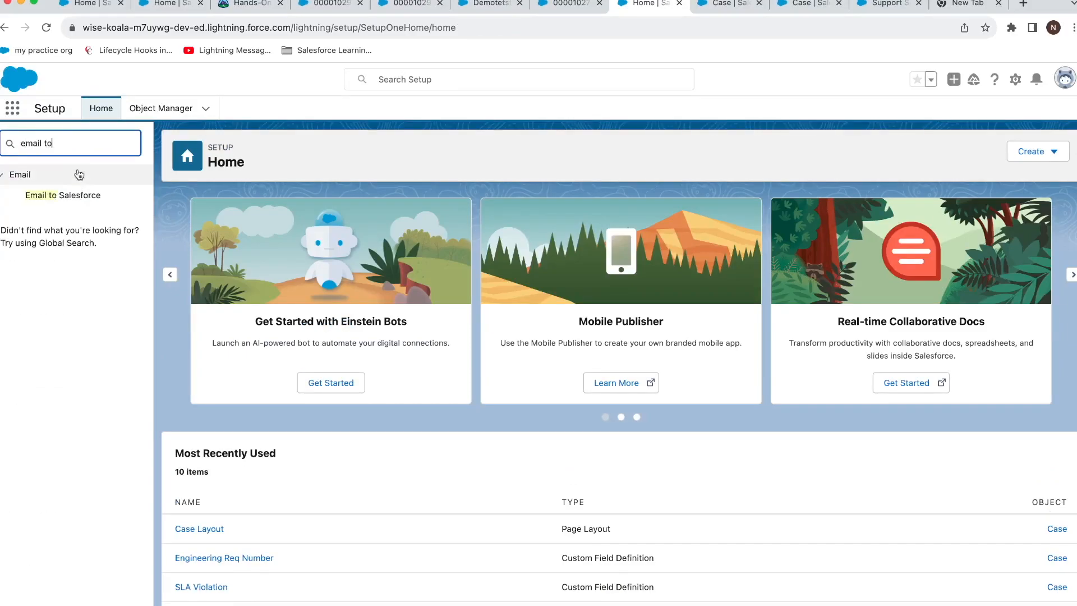
pyautogui.press('BackSpace')
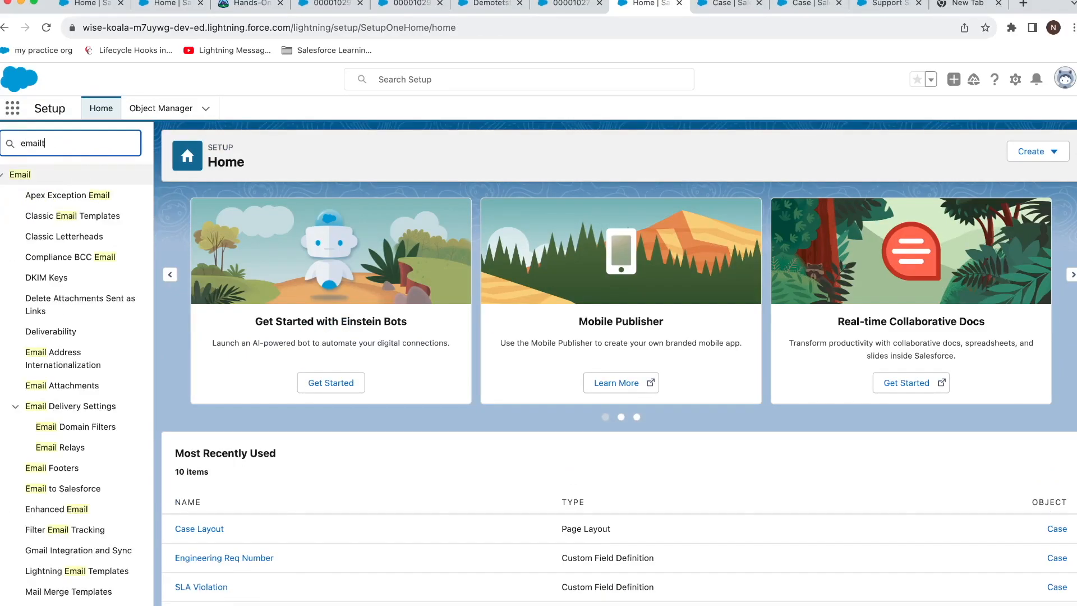
pyautogui.press('BackSpace')
pyautogui.press('BackSpace')
pyautogui.press('BackSpace')
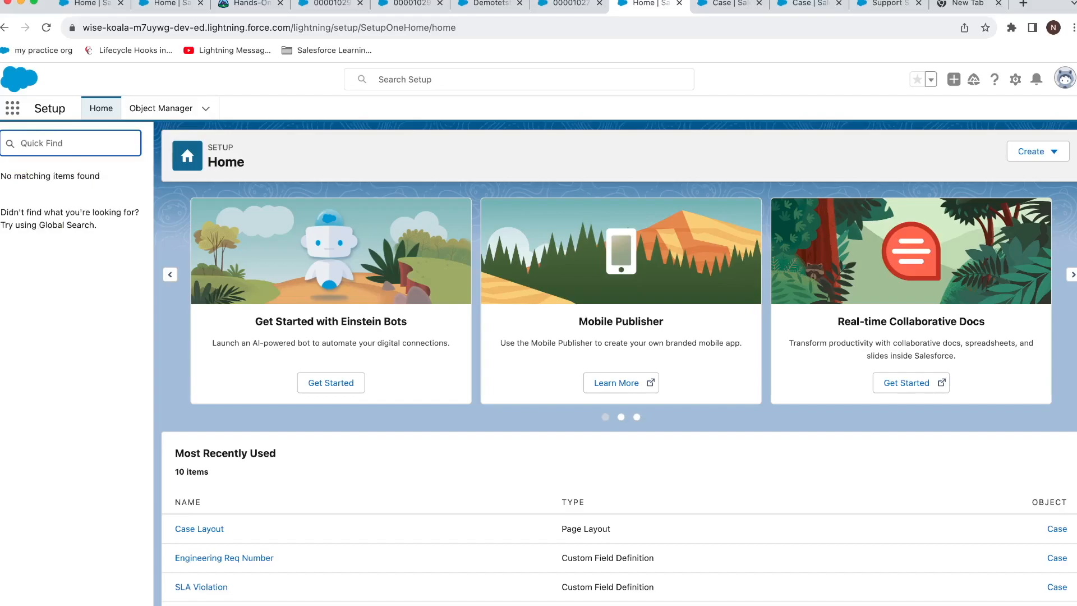
pyautogui.write('d')
pyautogui.write('a')
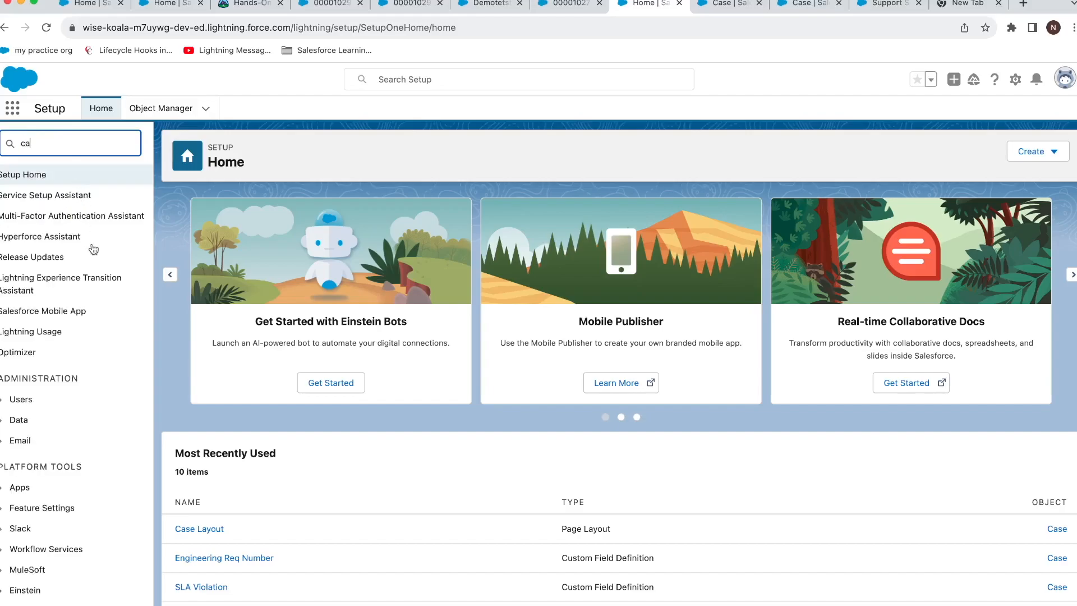
pyautogui.write('se')
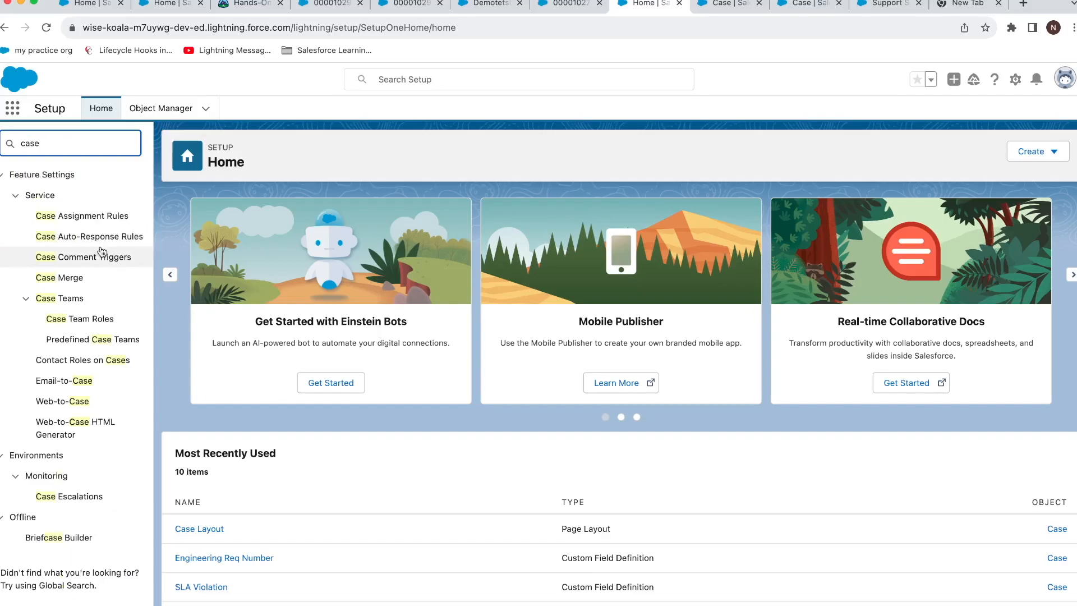
pyautogui.click(92, 381)
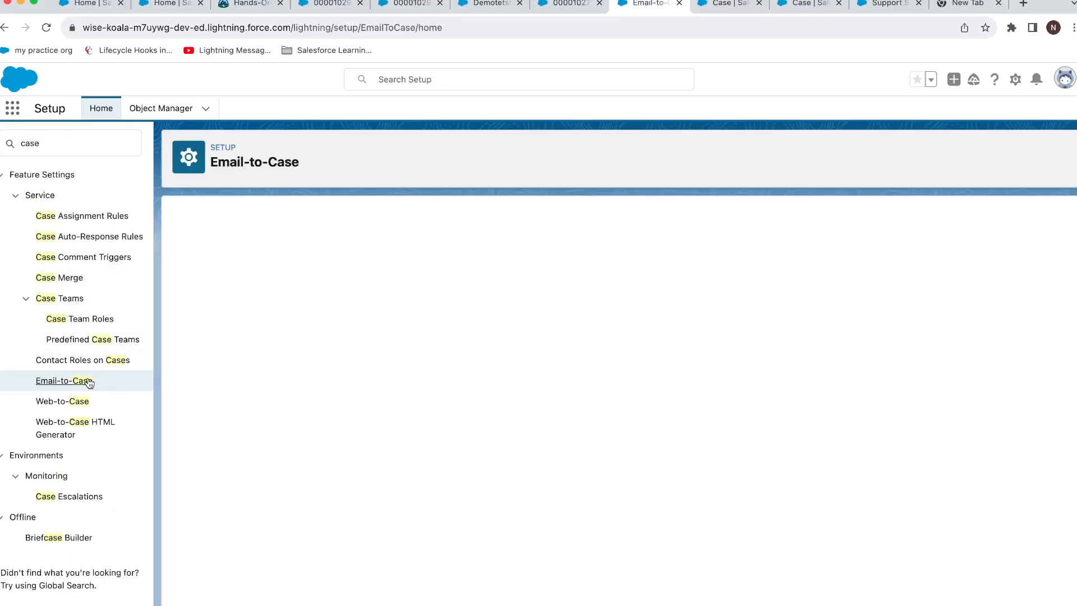
pyautogui.click(194, 524)
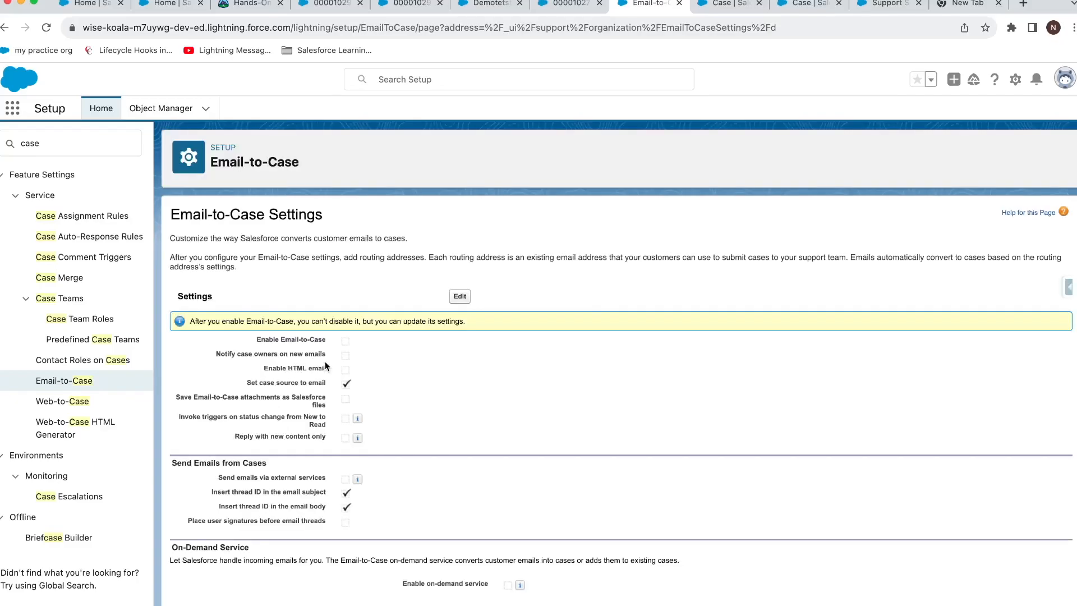
# Edit the settings to enable Email-to-Case and review the case owner notification options.
pyautogui.click(459, 296)
pyautogui.click(349, 287)
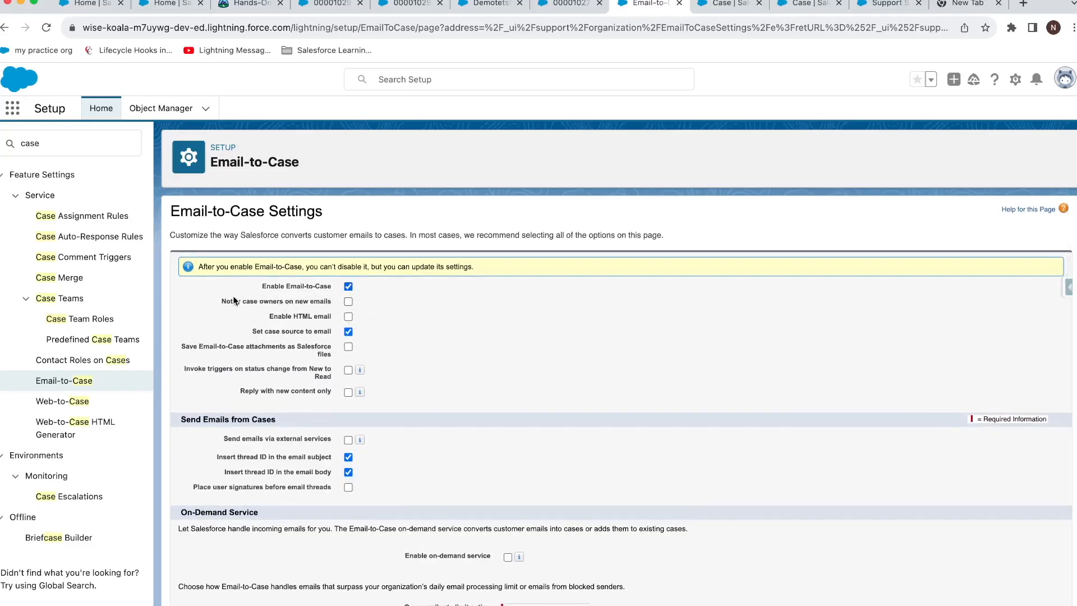
pyautogui.moveTo(273, 290); pyautogui.dragTo(314, 288)
pyautogui.moveTo(243, 302); pyautogui.dragTo(354, 319)
pyautogui.moveTo(258, 304); pyautogui.dragTo(341, 308)
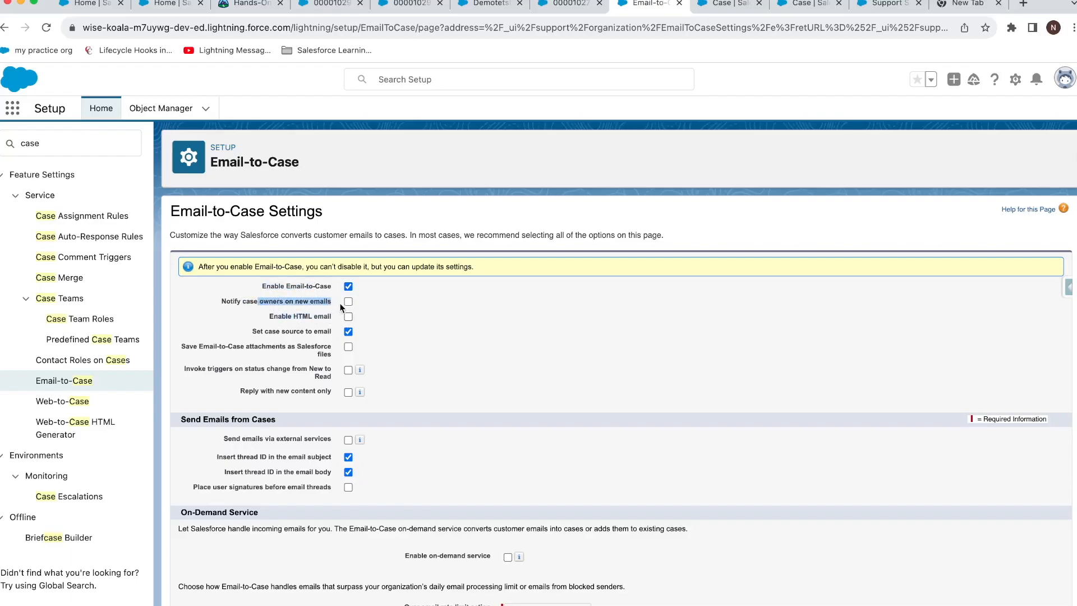
pyautogui.scroll(-1, 367, 316)
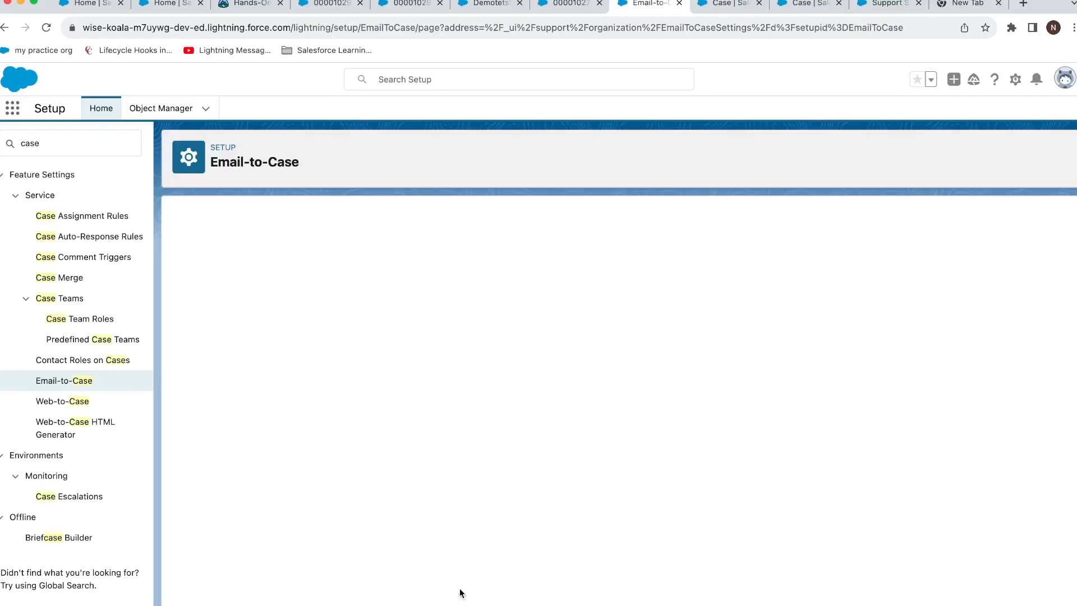
pyautogui.scroll(-2, 407, 517)
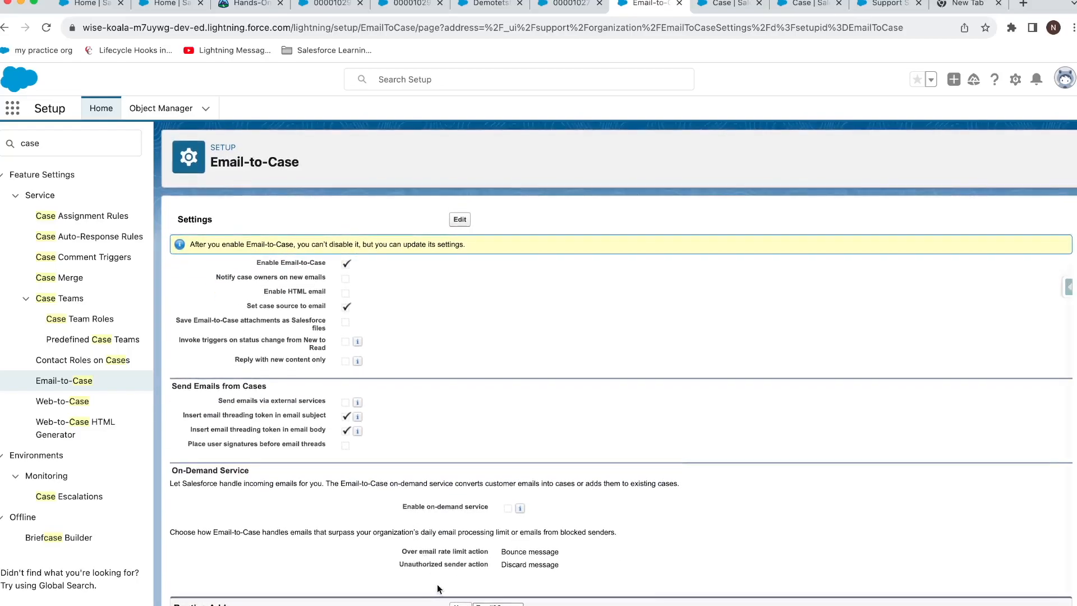
# Start a new routing address named 'supportproduct' with the owner's Gmail address.
pyautogui.click(461, 604)
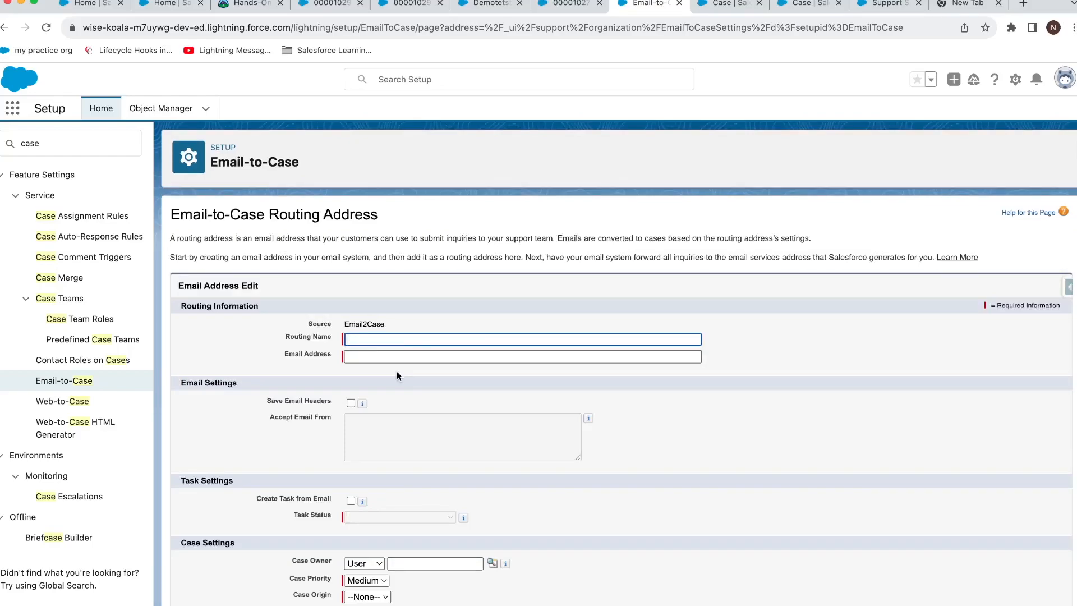
pyautogui.press('BackSpace')
pyautogui.press('Tab')
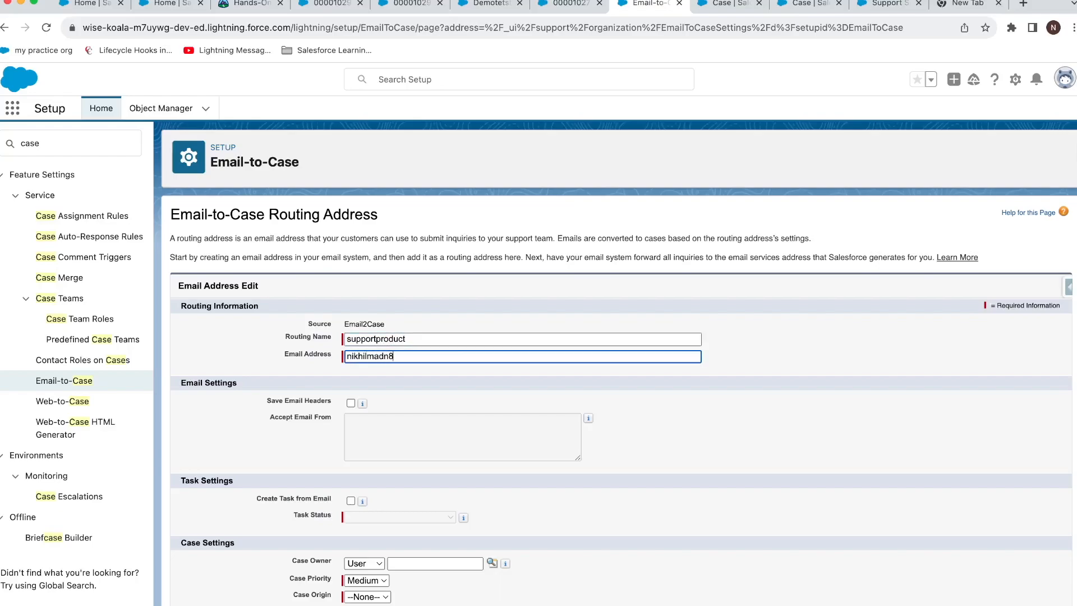
pyautogui.moveTo(413, 358); pyautogui.dragTo(445, 358)
pyautogui.click(358, 357)
pyautogui.moveTo(417, 356); pyautogui.dragTo(449, 359)
# Pick the case owner, set origin Email and In Progress tasks, and save, which is rejected.
pyautogui.click(432, 562)
pyautogui.click(492, 562)
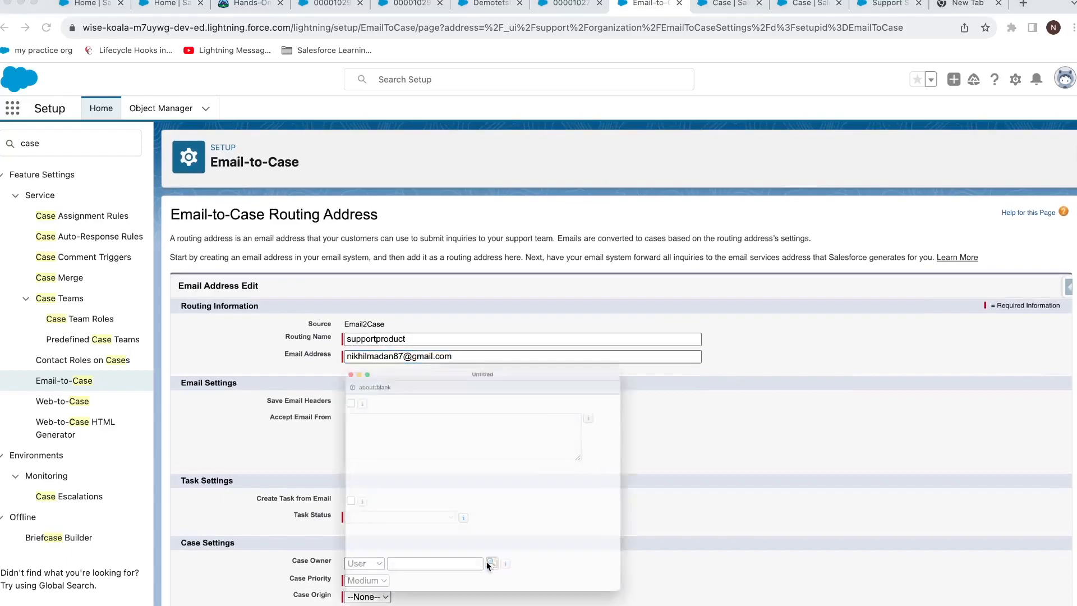
pyautogui.click(308, 473)
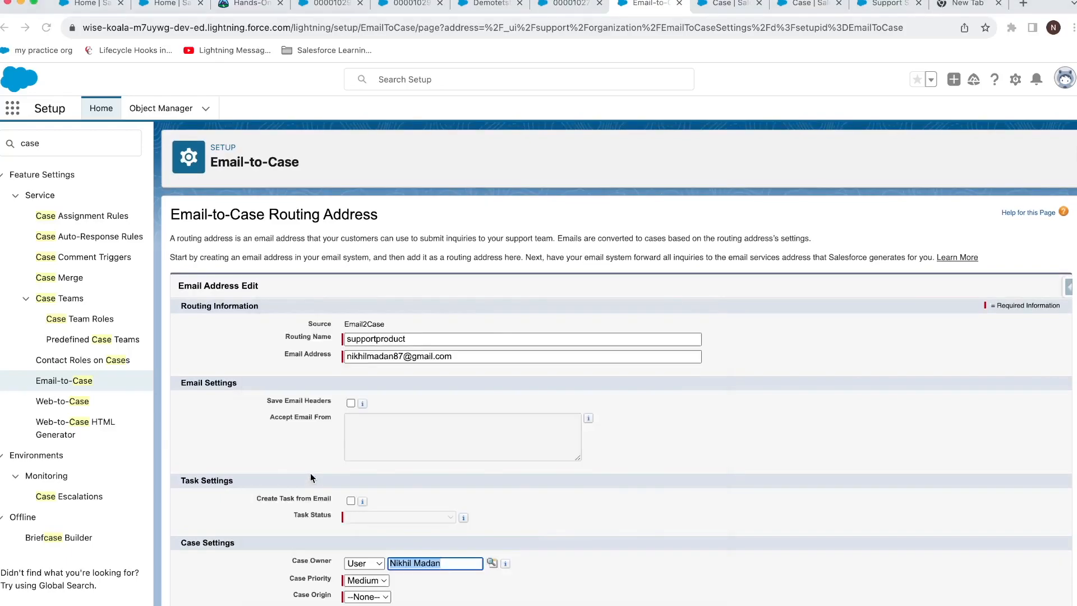
pyautogui.click(388, 598)
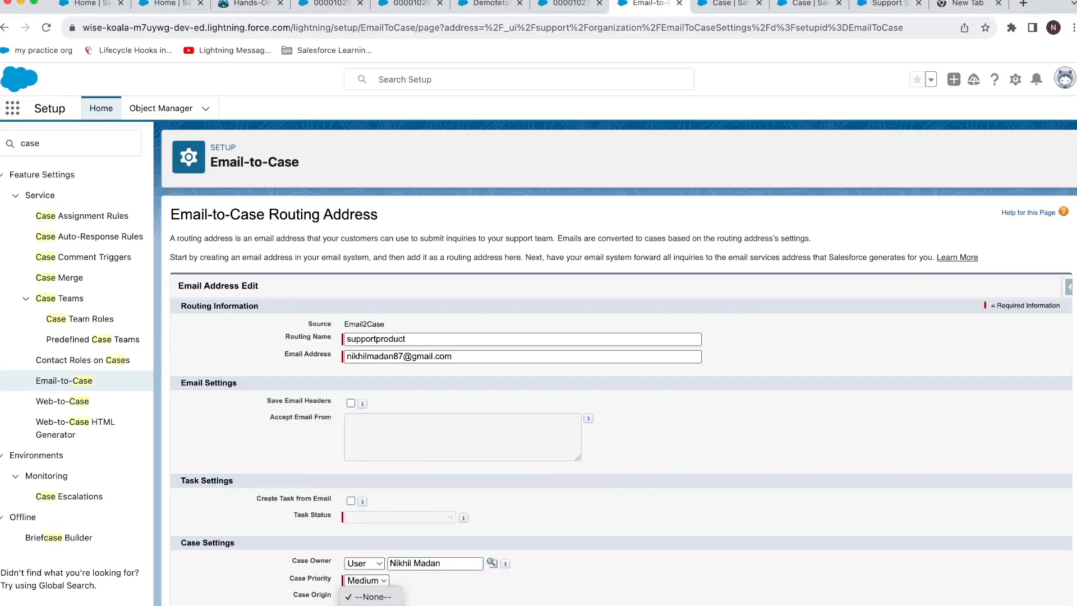
pyautogui.click(382, 605)
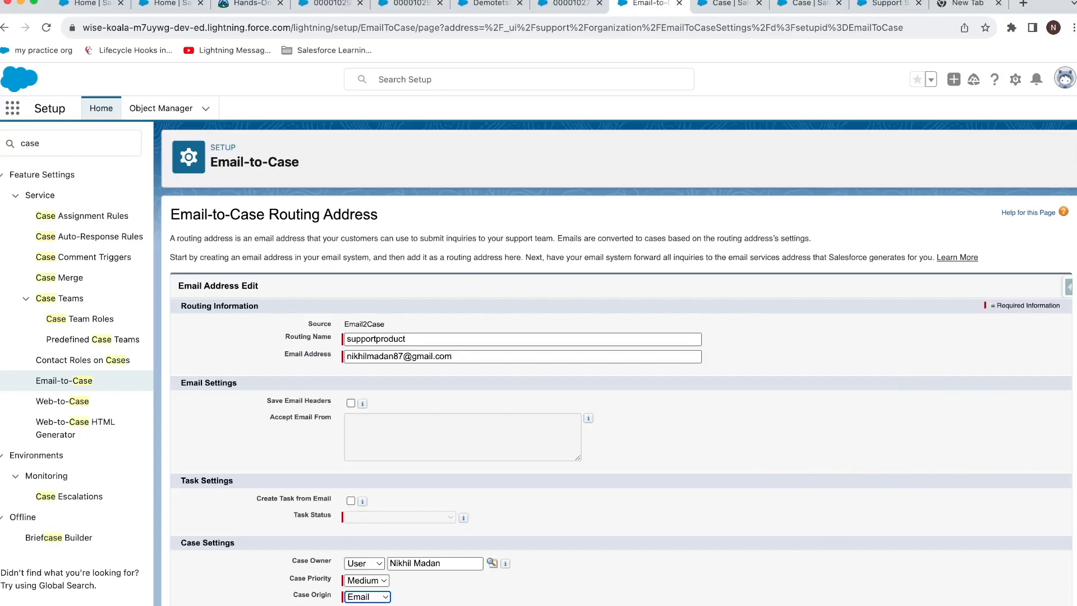
pyautogui.click(352, 501)
pyautogui.click(376, 517)
pyautogui.click(379, 535)
pyautogui.click(452, 605)
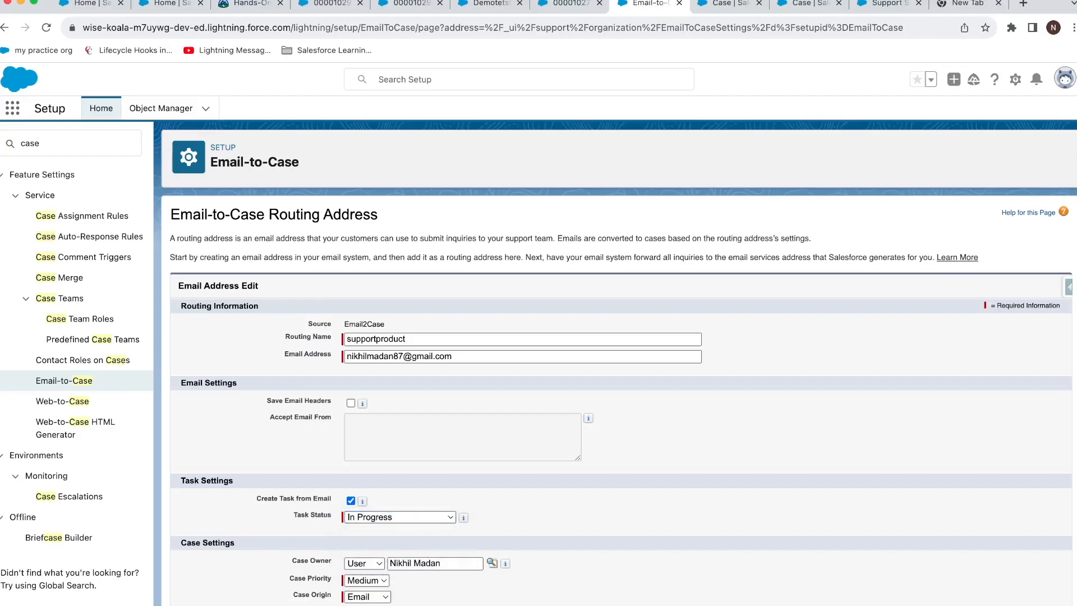
pyautogui.click(652, 169)
pyautogui.moveTo(406, 386); pyautogui.dragTo(574, 396)
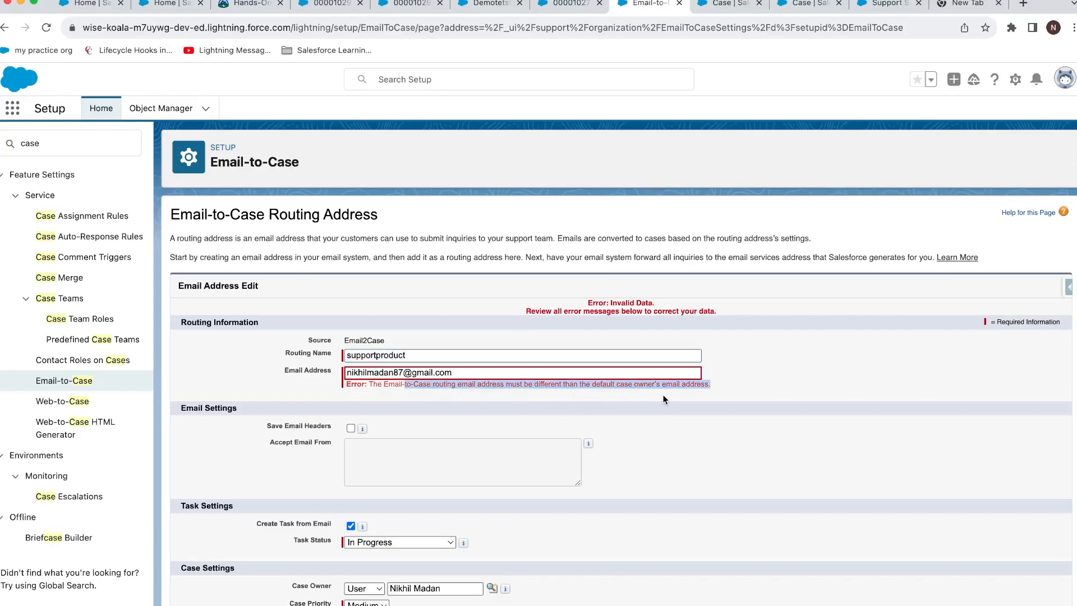
# List all users with a '*' wildcard search in the Case Owner lookup, then close it.
pyautogui.click(491, 589)
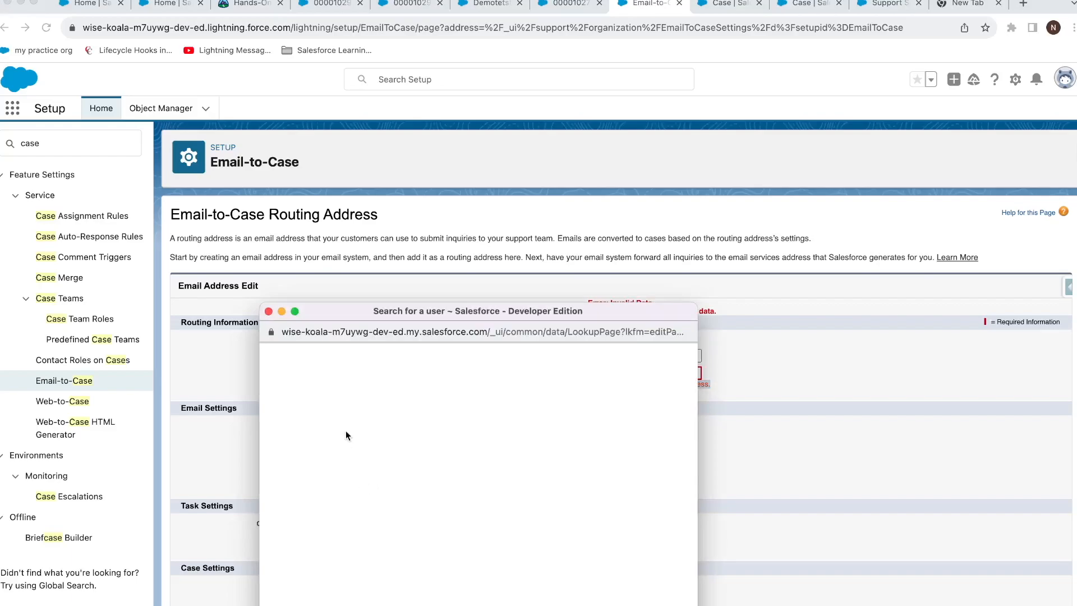
pyautogui.press('BackSpace')
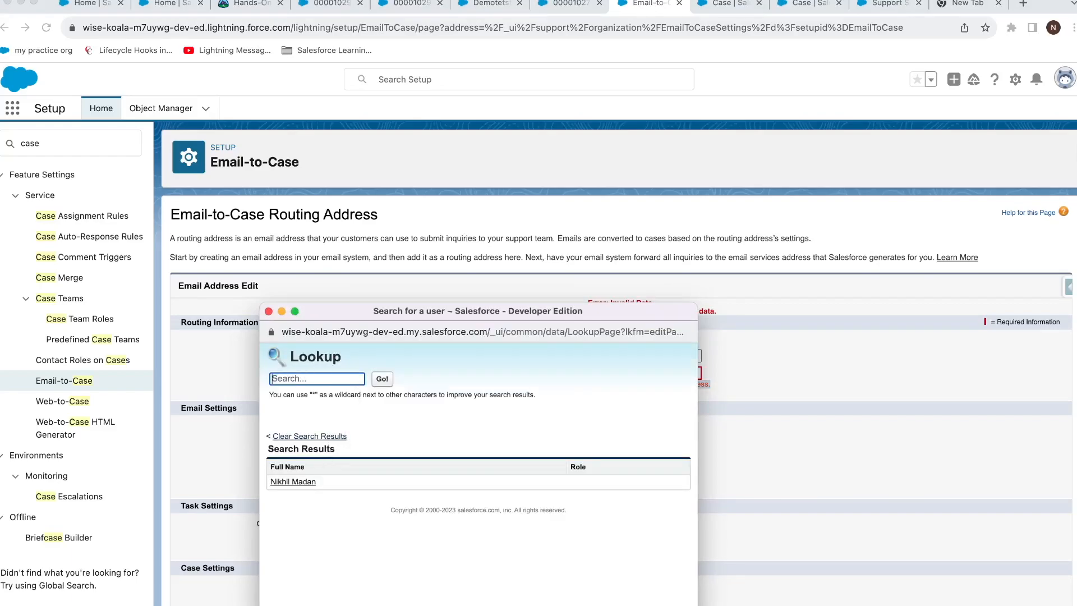
pyautogui.write('t')
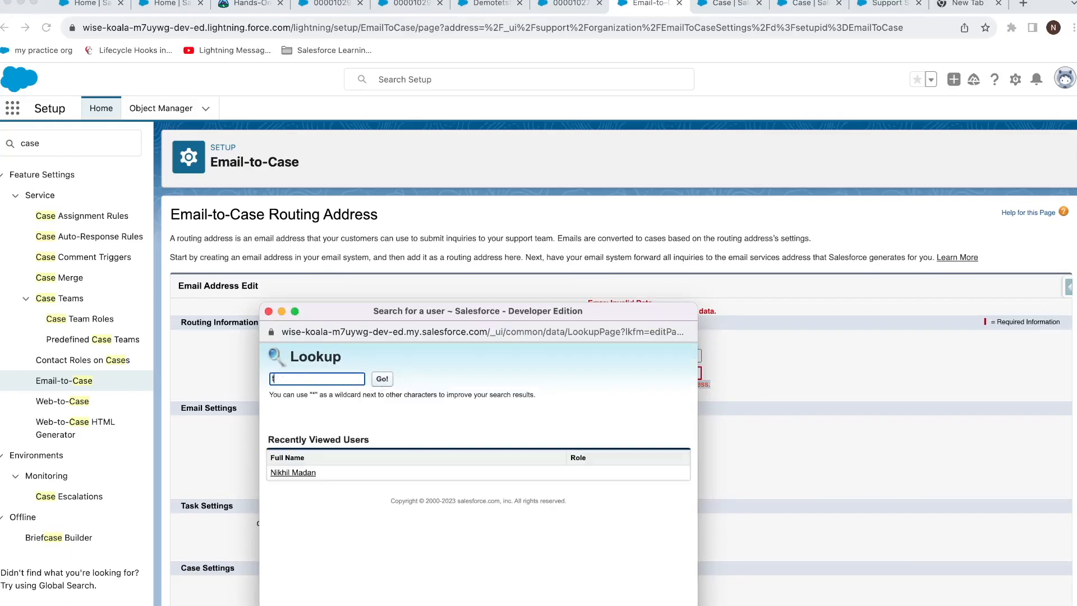
pyautogui.write('o')
pyautogui.press('Return')
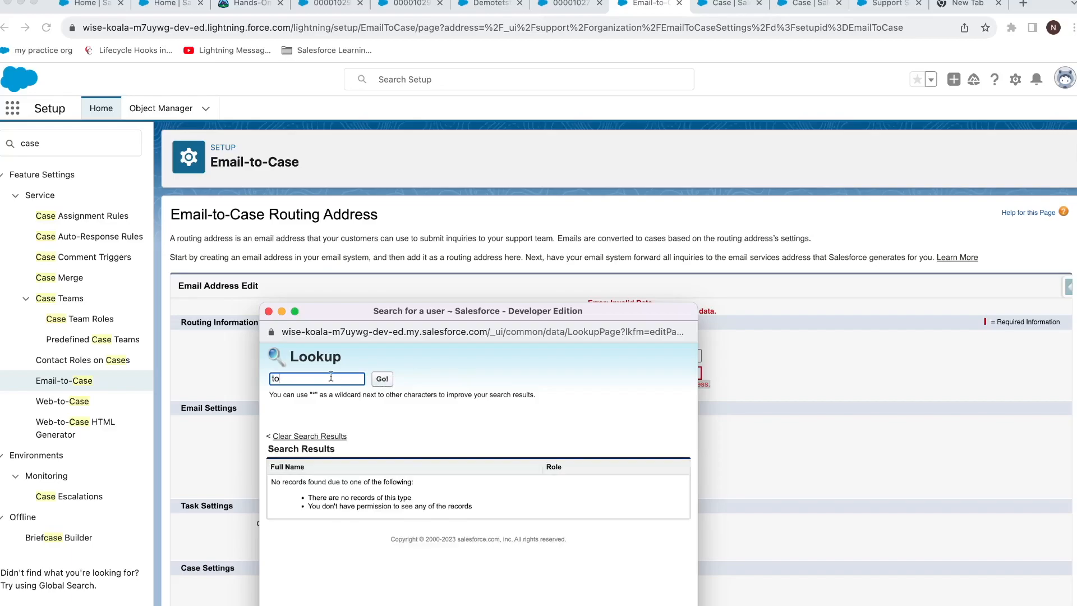
pyautogui.press('BackSpace')
pyautogui.press('BackSpace')
pyautogui.write('*')
pyautogui.click(382, 379)
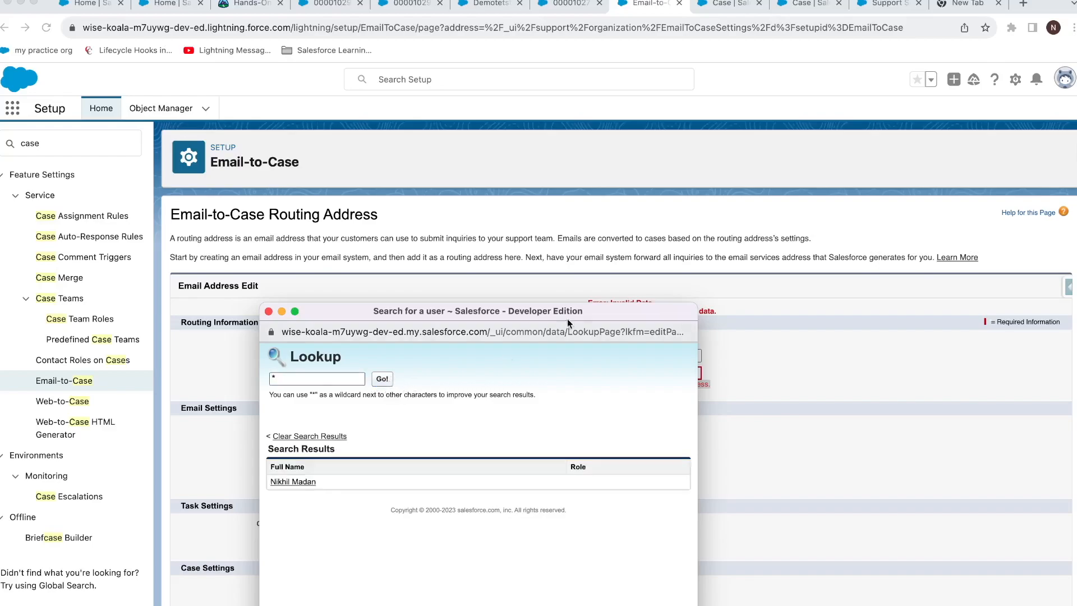
pyautogui.click(269, 311)
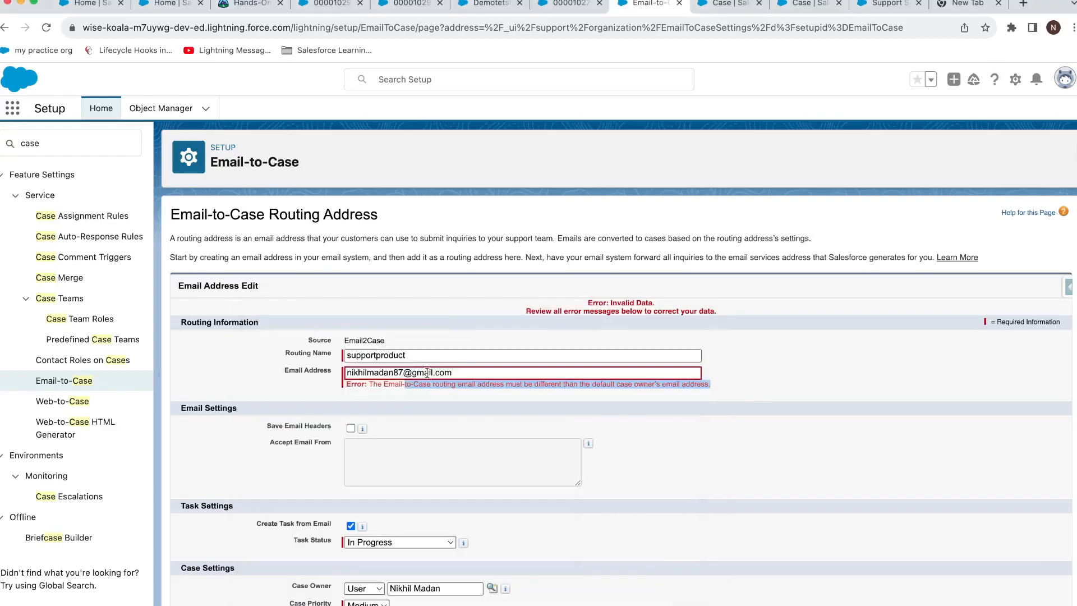
# Change the routing email to a different Gmail address and save, confirming the verification email.
pyautogui.moveTo(412, 374); pyautogui.dragTo(459, 374)
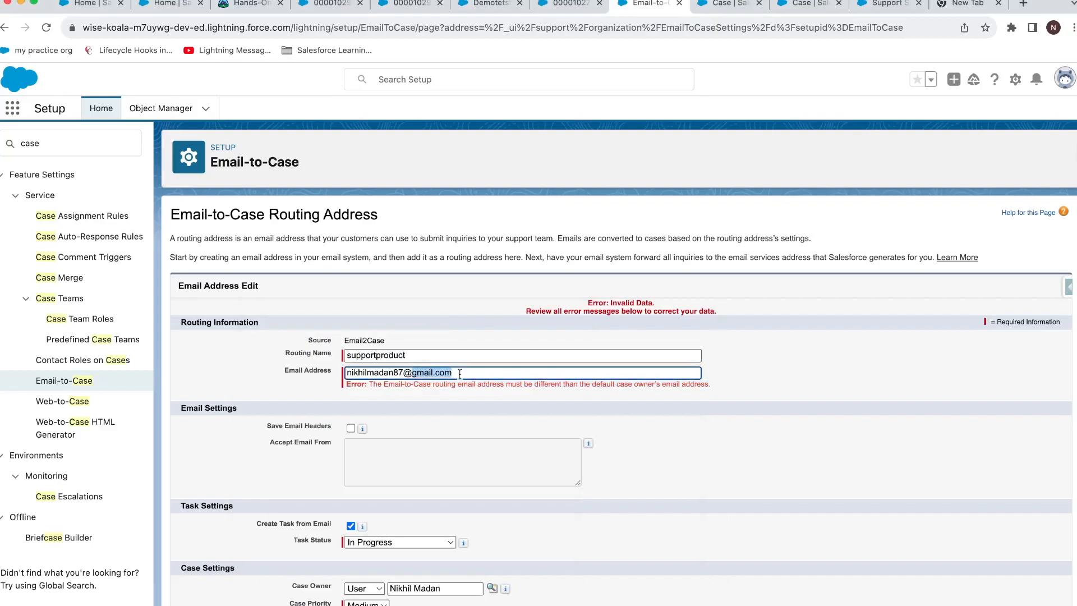
pyautogui.press('BackSpace')
pyautogui.press('BackSpace')
pyautogui.press('BackSpace')
pyautogui.press('BackSpace')
pyautogui.press('BackSpace')
pyautogui.press('BackSpace')
pyautogui.press('BackSpace')
pyautogui.press('BackSpace')
pyautogui.press('BackSpace')
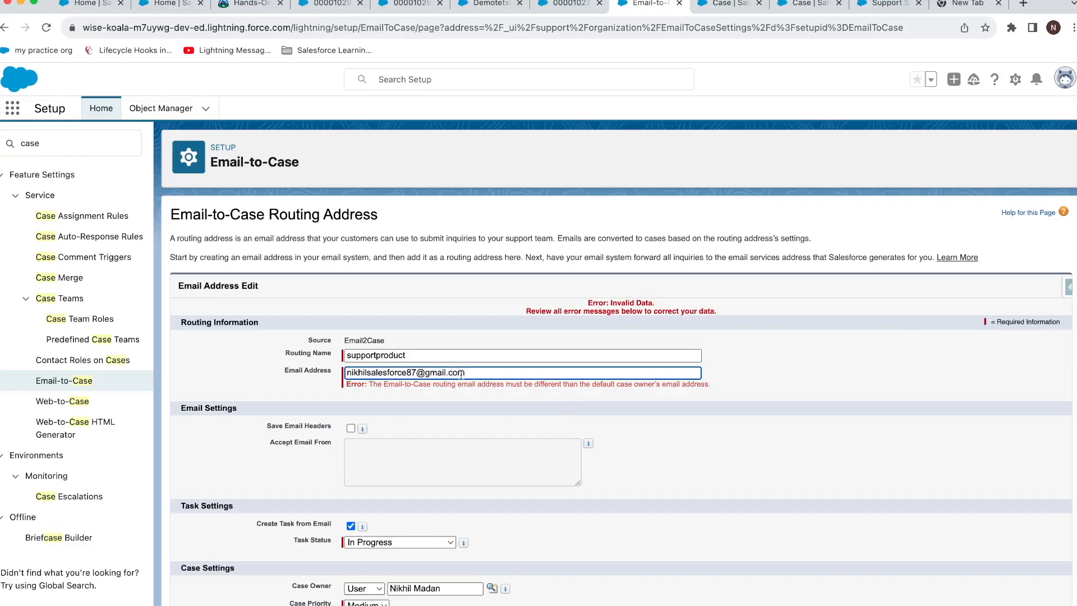
pyautogui.scroll(-1, 622, 413)
pyautogui.press('Return')
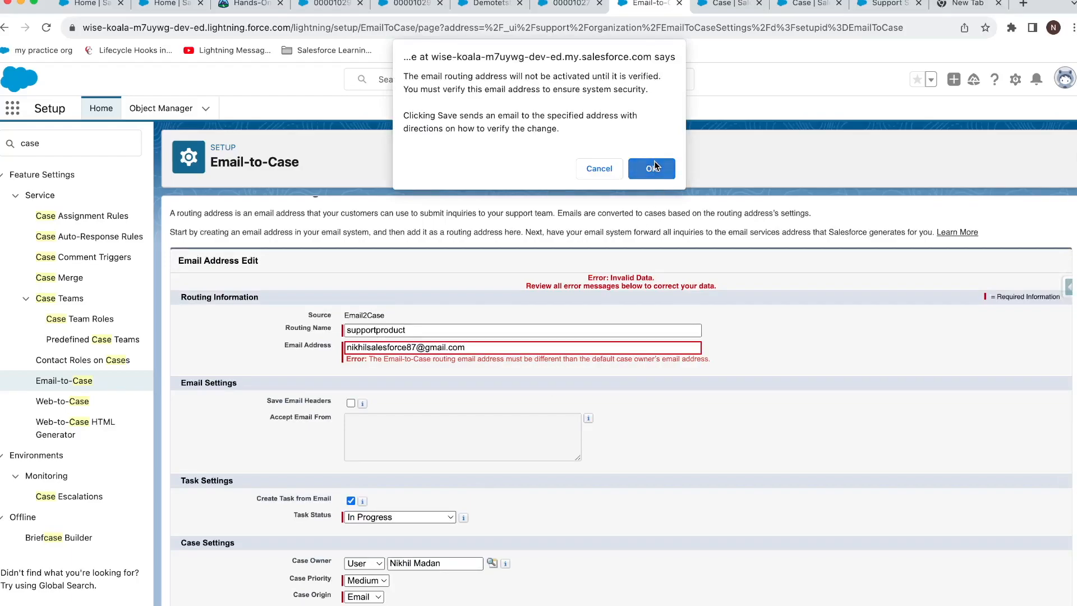
pyautogui.click(655, 162)
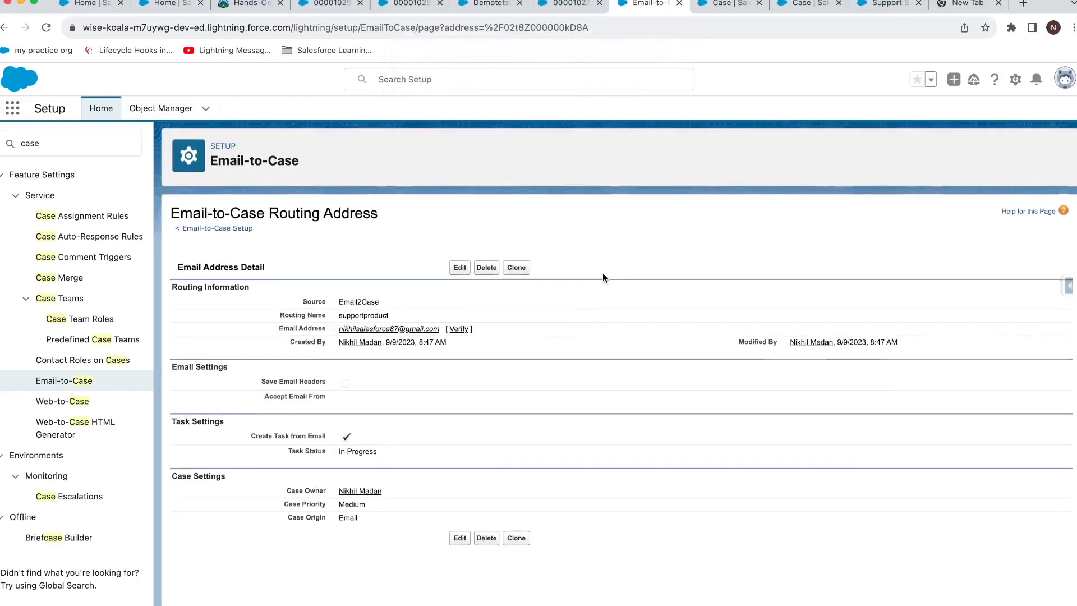
# Request verification of the routing address and return to the Email-to-Case settings.
pyautogui.click(458, 330)
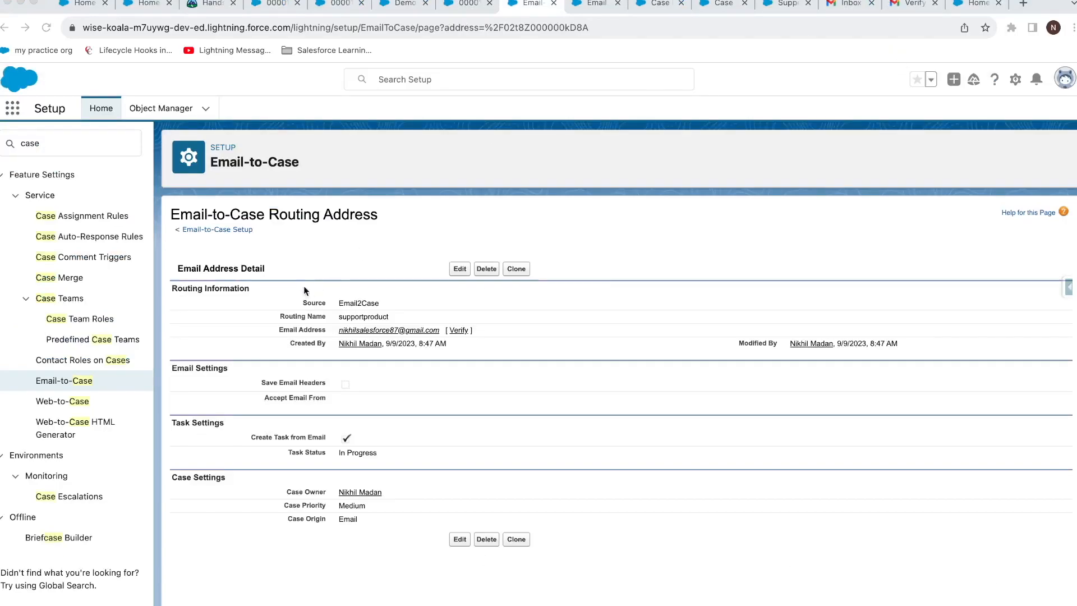
pyautogui.click(87, 382)
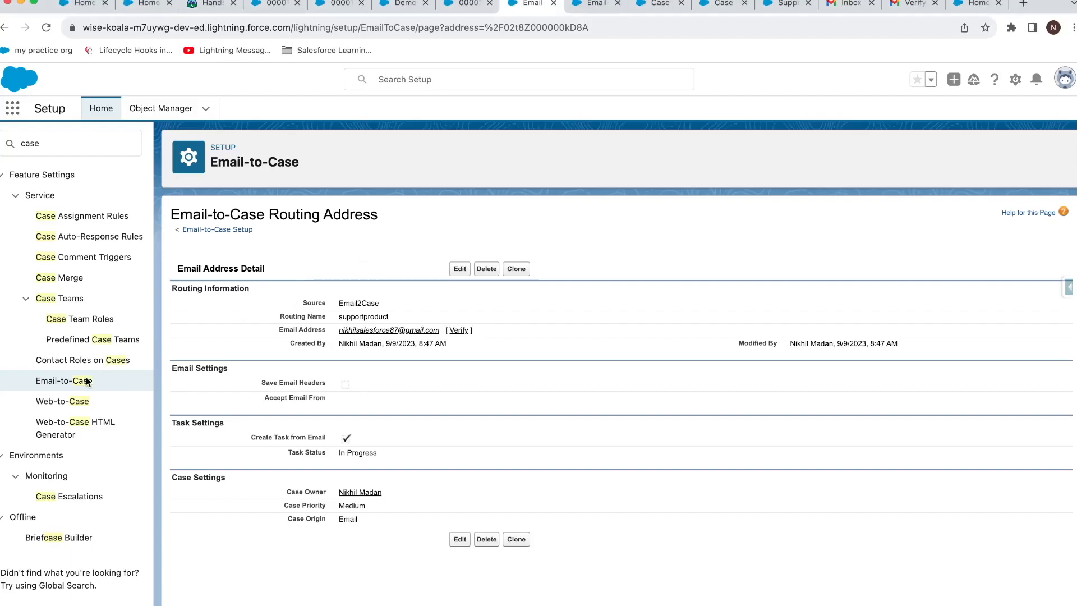
pyautogui.click(86, 383)
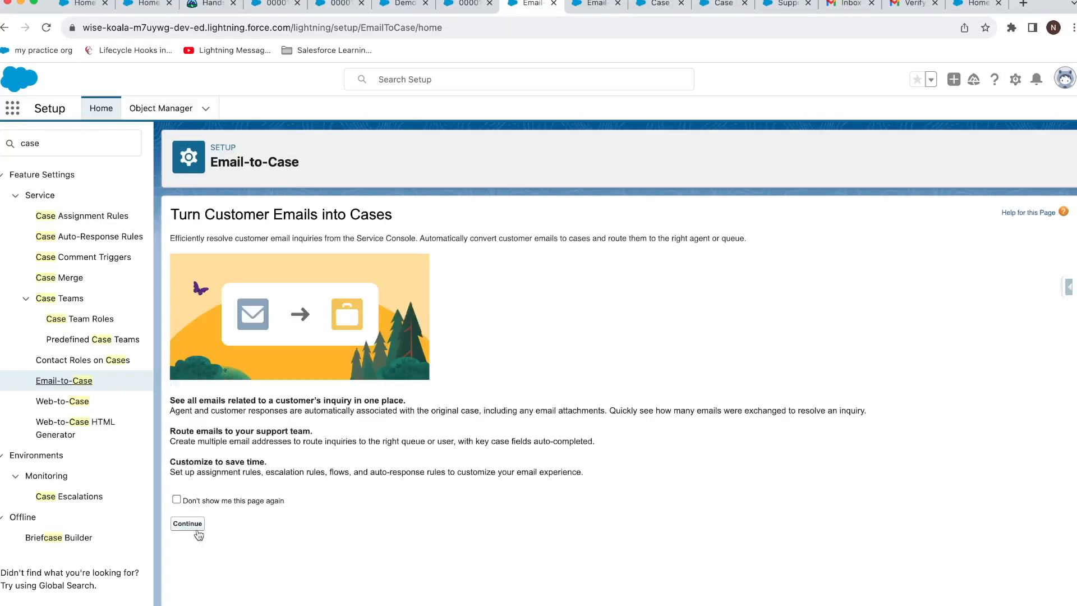
pyautogui.click(197, 527)
pyautogui.scroll(-3, 243, 523)
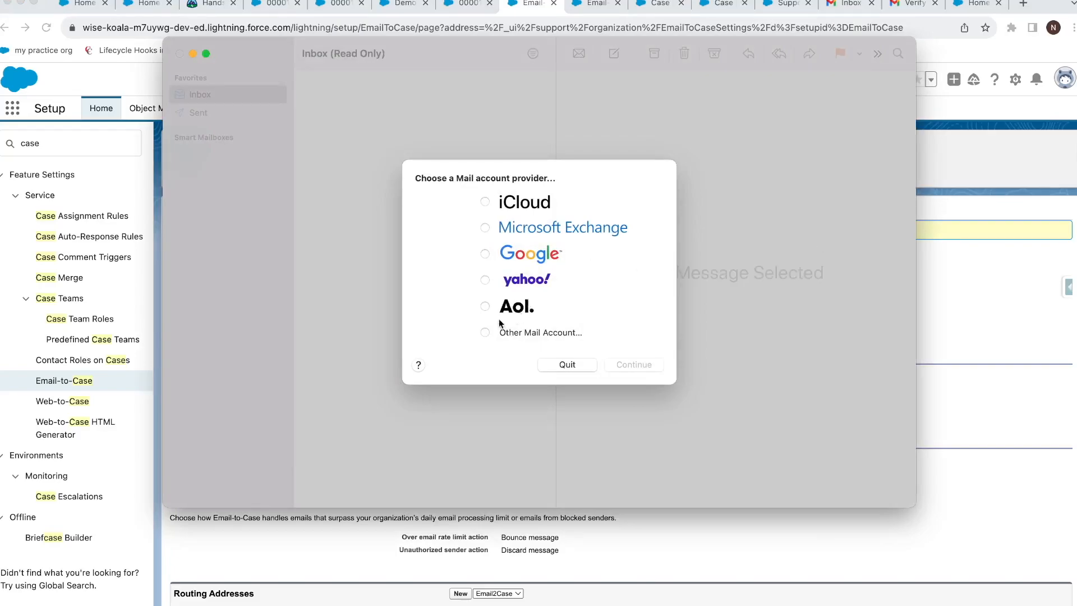
pyautogui.click(571, 363)
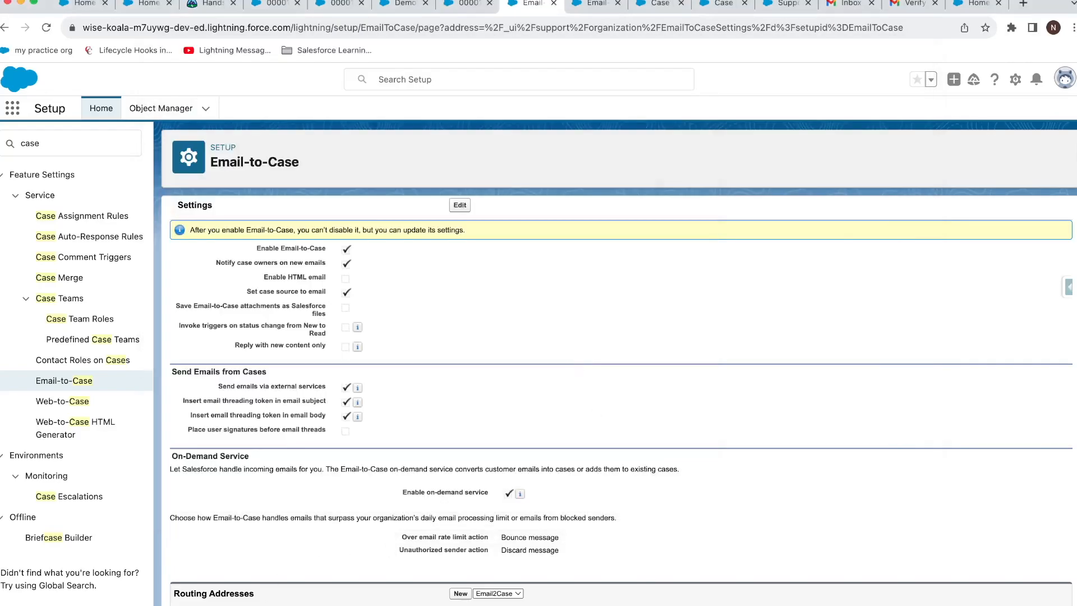
# Copy the supportproduct address's generated email services address and switch to Gmail.
pyautogui.click(281, 603)
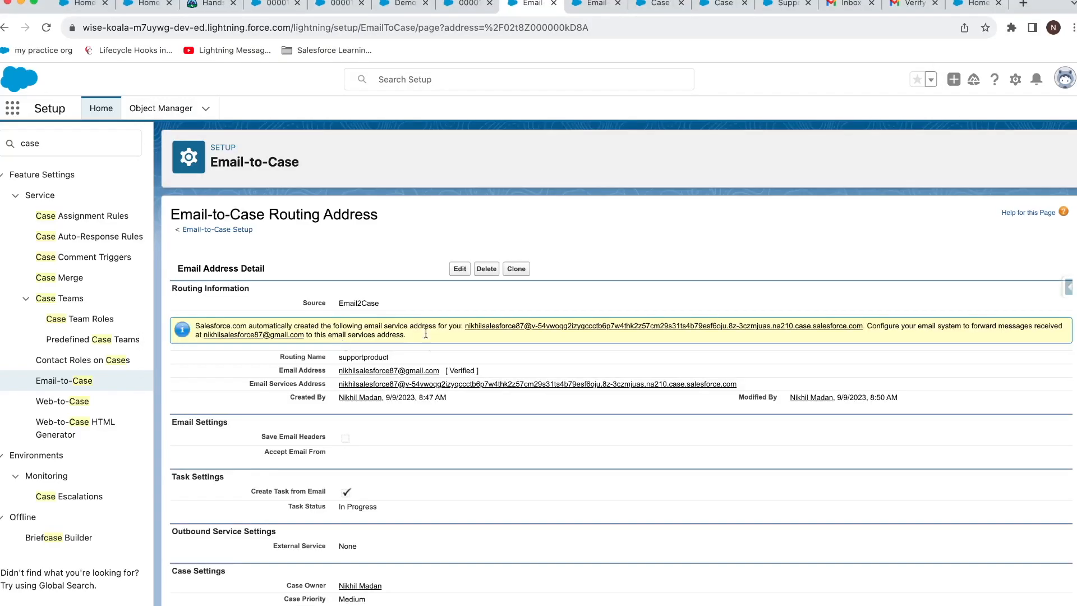
pyautogui.moveTo(739, 384); pyautogui.dragTo(338, 384)
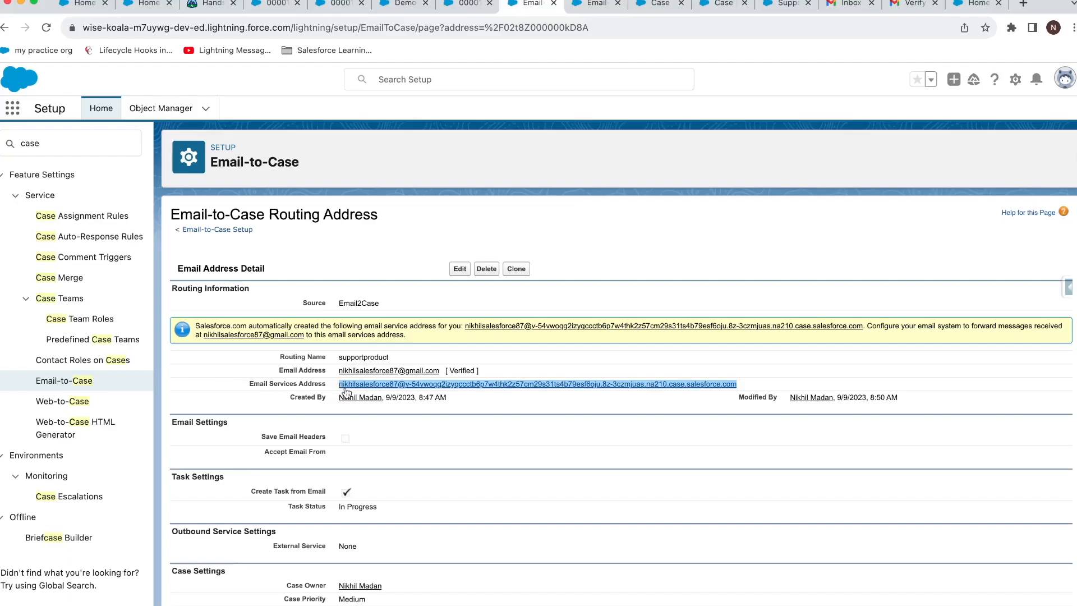
pyautogui.click(906, 6)
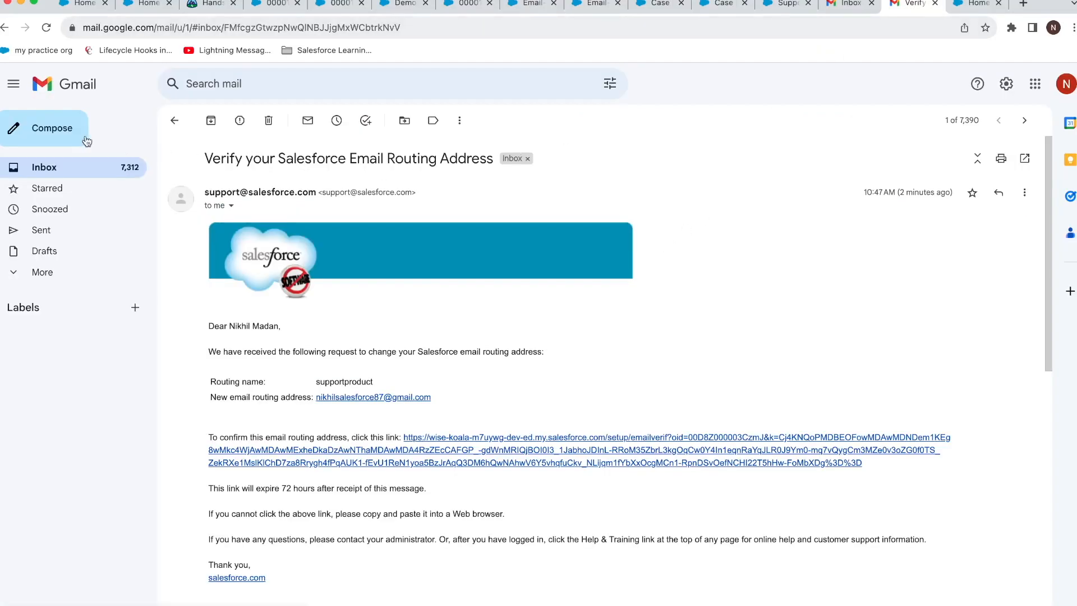
# Email the pasted services address with subject 'testing demo email tocase' and body 'email toc ase demo'.
pyautogui.click(63, 137)
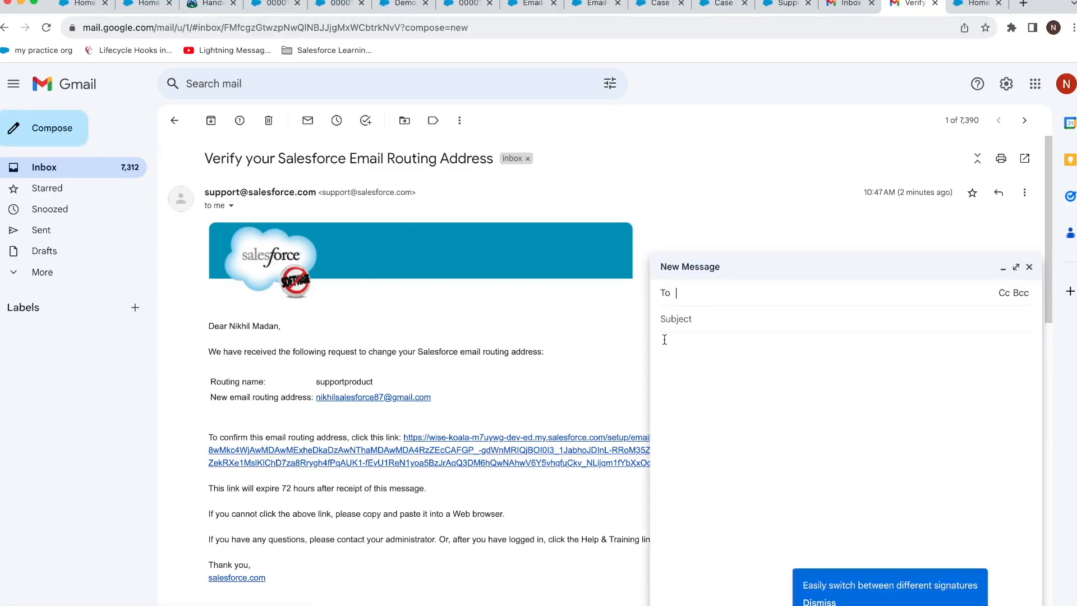
pyautogui.press('super+v')
pyautogui.click(716, 343)
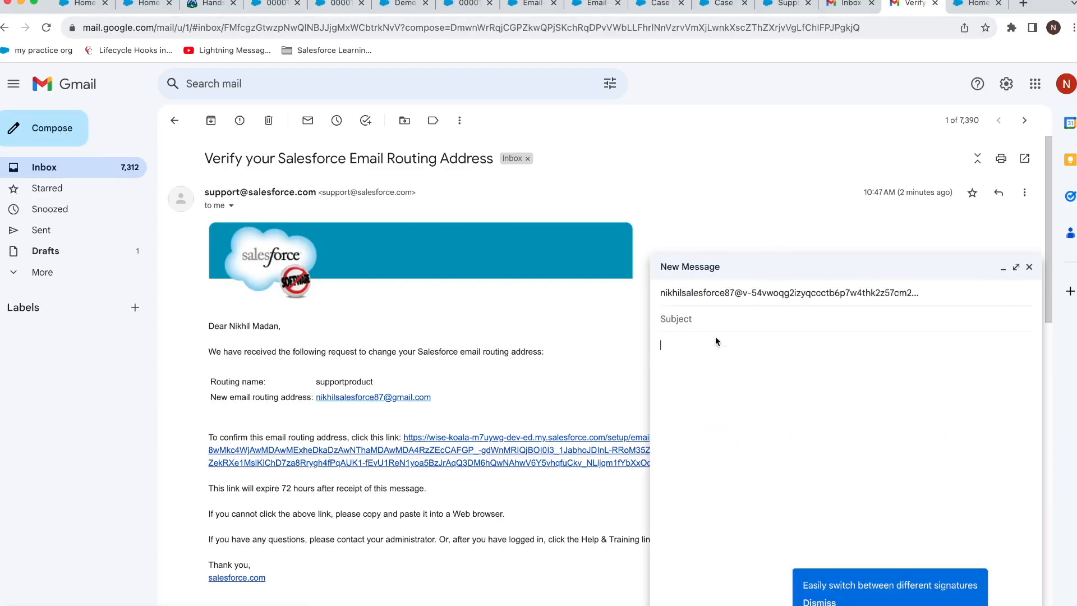
pyautogui.write('testing demo email tocase')
pyautogui.press('Tab')
pyautogui.write('de')
pyautogui.press('BackSpace')
pyautogui.press('BackSpace')
pyautogui.write('email toc ase demo')
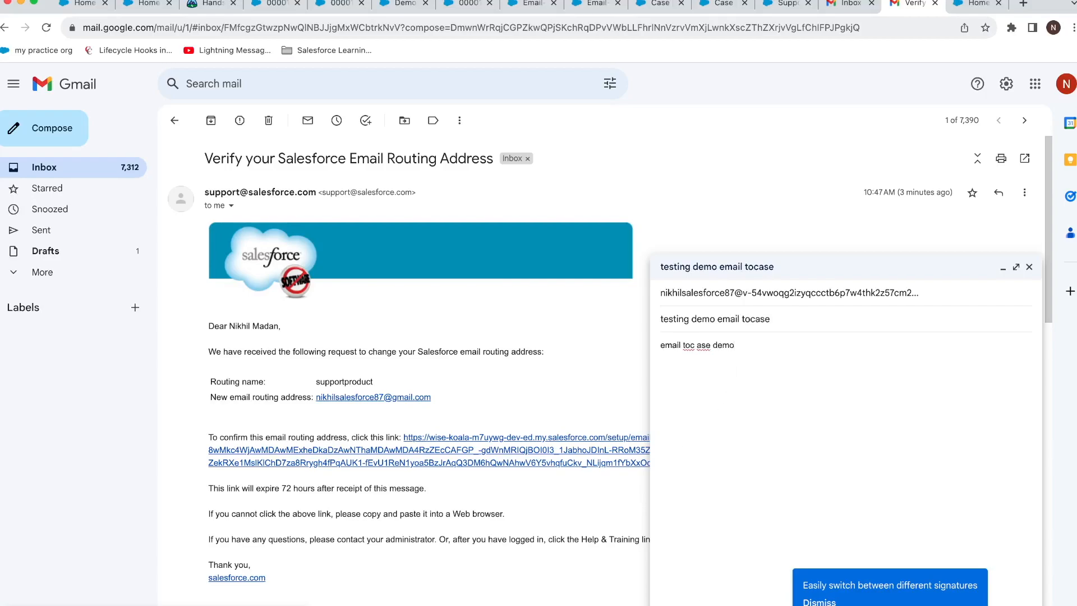
pyautogui.hotkey('ctrl', 'Return')
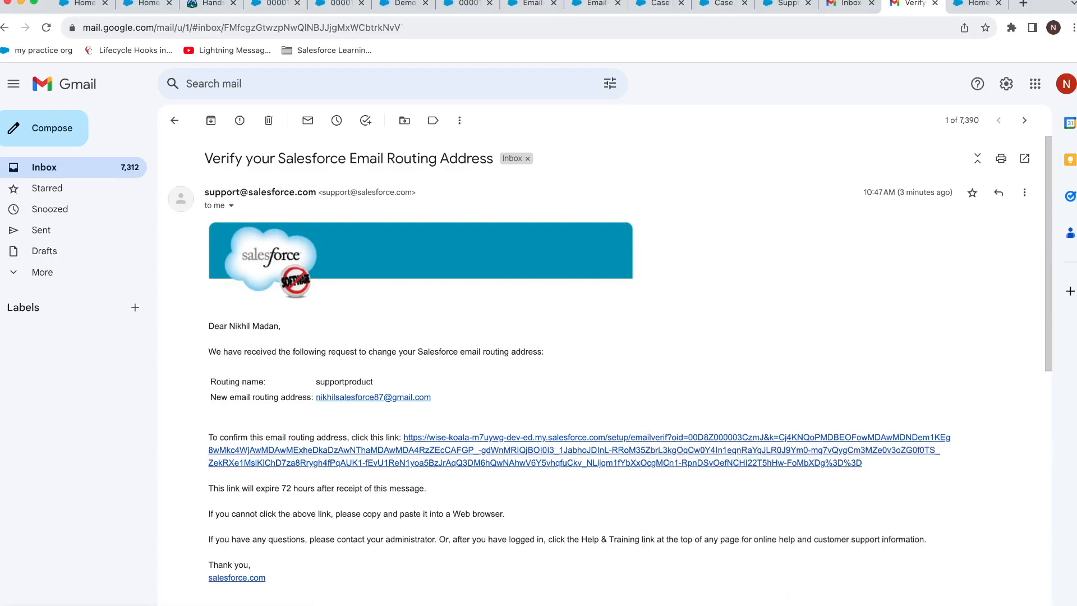
# Return to Salesforce and open the Cases list via the App Launcher.
pyautogui.click(727, 3)
pyautogui.click(661, 7)
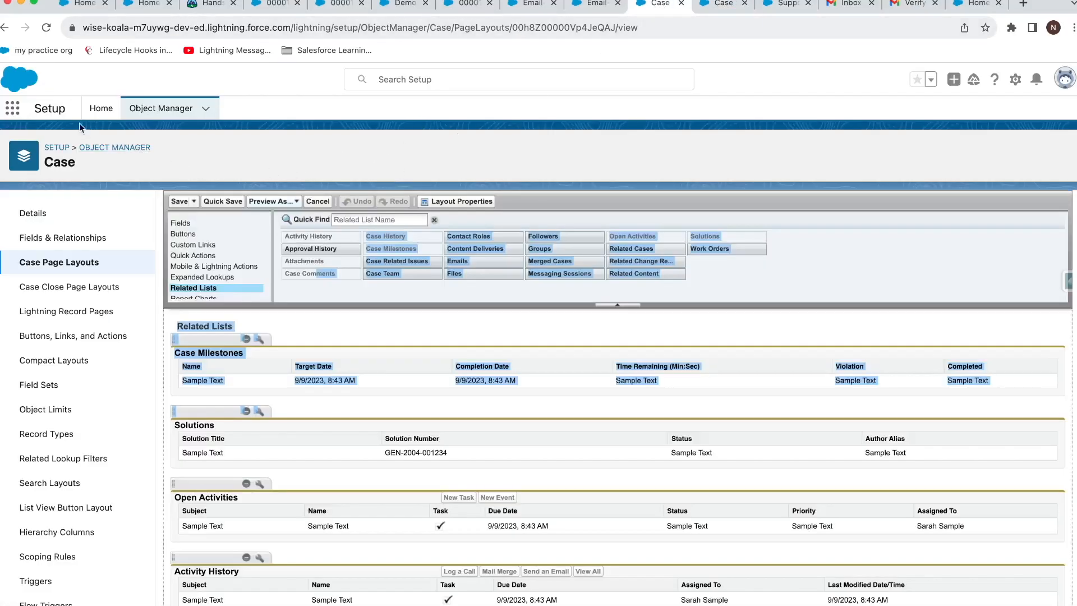
pyautogui.click(12, 107)
pyautogui.write('ca')
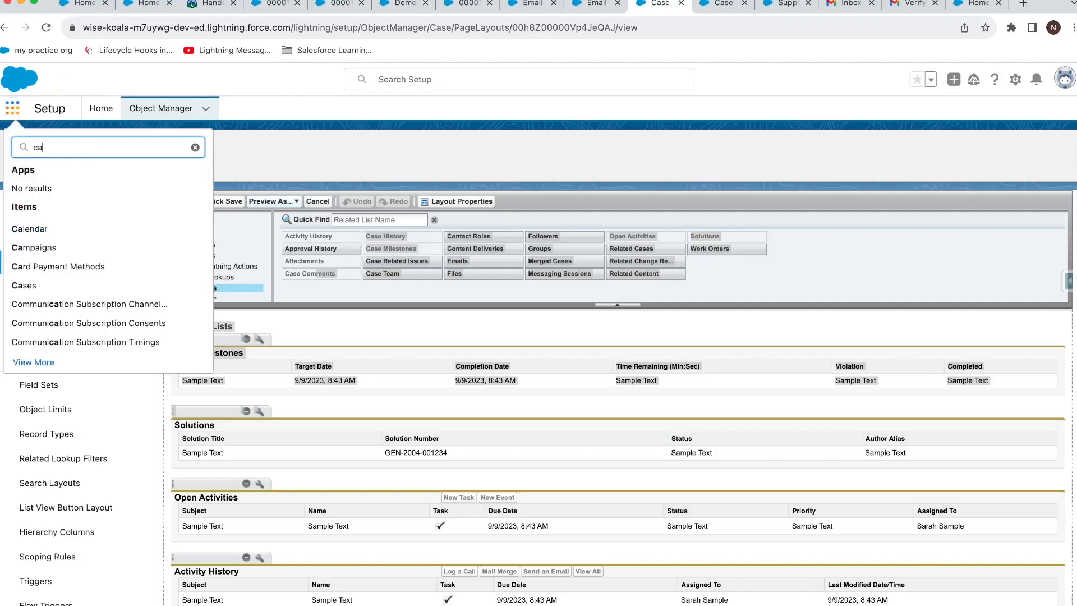
pyautogui.write('se')
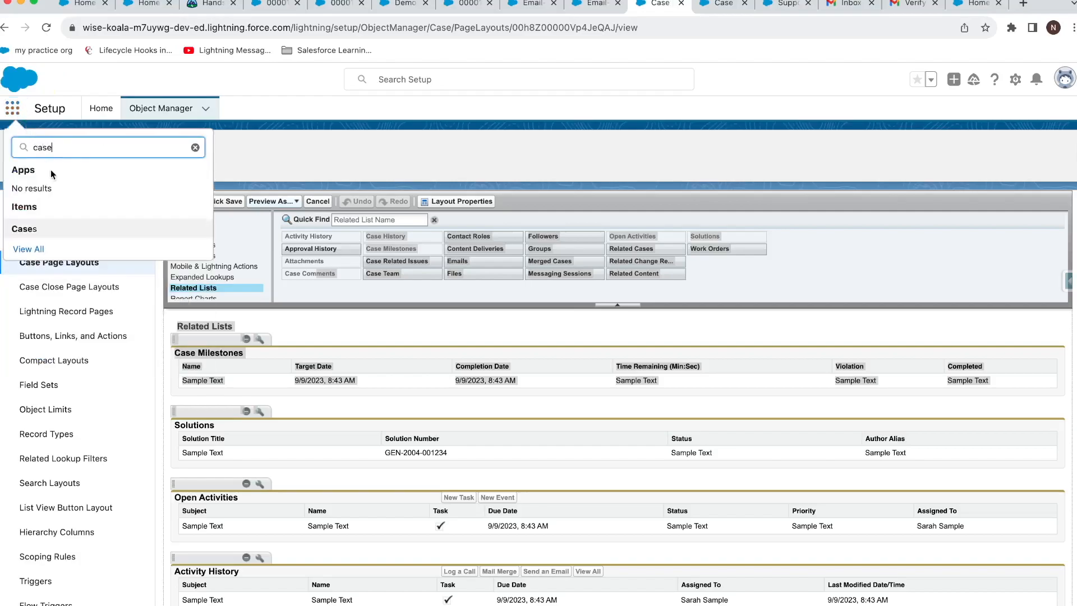
pyautogui.click(37, 229)
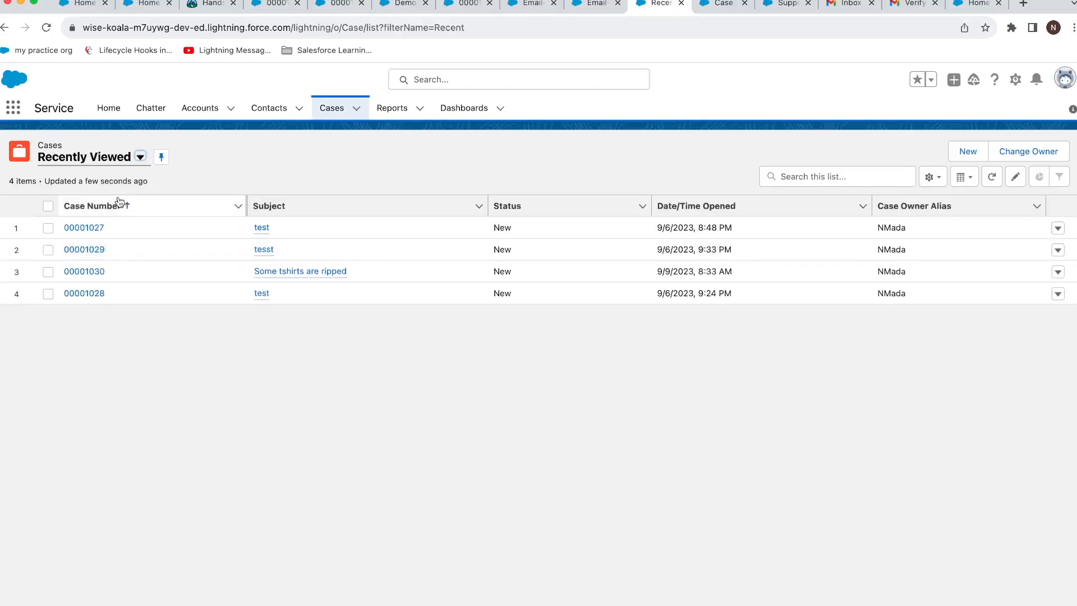
# Switch to the All Open Cases view and open case 00001031's related records.
pyautogui.click(117, 165)
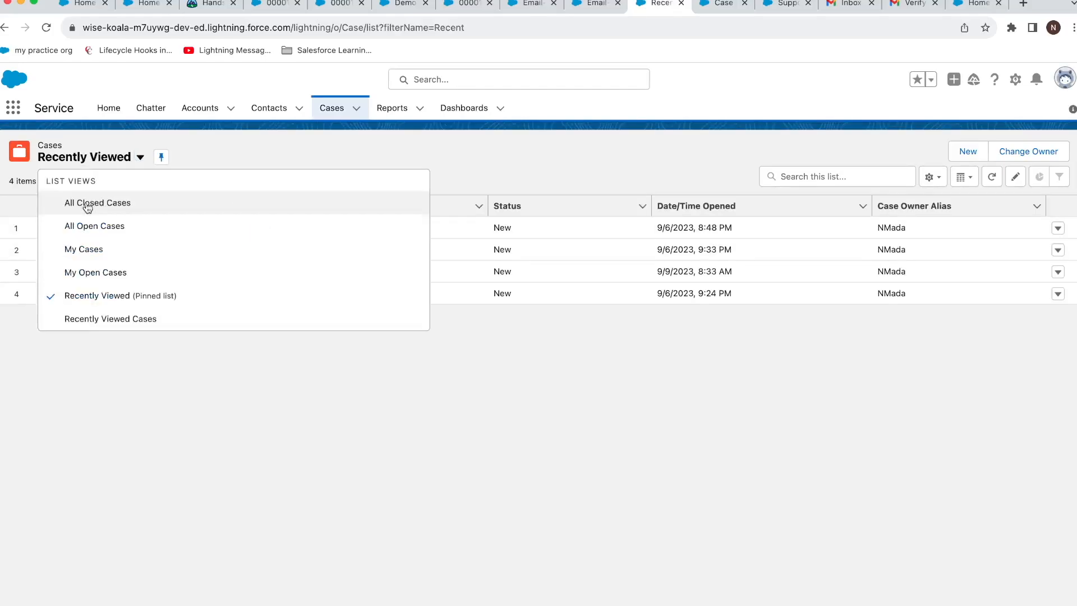
pyautogui.click(89, 226)
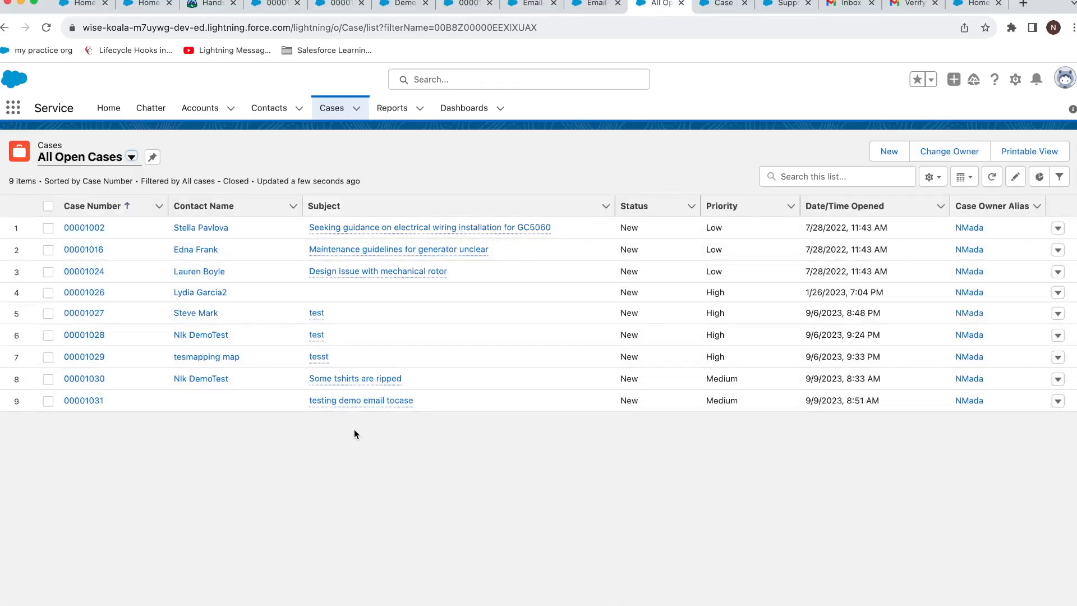
pyautogui.moveTo(326, 409)
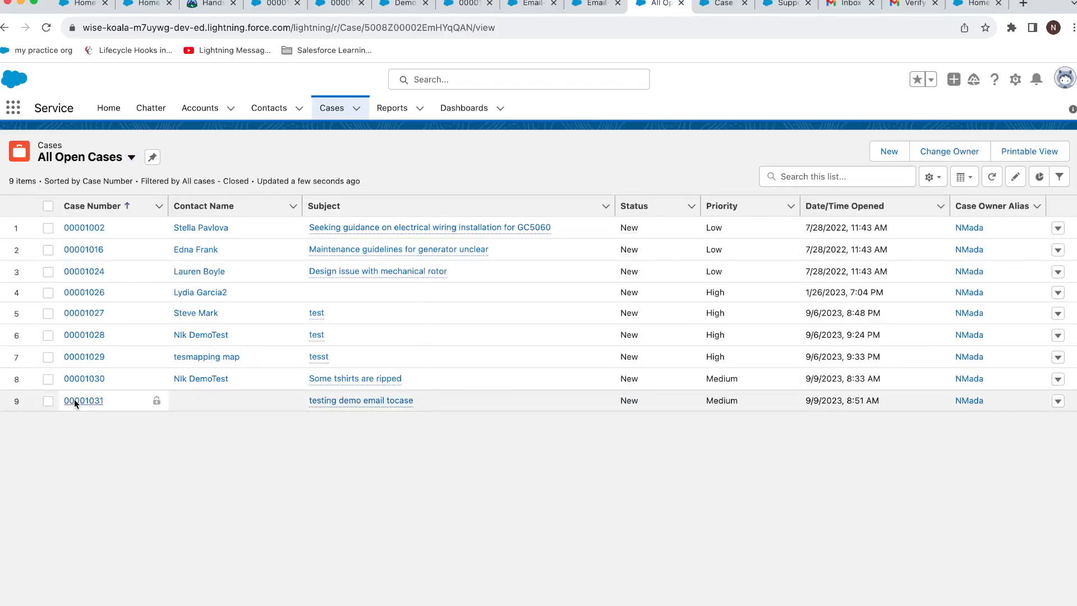
pyautogui.click(74, 402)
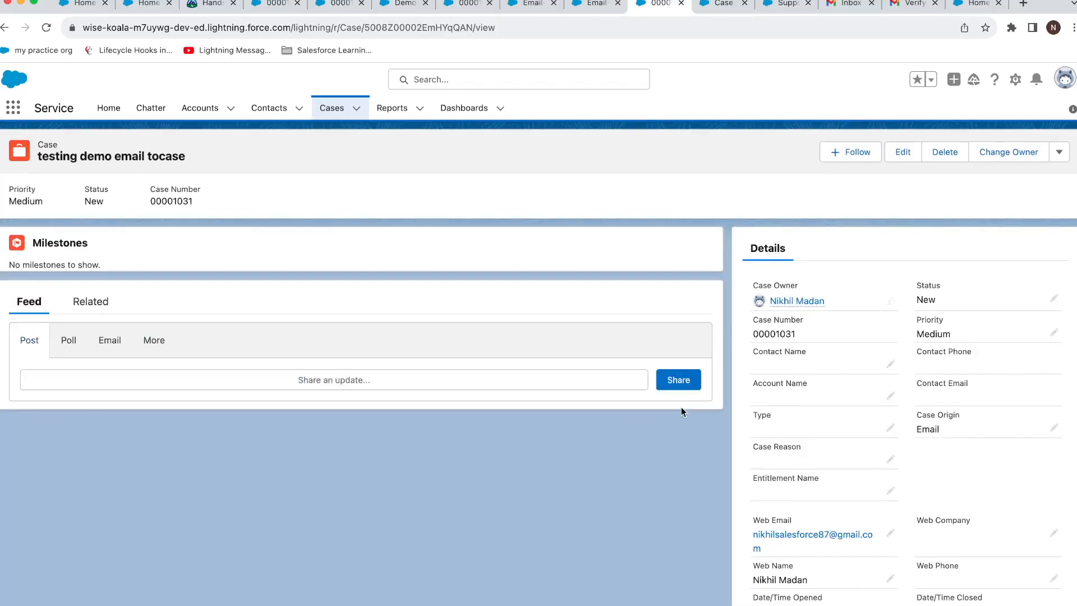
pyautogui.click(100, 307)
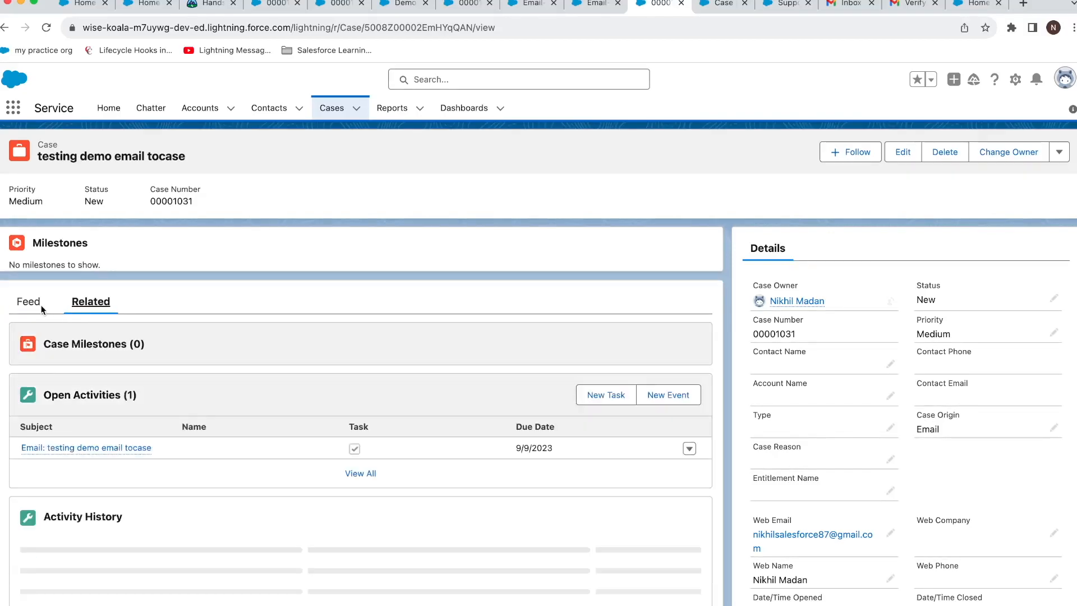
# Open the case's In Progress email task, then go to Setup home.
pyautogui.scroll(-3, 109, 331)
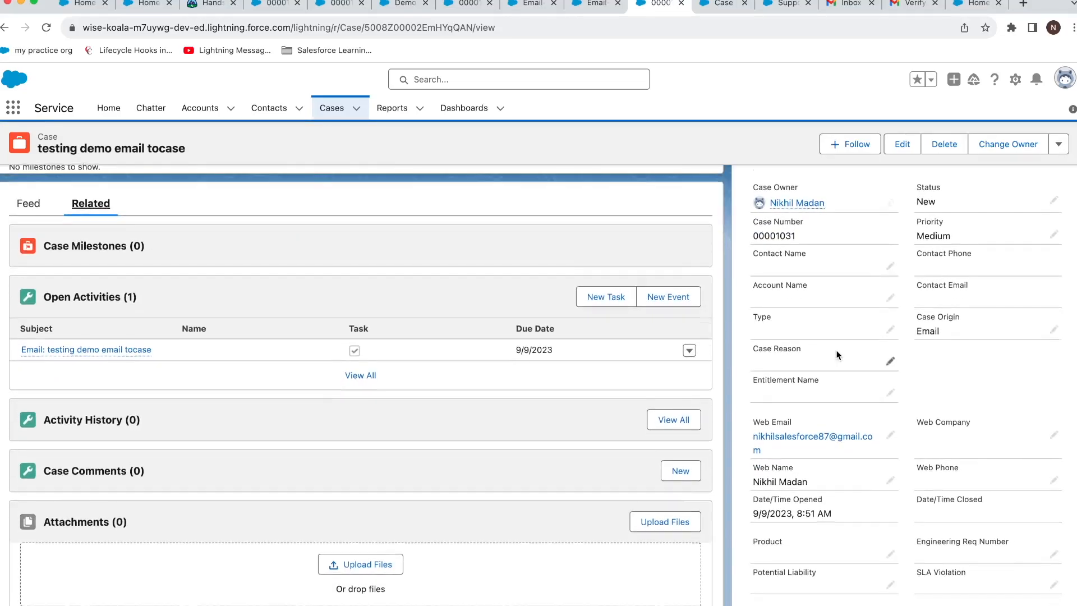
pyautogui.scroll(-2, 837, 309)
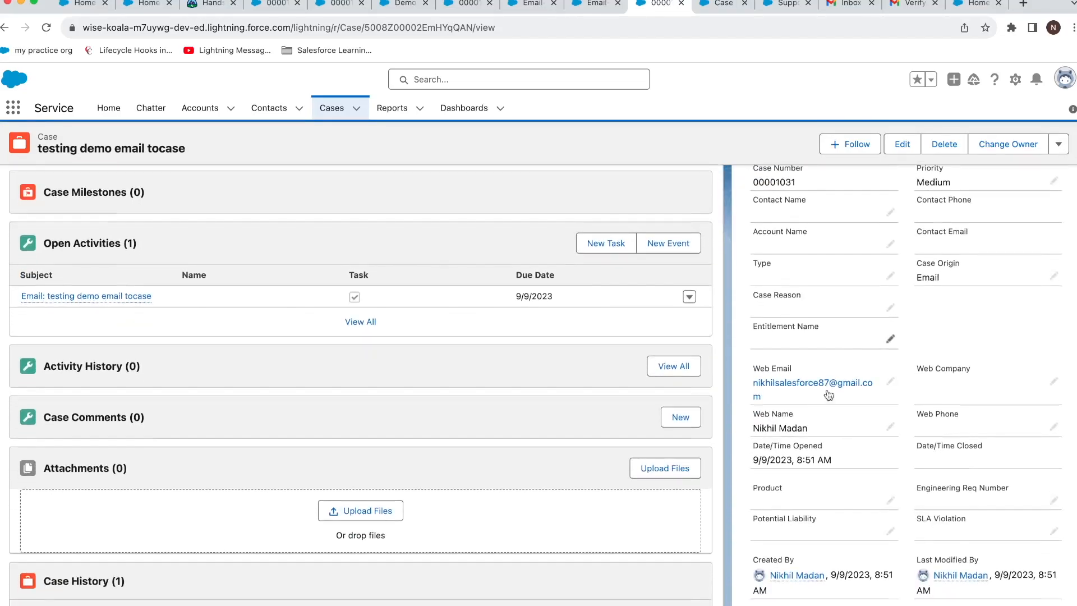
pyautogui.scroll(-2, 841, 381)
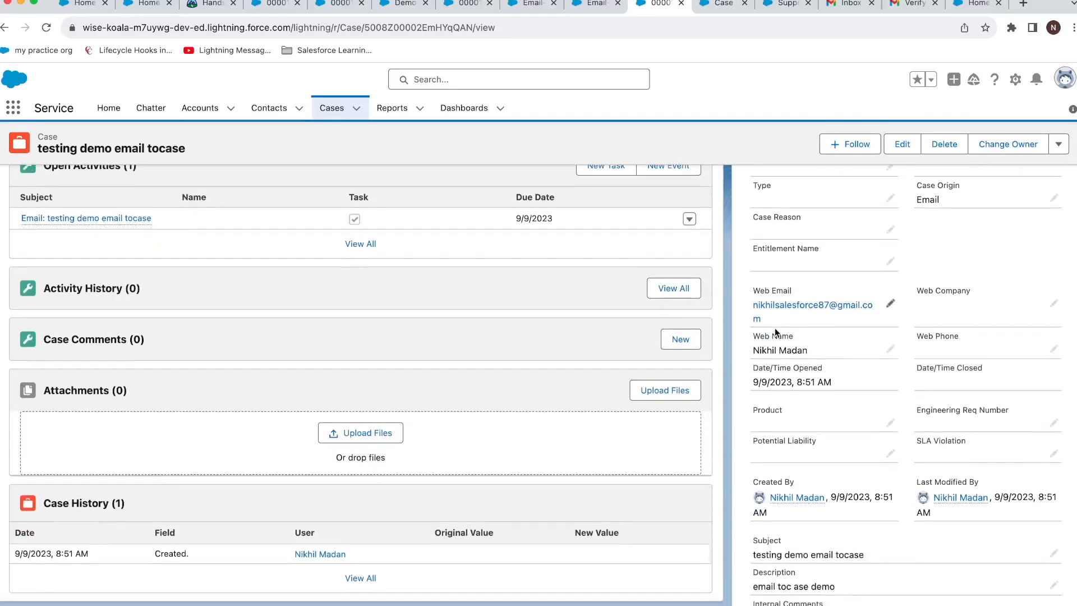
pyautogui.scroll(-2, 776, 328)
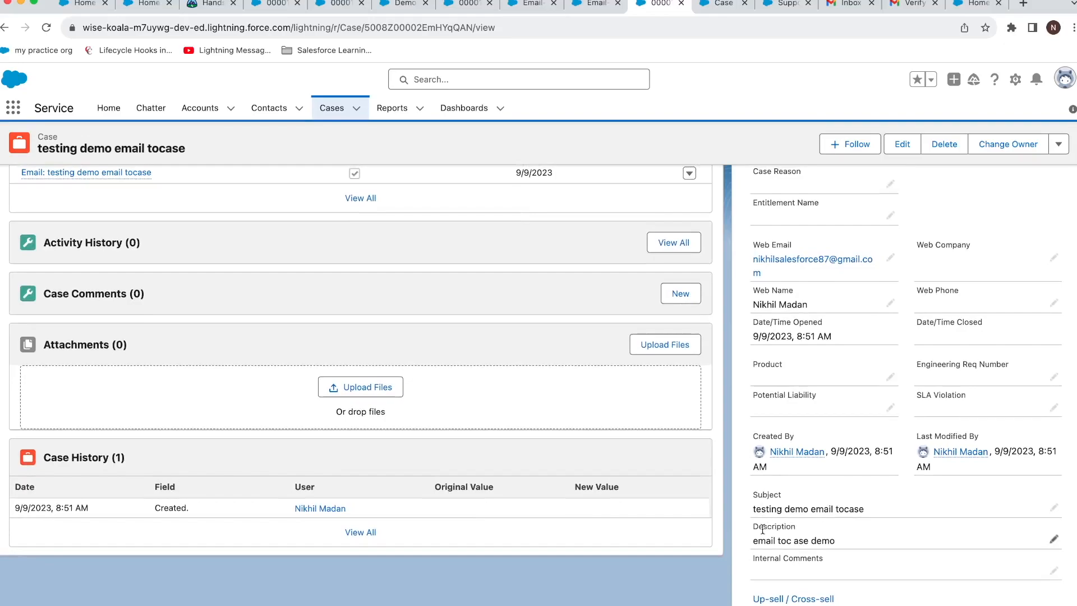
pyautogui.scroll(8, 339, 387)
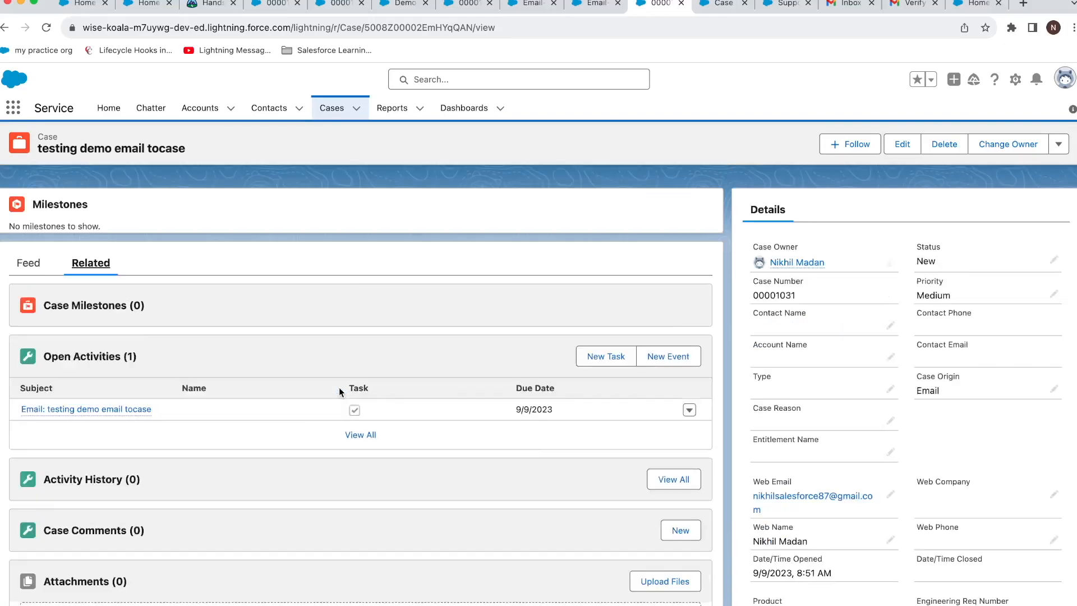
pyautogui.scroll(-5, 170, 347)
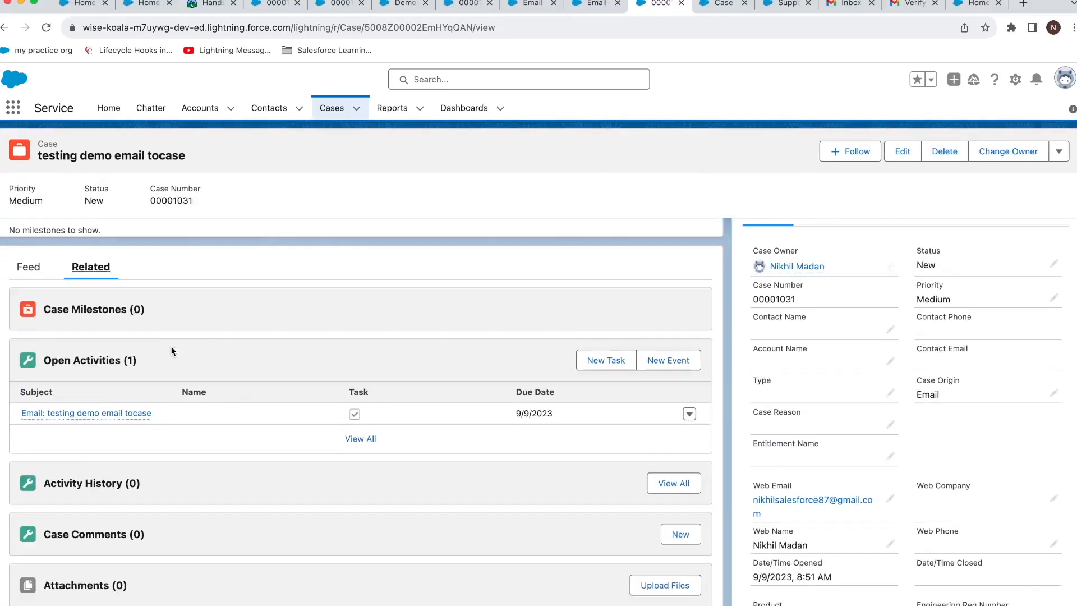
pyautogui.scroll(-4, 172, 350)
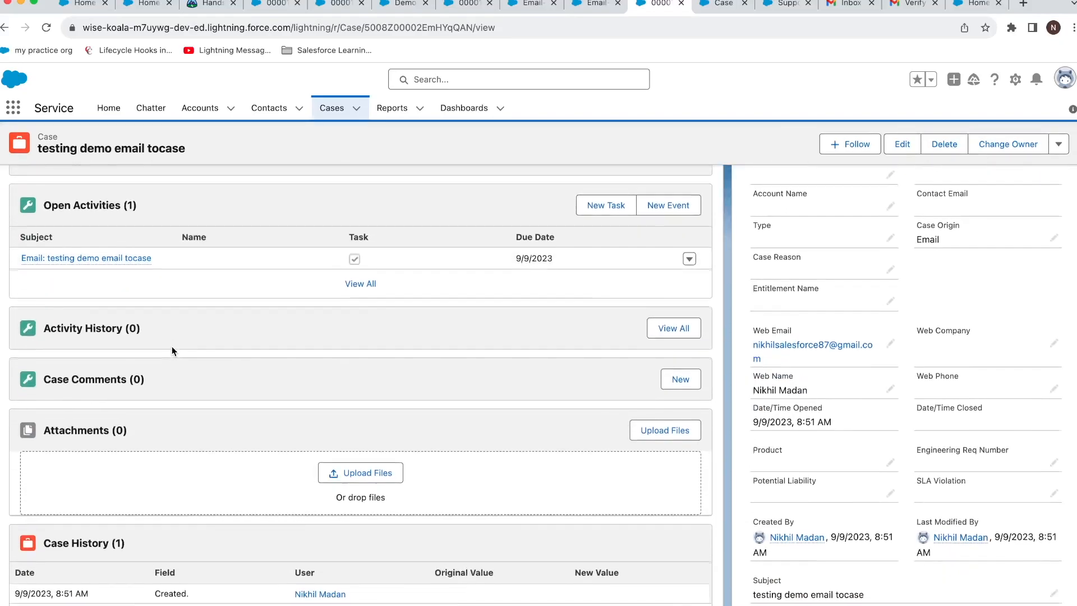
pyautogui.scroll(6, 172, 349)
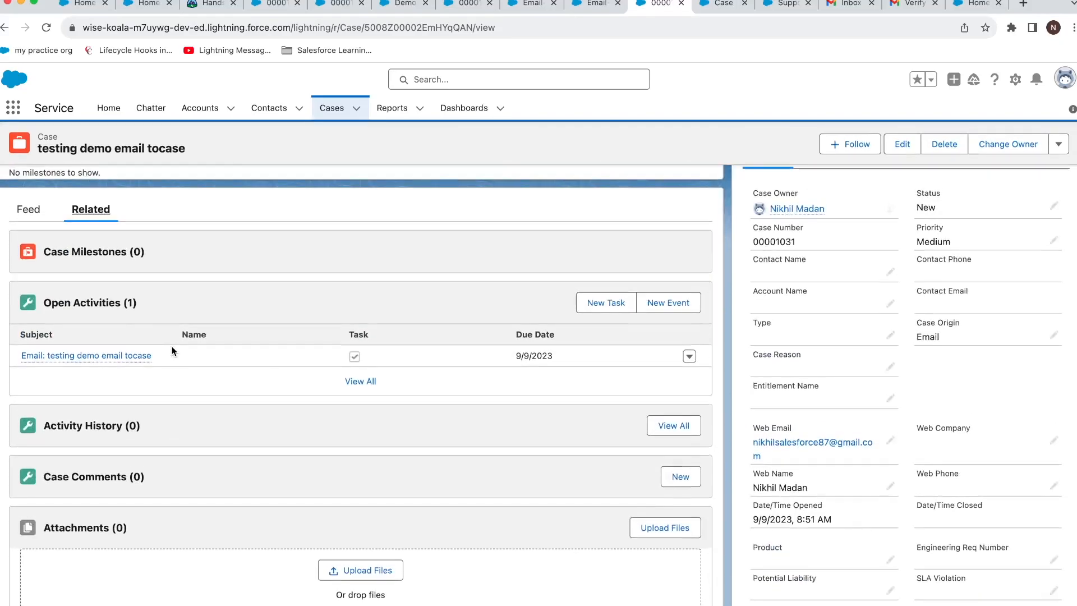
pyautogui.moveTo(137, 359)
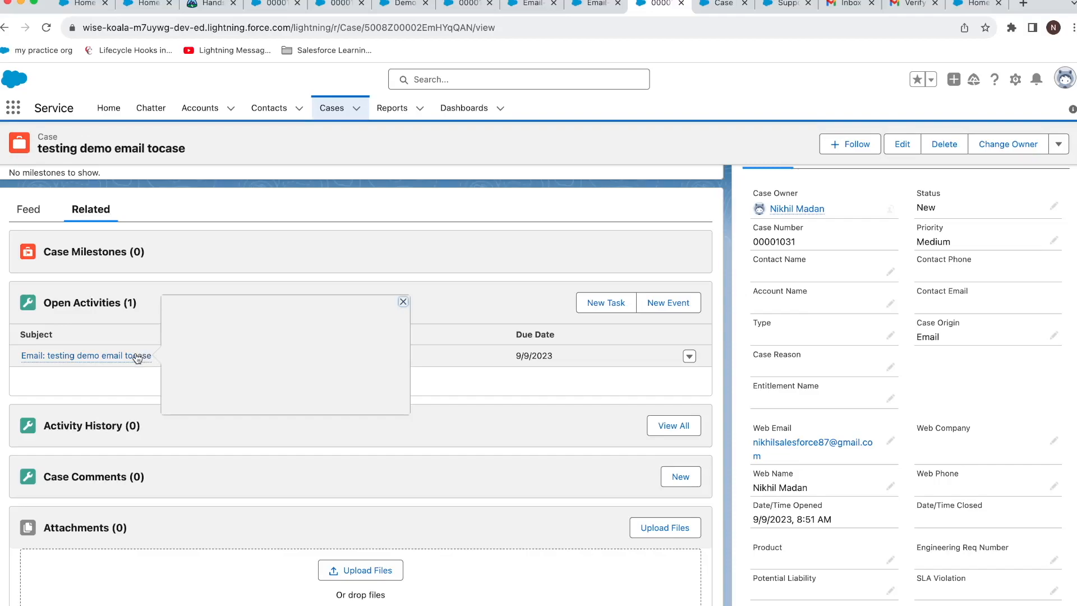
pyautogui.click(136, 356)
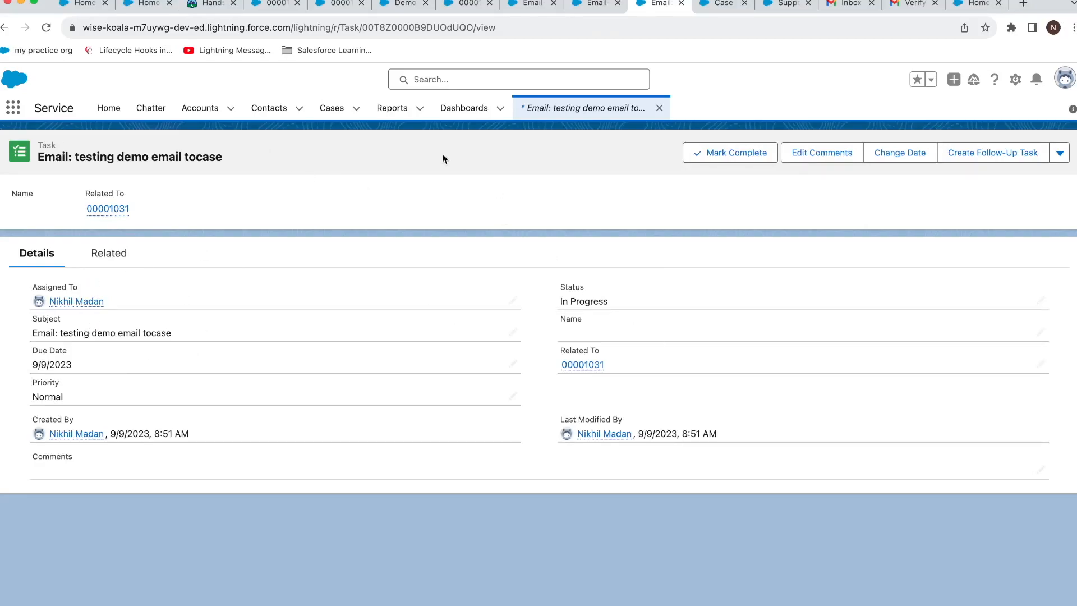
pyautogui.click(1016, 81)
pyautogui.click(993, 113)
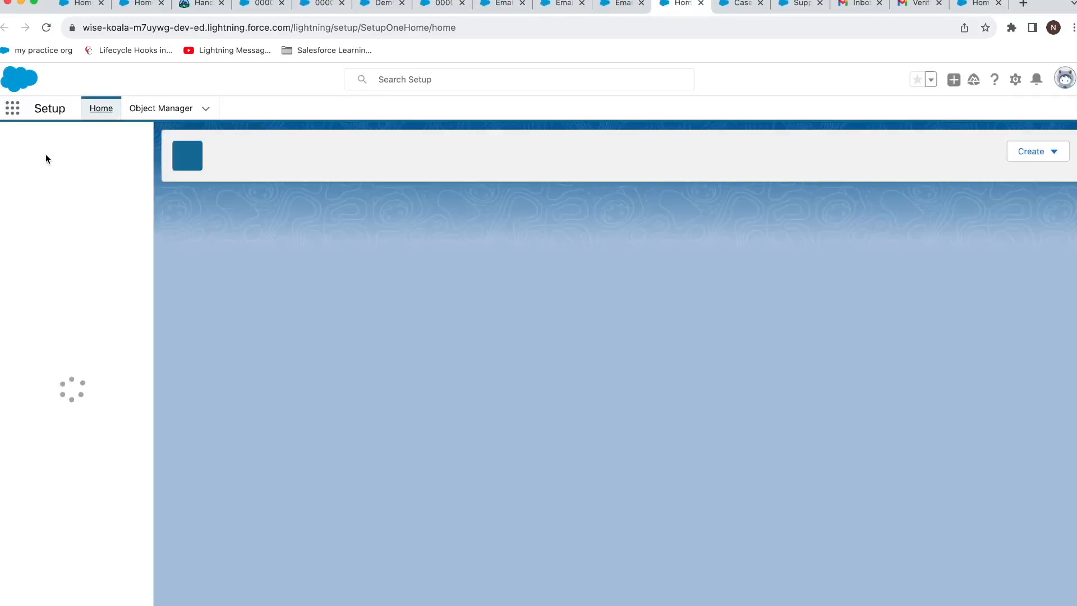
# Open the Web-to-Case HTML Generator from Setup and add the Priority field to the form.
pyautogui.click(37, 143)
pyautogui.write('web')
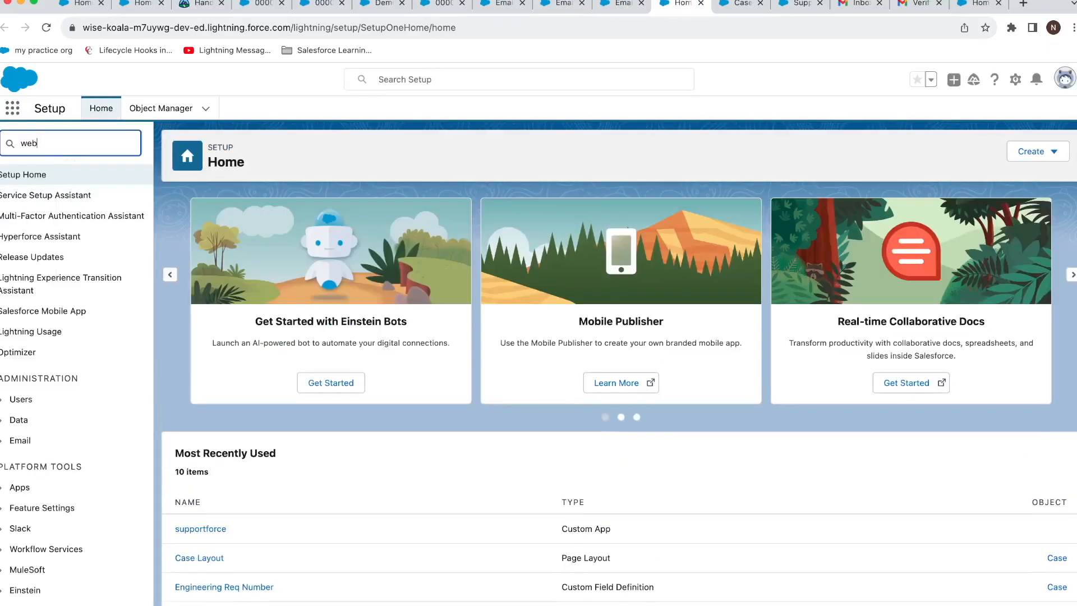
pyautogui.write(' t')
pyautogui.press('BackSpace')
pyautogui.press('BackSpace')
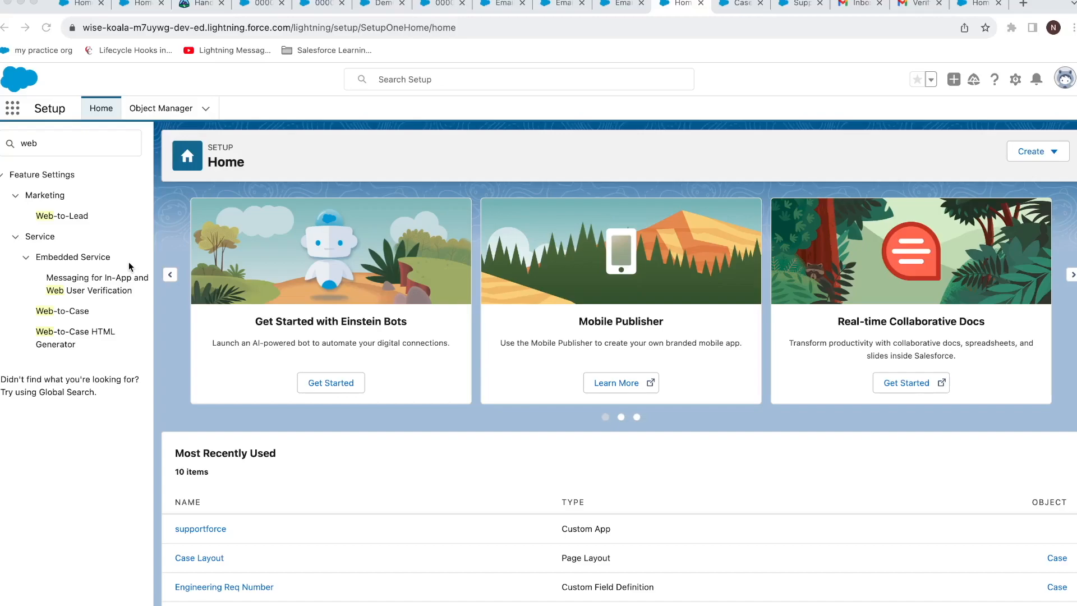
pyautogui.click(90, 333)
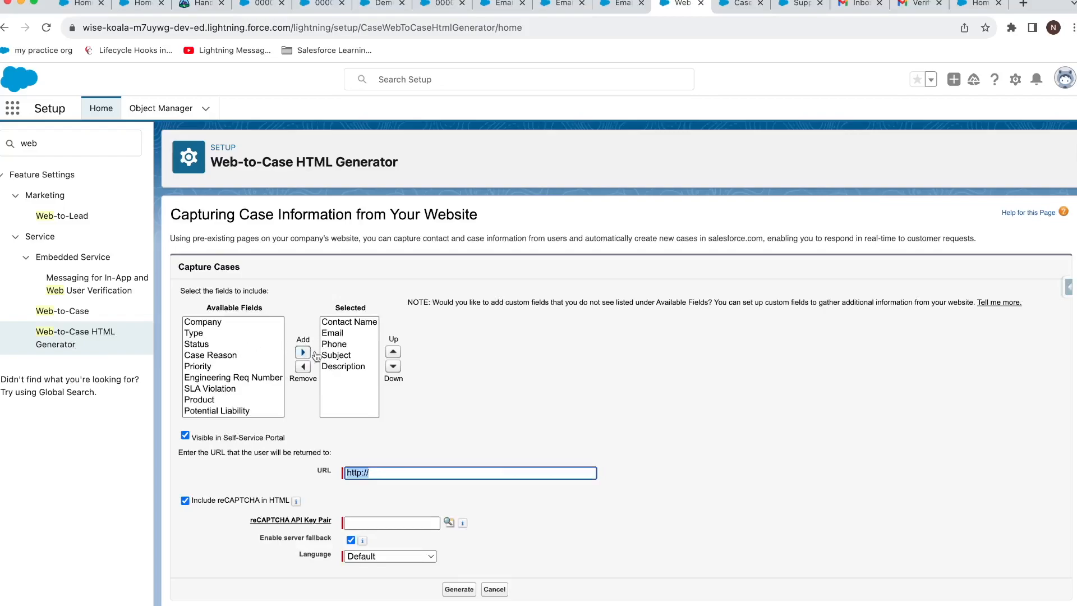
pyautogui.click(224, 359)
pyautogui.click(223, 366)
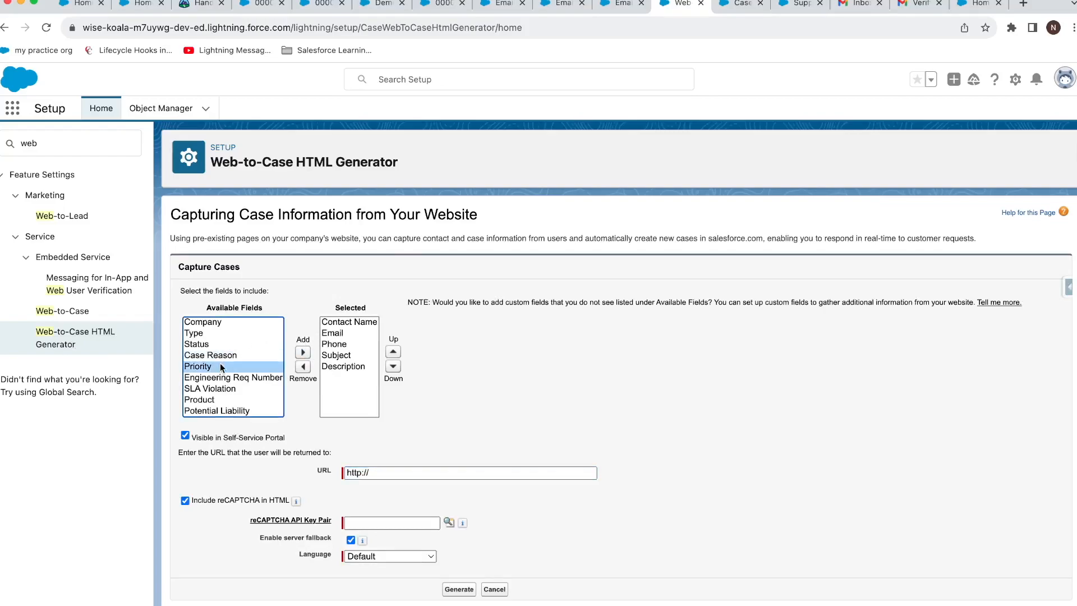
pyautogui.click(303, 352)
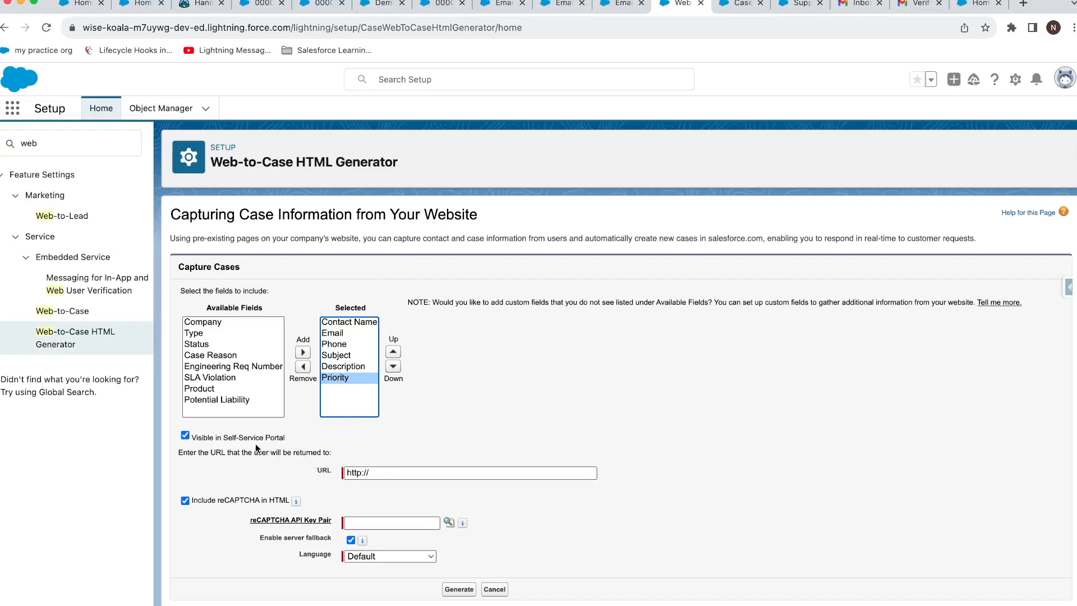
pyautogui.click(239, 437)
pyautogui.click(239, 438)
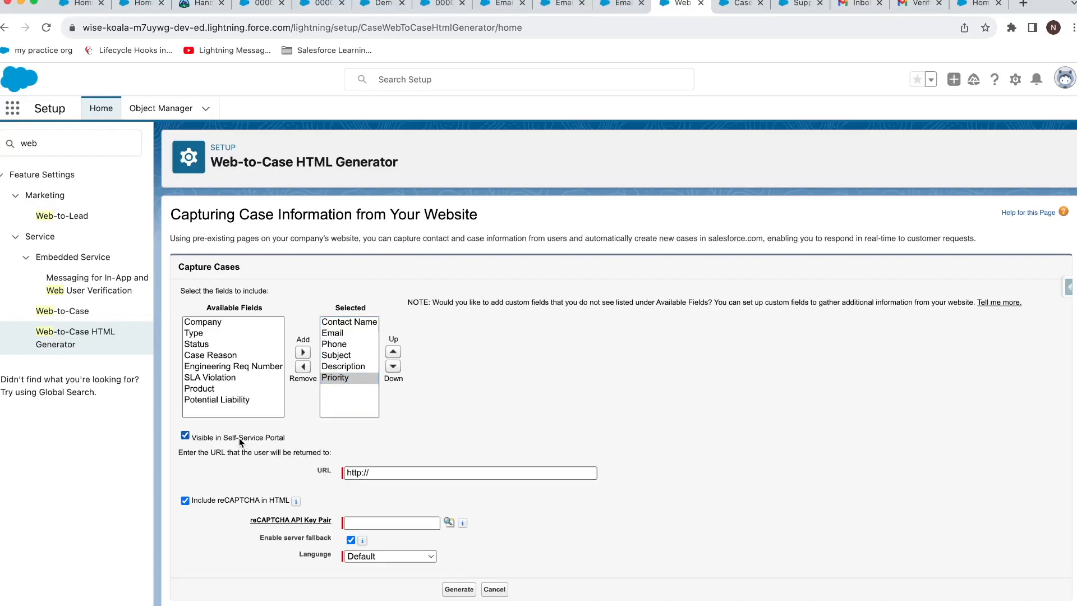
pyautogui.click(372, 473)
pyautogui.write('google.com')
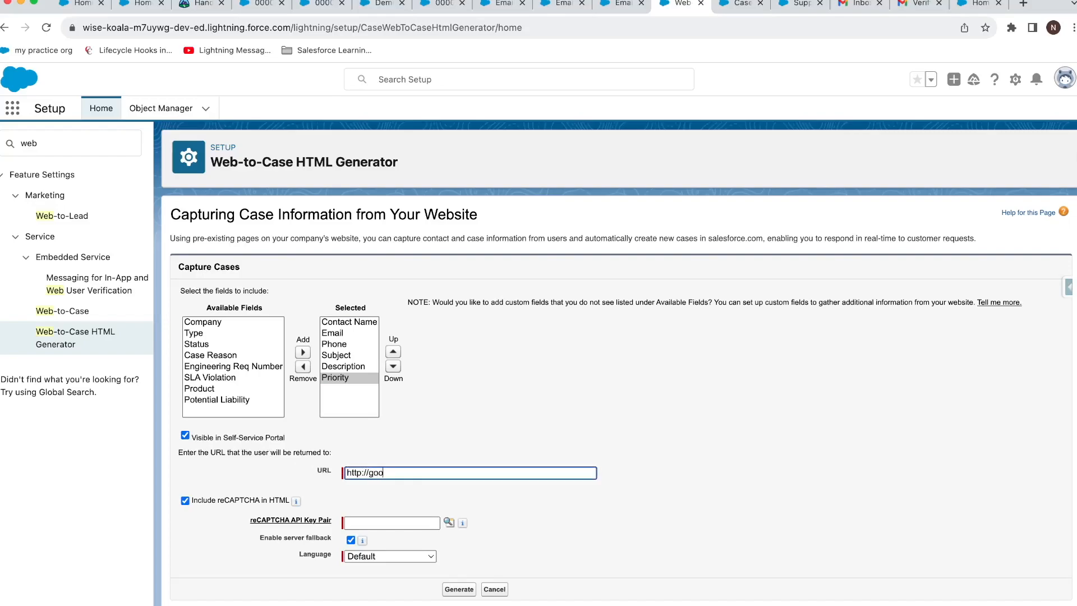
pyautogui.click(371, 473)
pyautogui.write('www.')
pyautogui.click(241, 502)
pyautogui.click(240, 500)
pyautogui.click(454, 557)
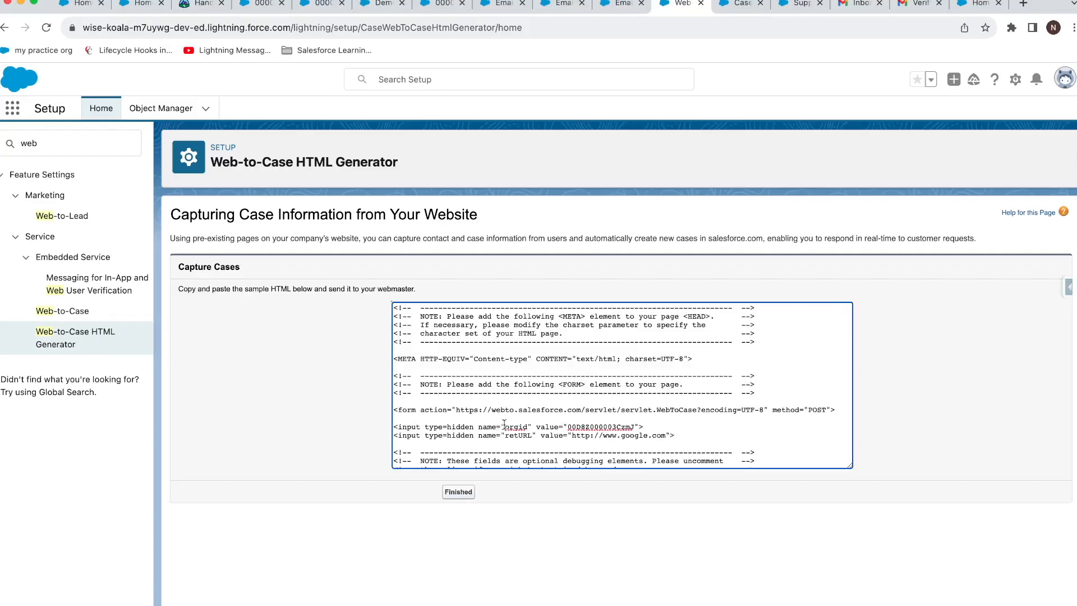
# Select and copy all of the generated Web-to-Case HTML code.
pyautogui.click(752, 427)
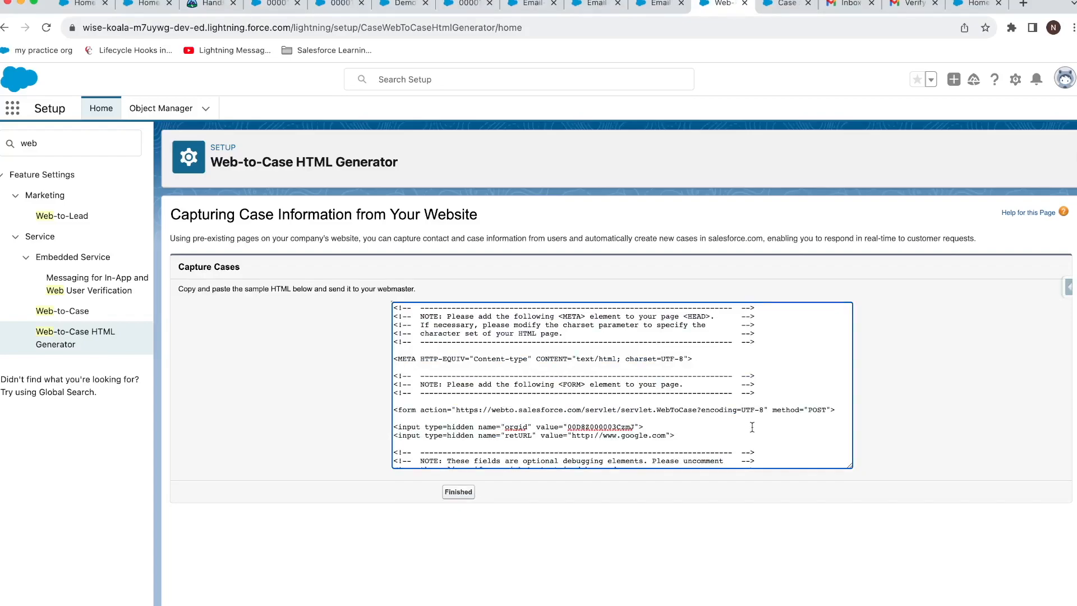
pyautogui.press('super+a')
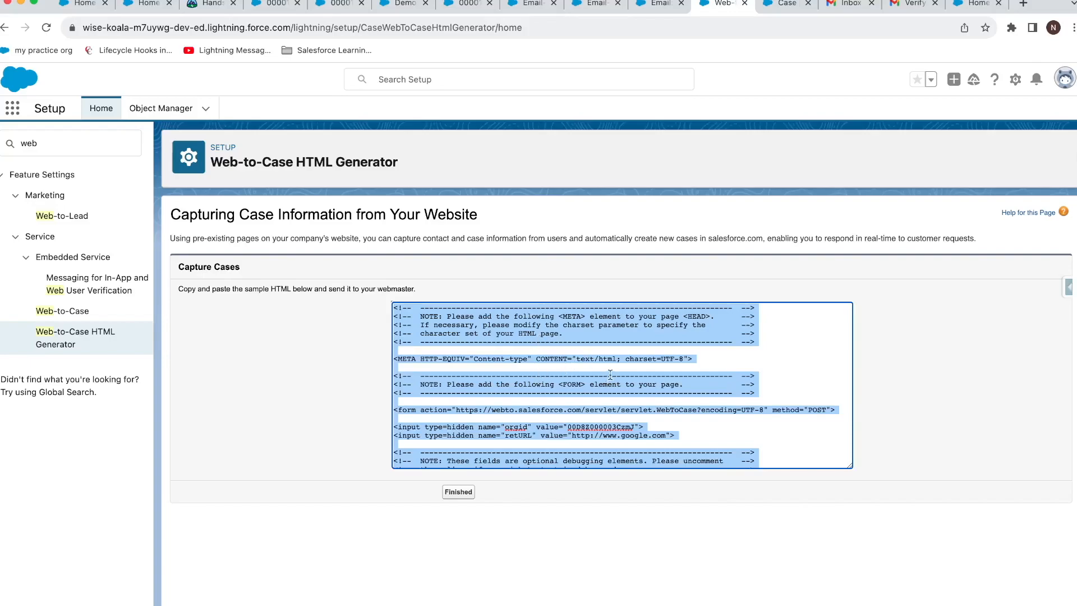
pyautogui.scroll(-1, 610, 373)
pyautogui.scroll(-5, 610, 373)
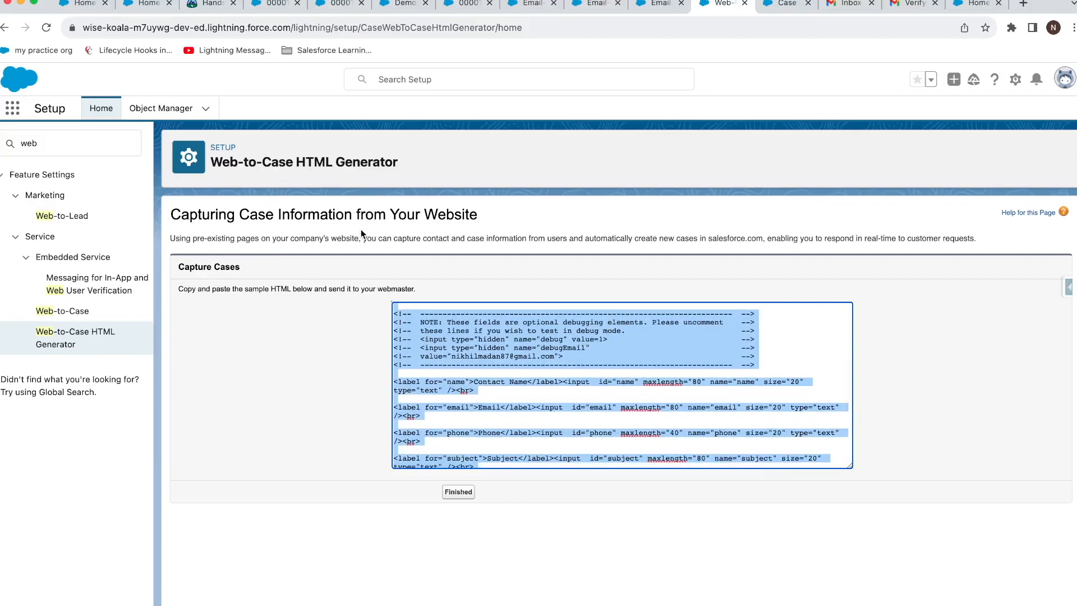
pyautogui.press('super+space')
# Launch TextEdit, paste the copied form HTML, and convert the document to plain text.
pyautogui.write('text')
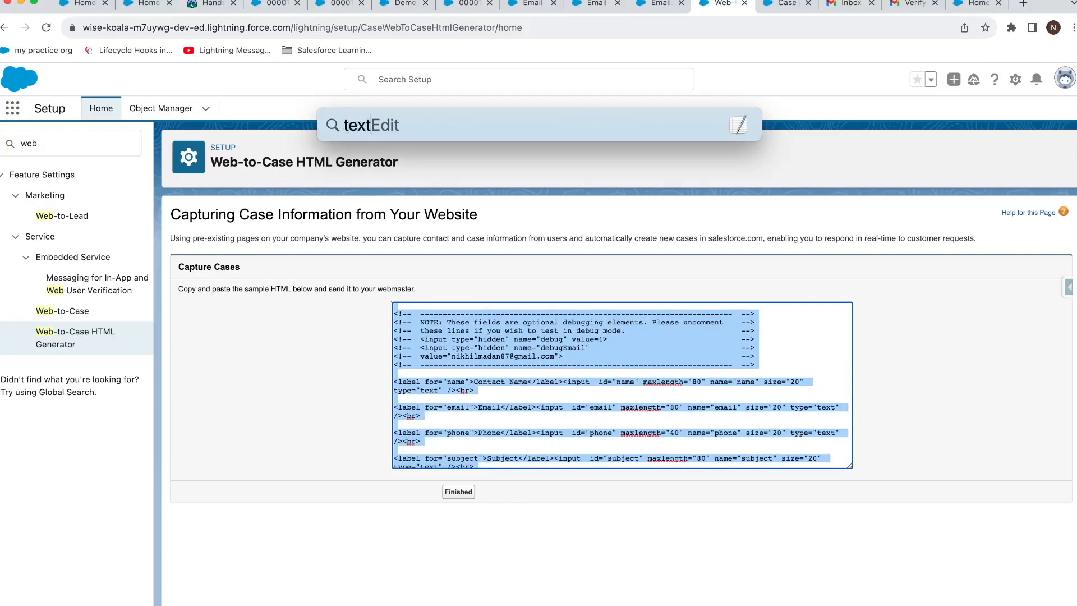
pyautogui.press('Return')
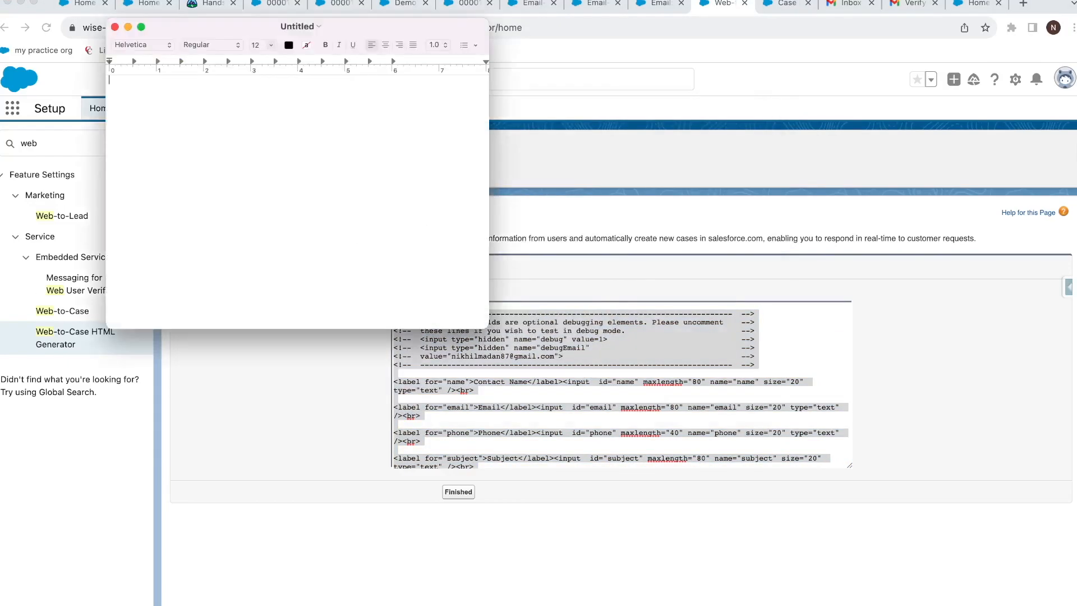
pyautogui.press('super+v')
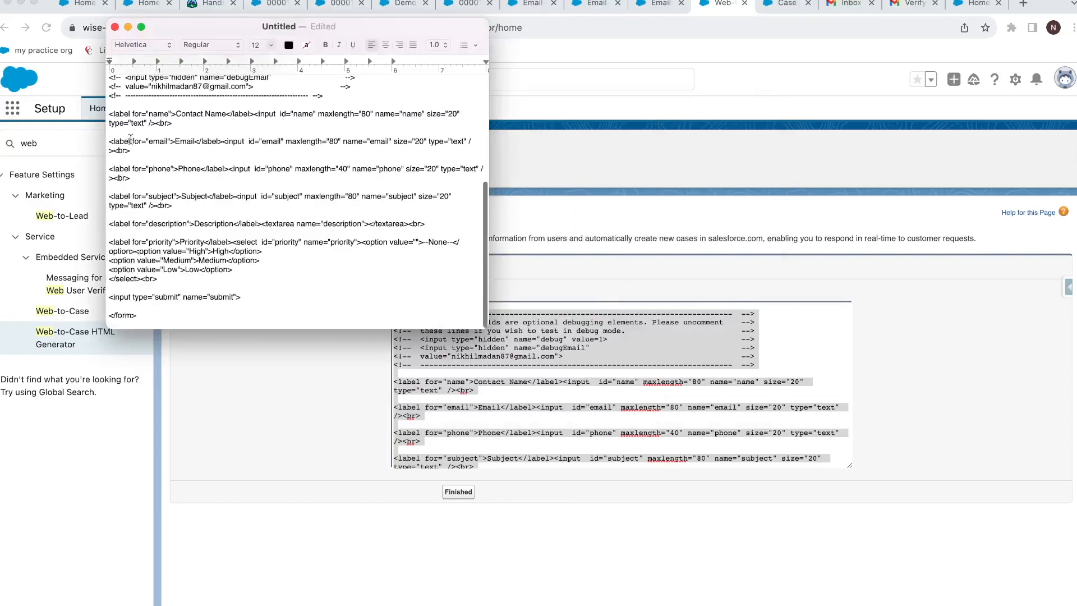
pyautogui.click(137, 0)
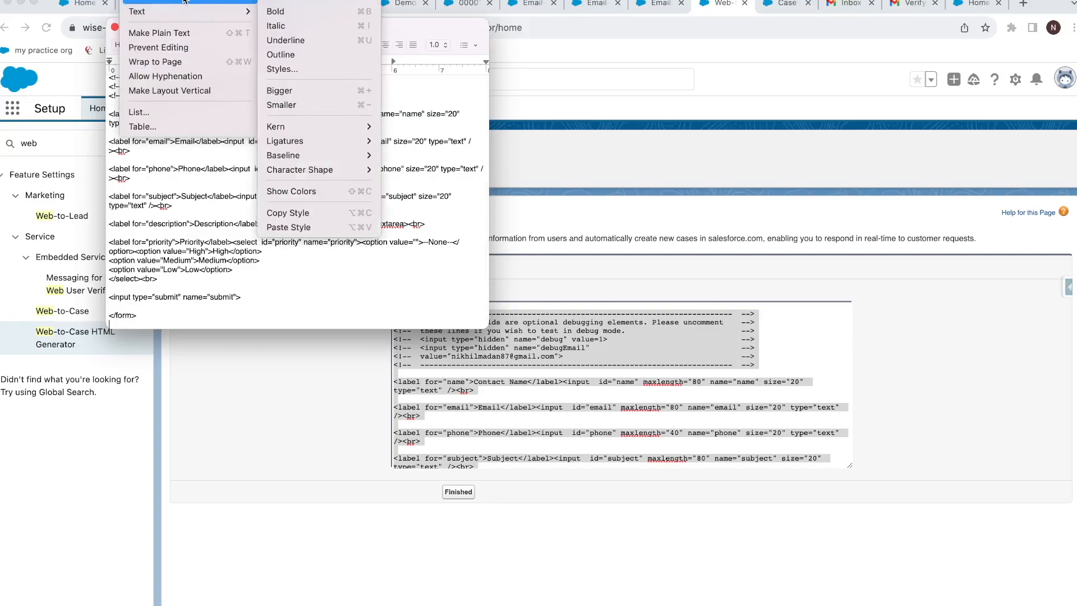
pyautogui.click(187, 33)
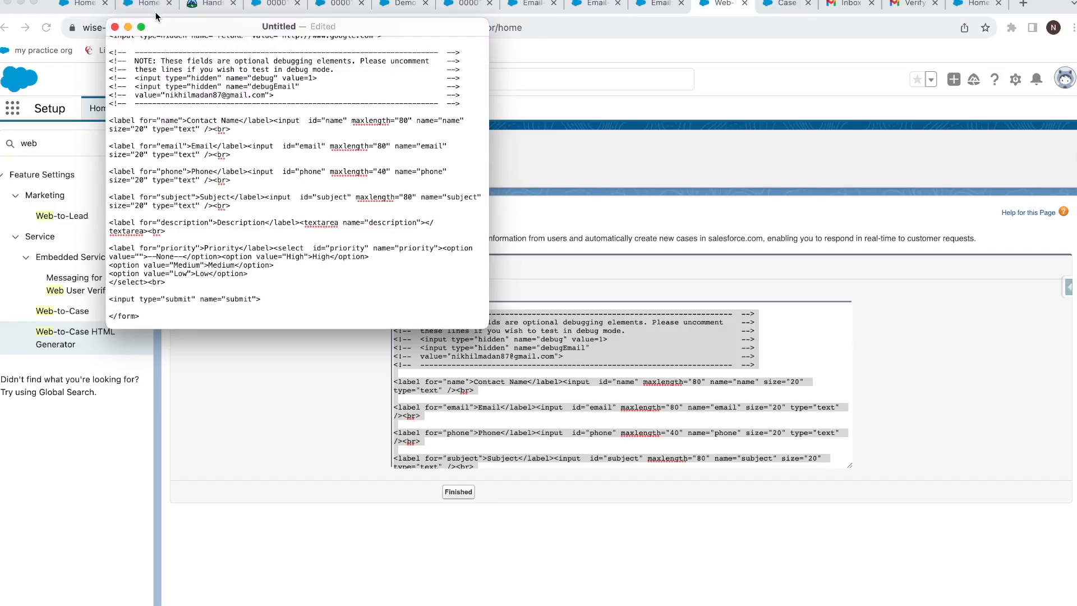
# Save the document as testdemovideo.html on the Desktop and open it in the browser.
pyautogui.press('super+s')
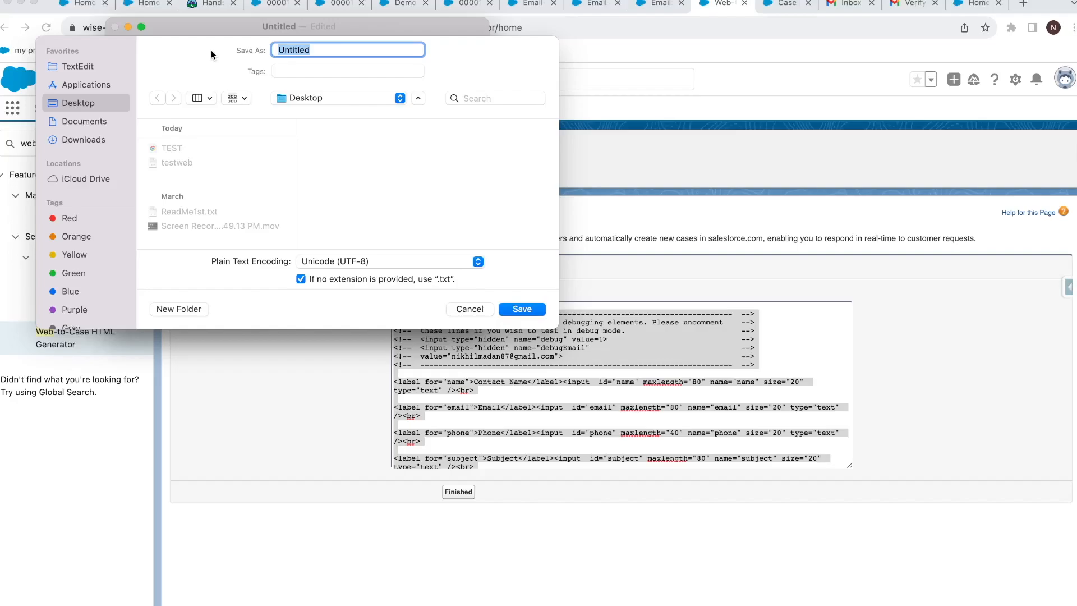
pyautogui.write('testdemovideo.htm')
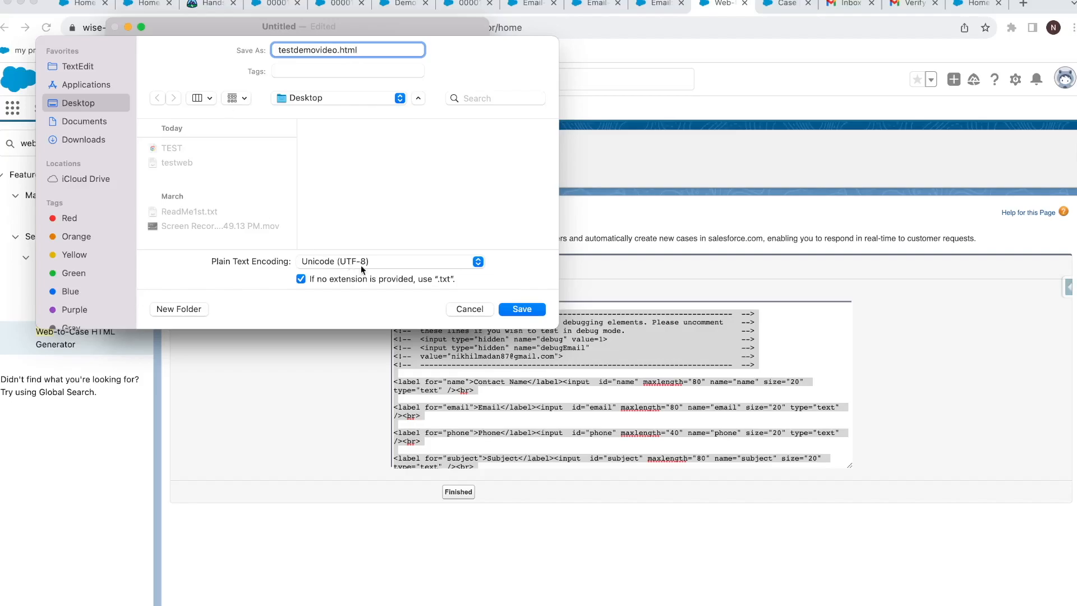
pyautogui.click(516, 310)
pyautogui.click(550, 247)
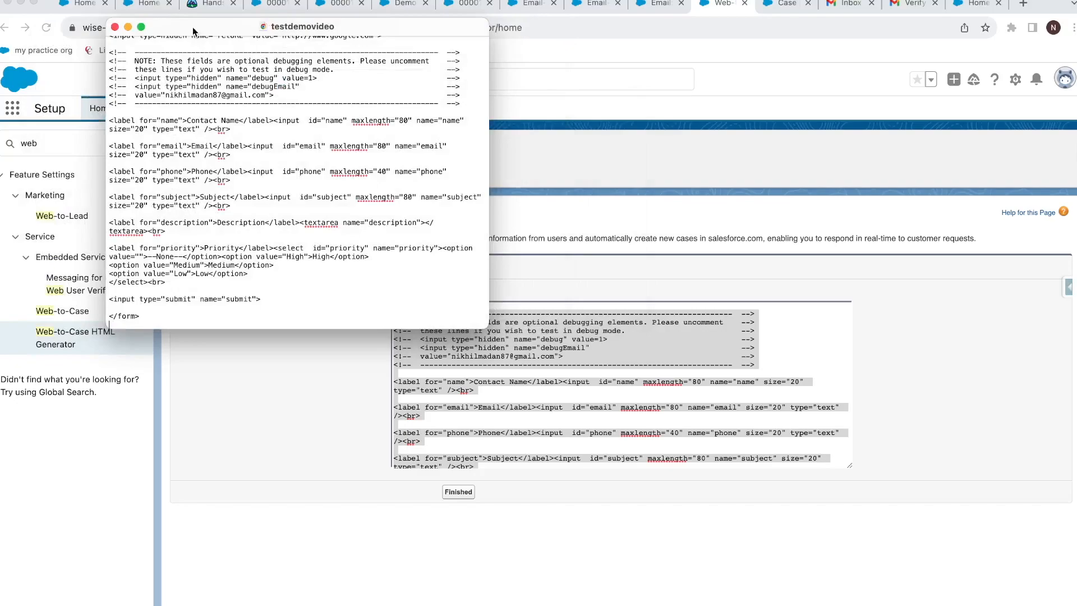
pyautogui.click(24, 2)
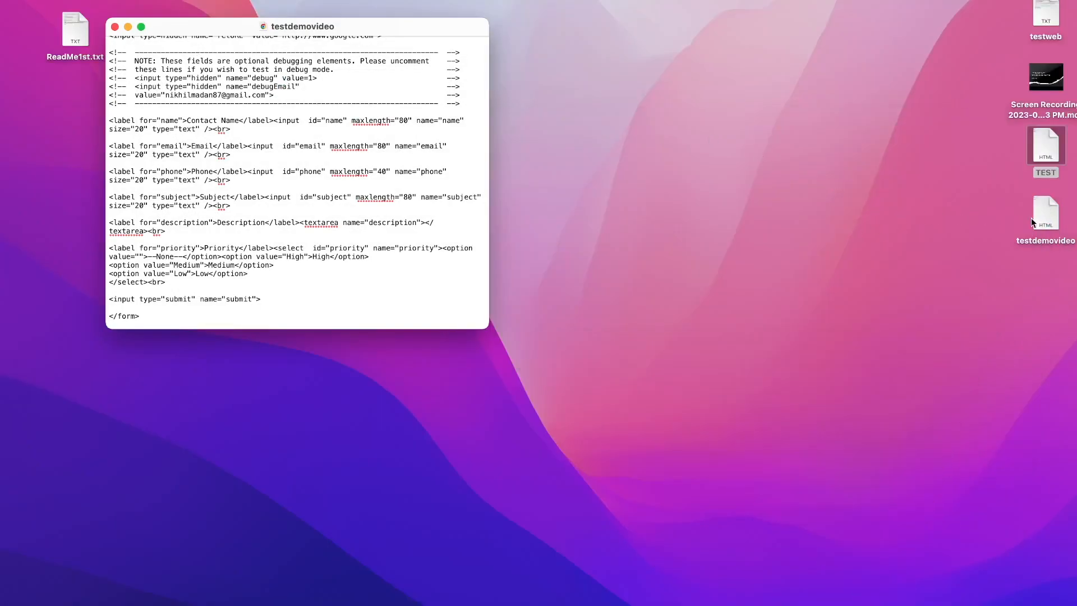
pyautogui.doubleClick(1037, 216)
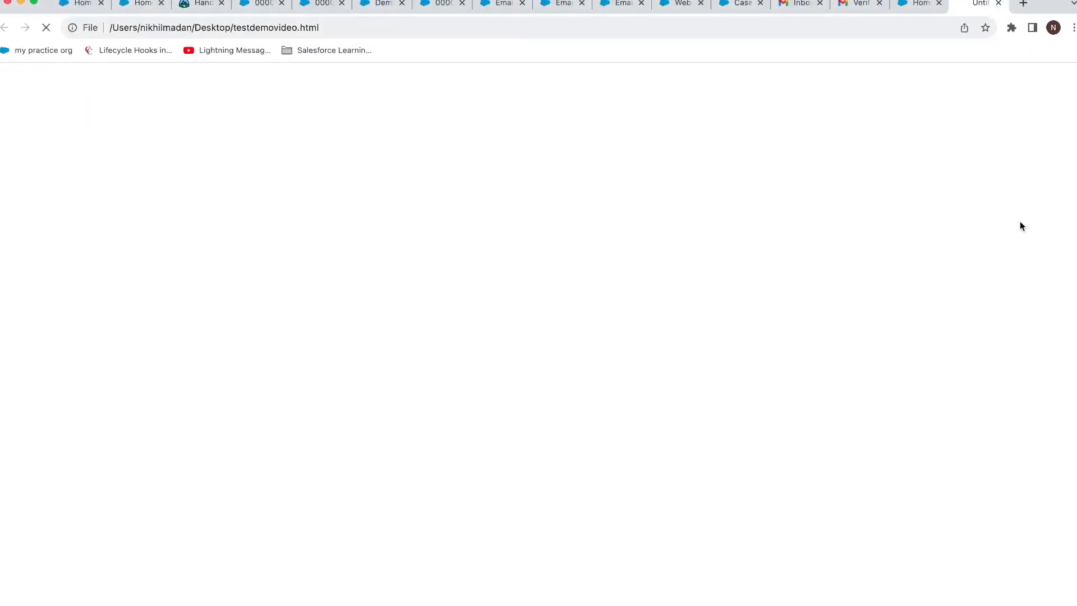
# Fill the form with a saved email, a phone number, subject 'oktesting' and description 'ltetsad'.
pyautogui.click(100, 76)
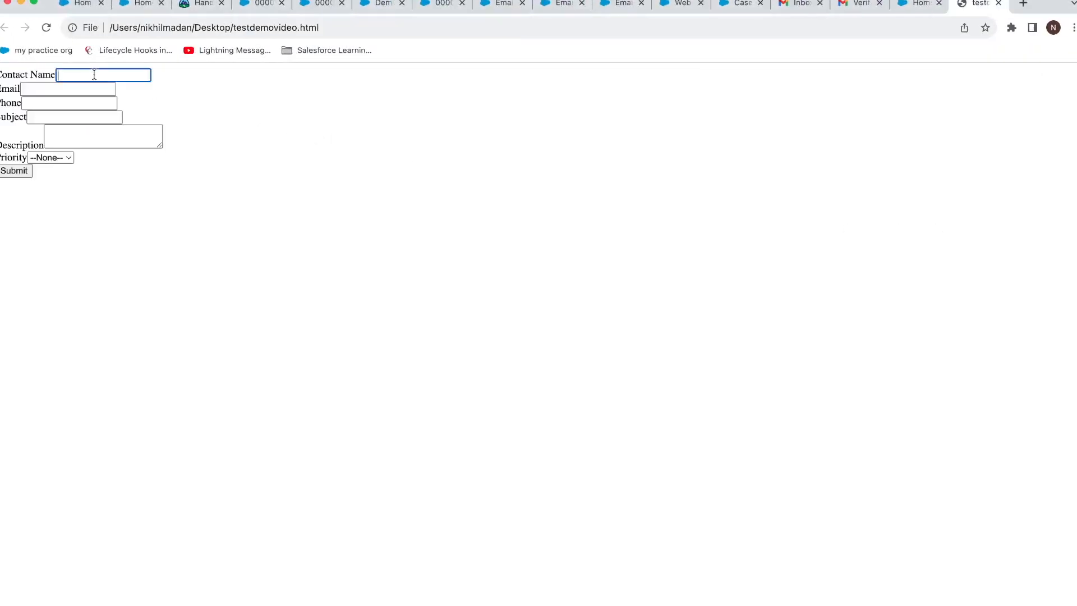
pyautogui.click(87, 88)
pyautogui.click(106, 112)
pyautogui.click(78, 102)
pyautogui.write('2323232')
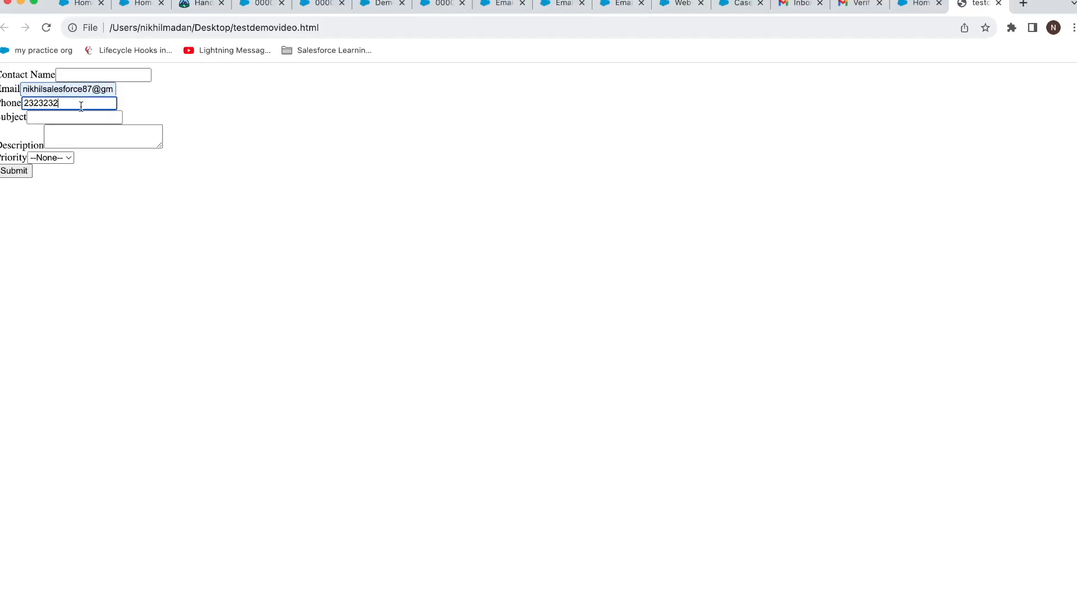
pyautogui.click(83, 112)
pyautogui.write('oktesting')
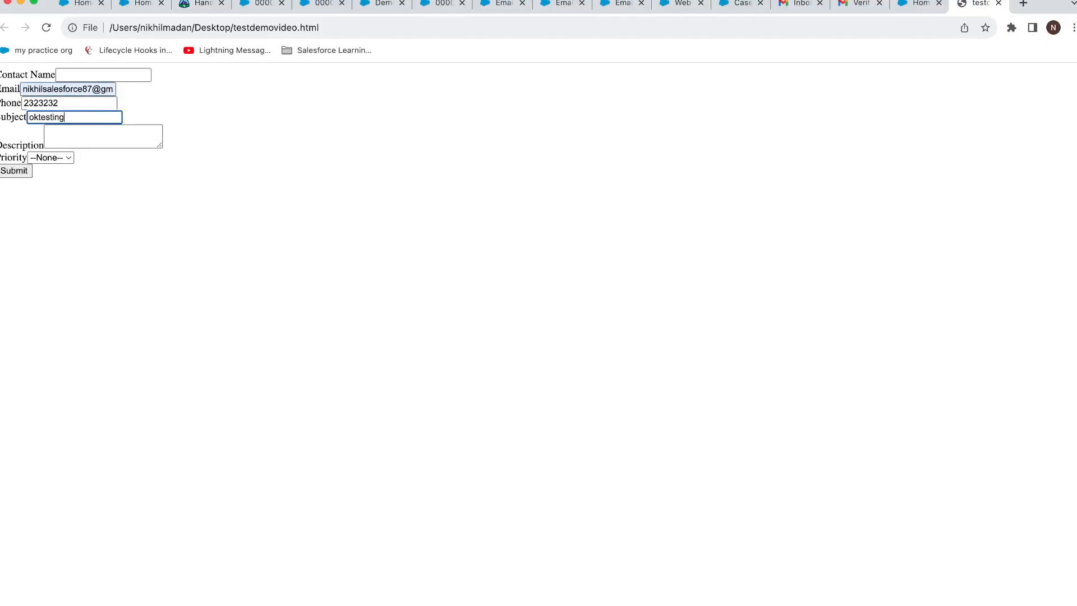
pyautogui.click(85, 136)
pyautogui.write('ltetsad')
# Set the case Priority to High and submit the form.
pyautogui.click(65, 158)
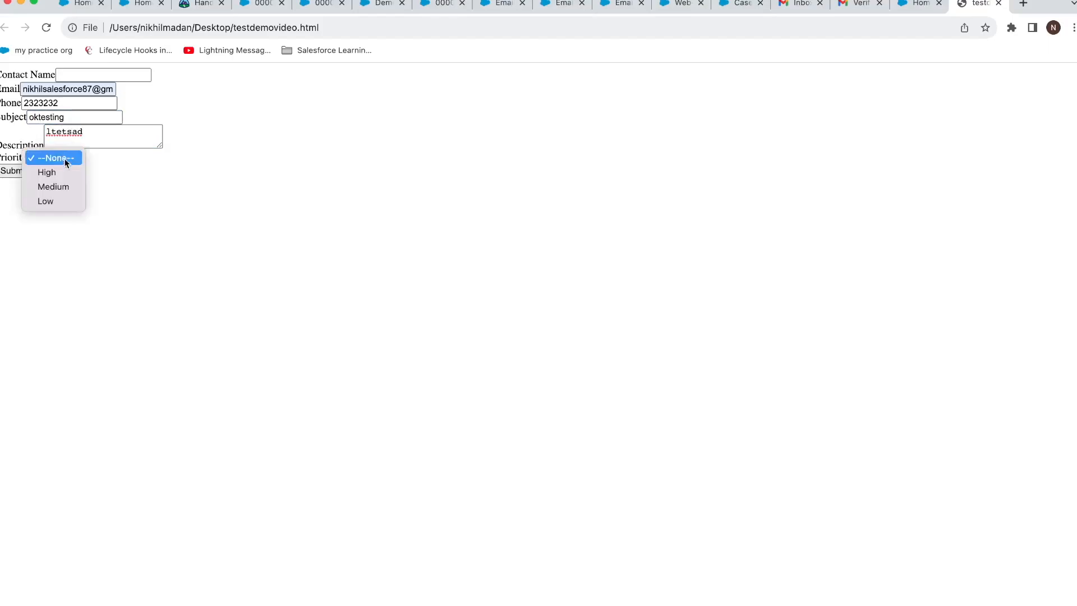
pyautogui.click(56, 172)
pyautogui.click(24, 170)
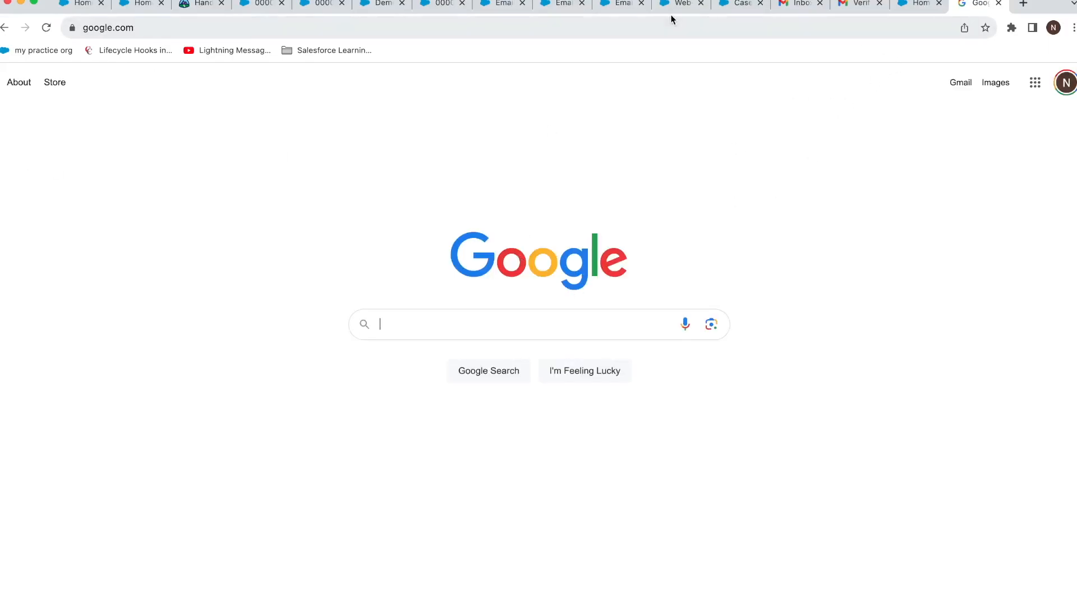
pyautogui.click(493, 9)
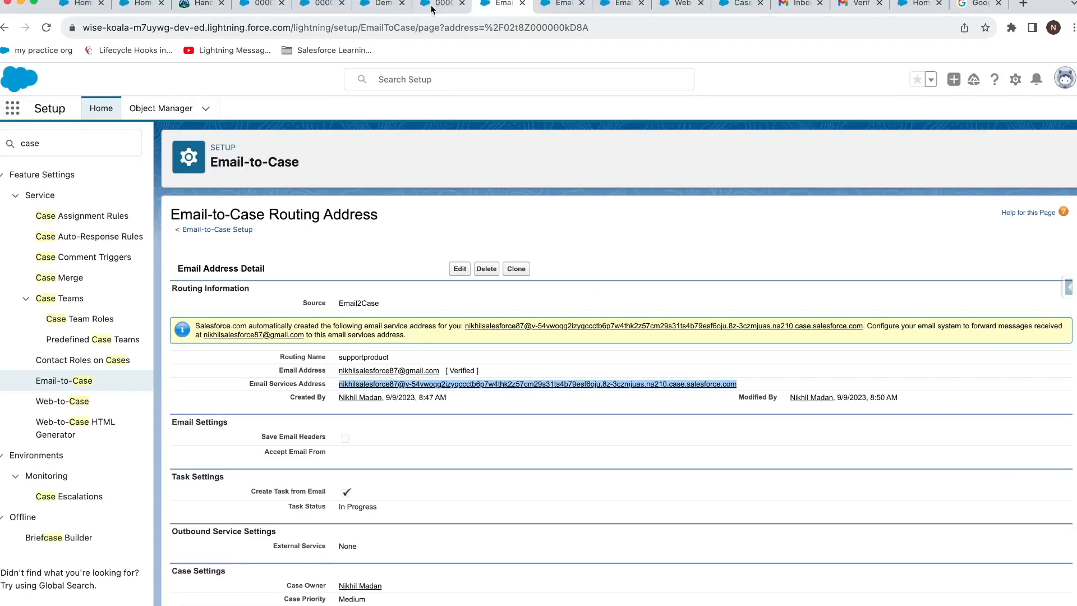
# Open Cases via the App Launcher, show All Open Cases, and open the 'oktesting' case record.
pyautogui.click(13, 109)
pyautogui.write('case')
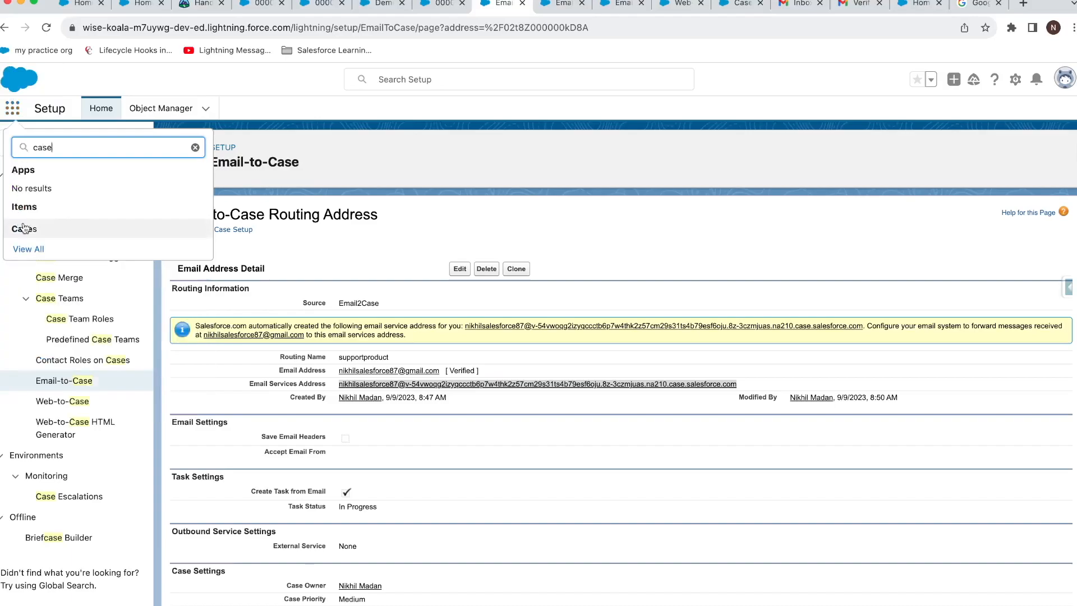
pyautogui.click(23, 228)
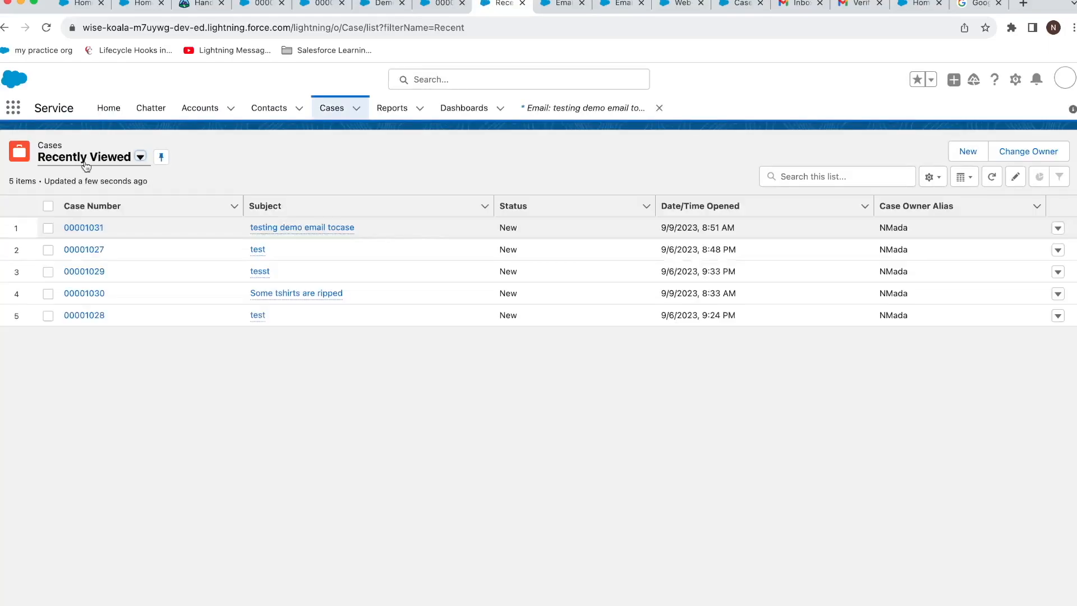
pyautogui.click(82, 162)
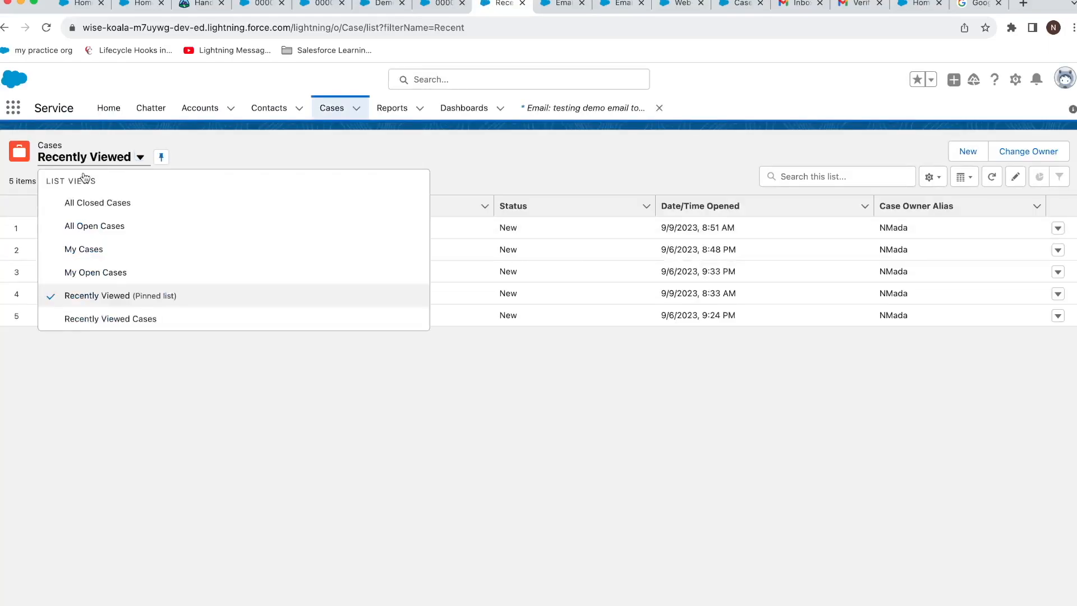
pyautogui.click(86, 224)
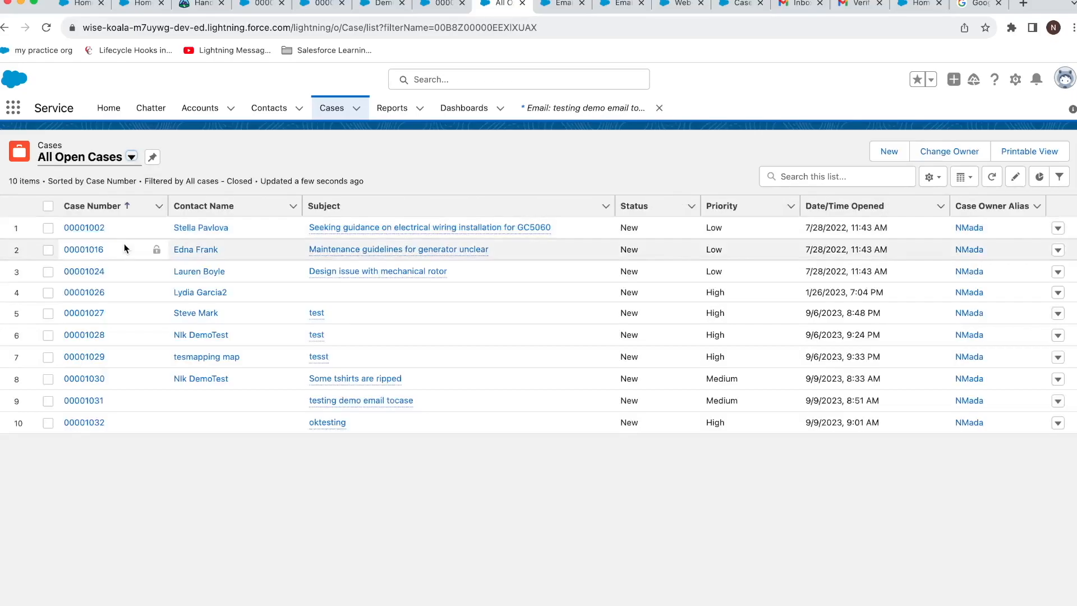
pyautogui.click(329, 424)
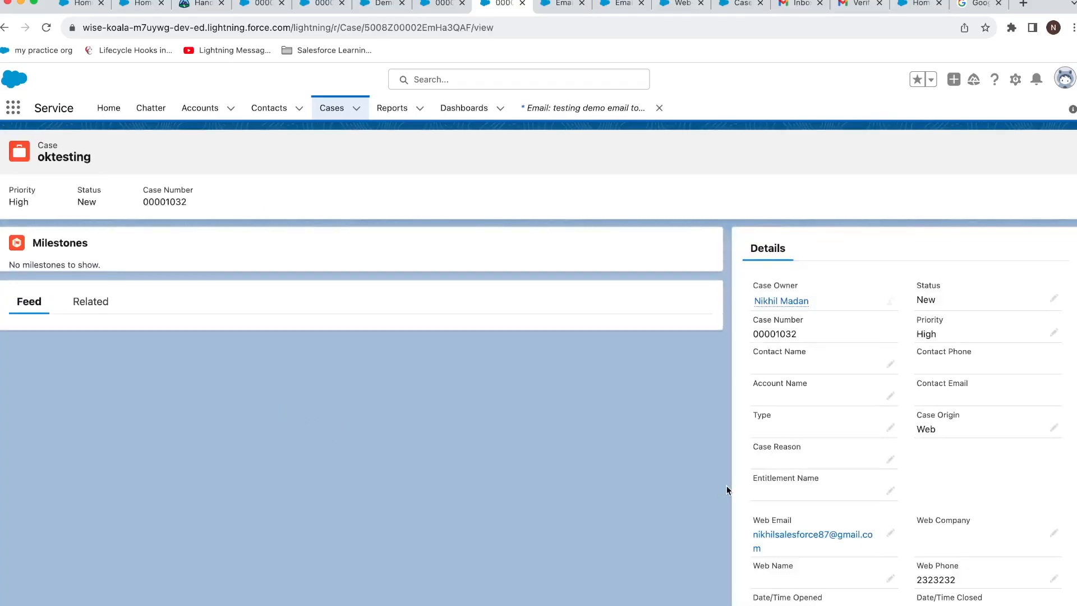
pyautogui.scroll(-5, 727, 490)
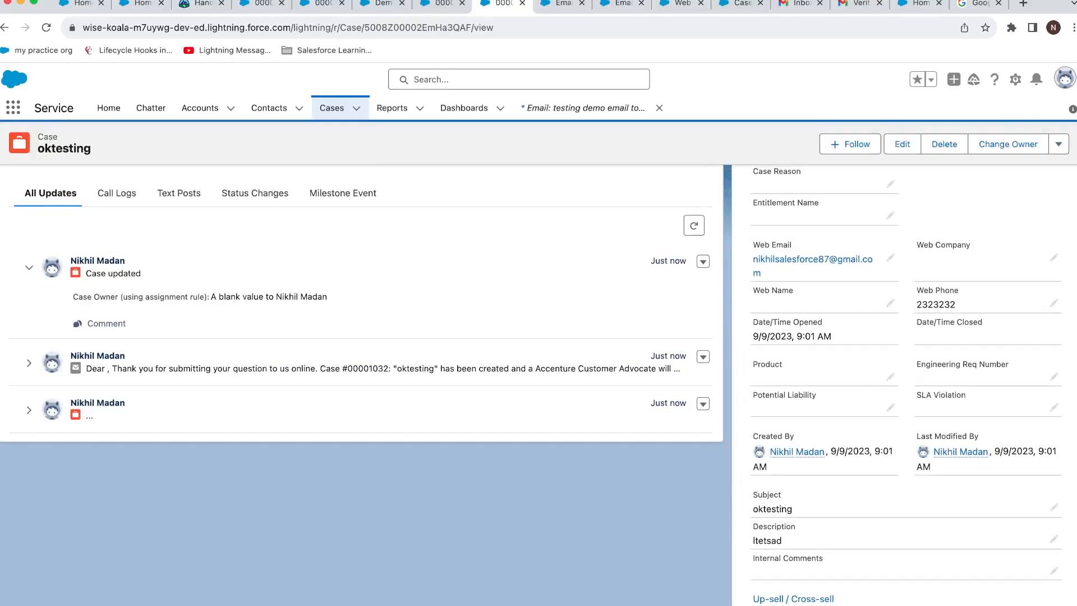